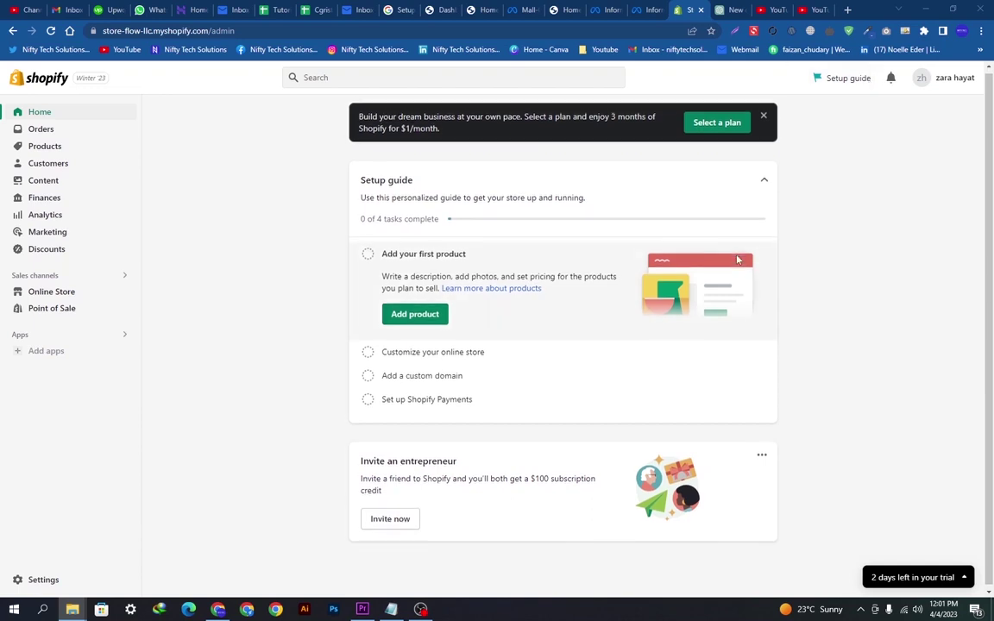
Open the online store's storefront in a new browser tab and switch to it
scroll(738, 259, "down", 1)
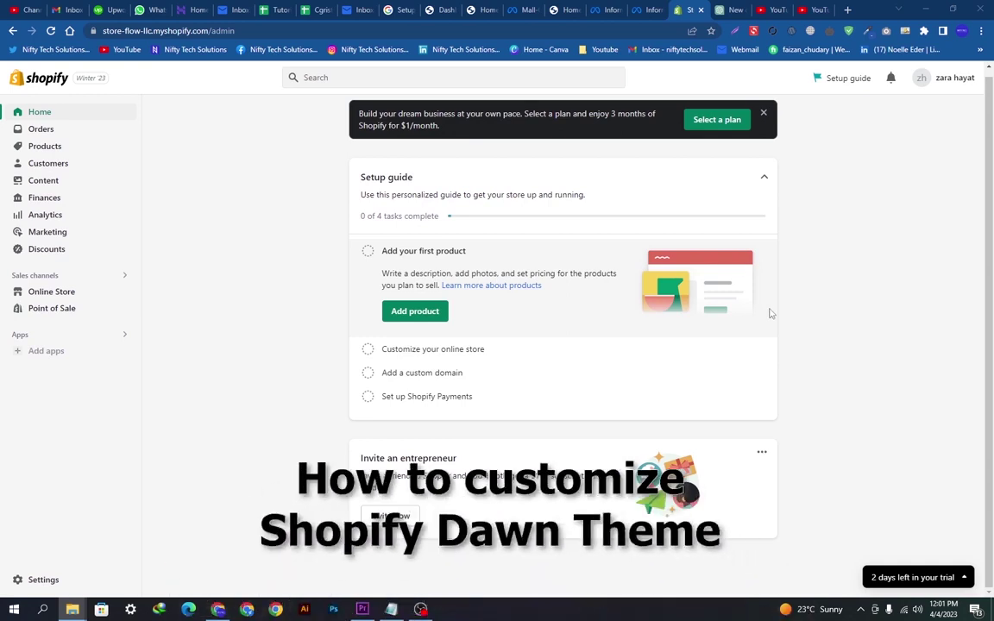
scroll(770, 313, "up", 1)
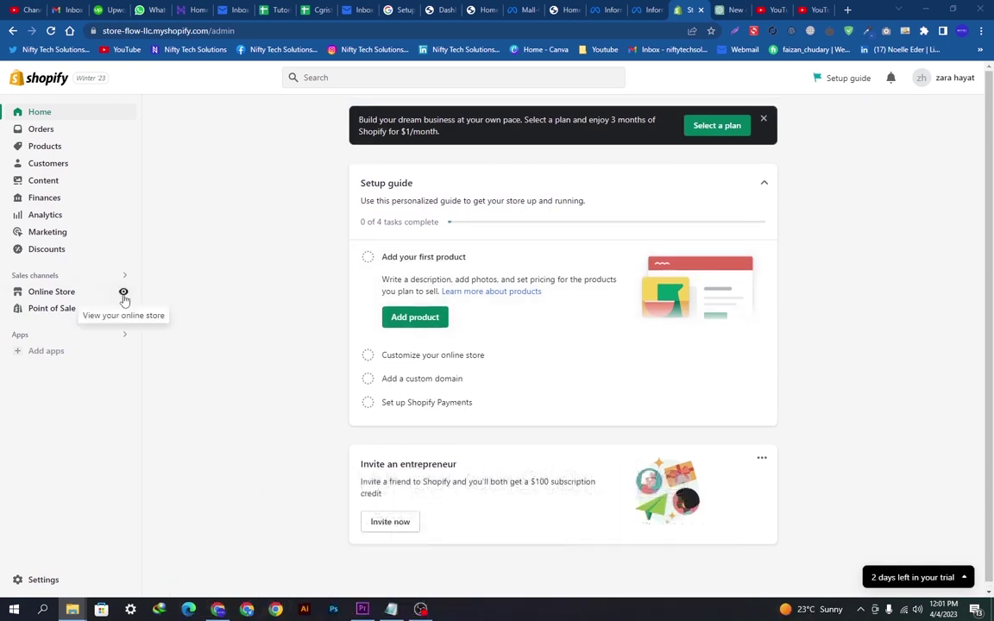
right_click(124, 298)
left_click(172, 304)
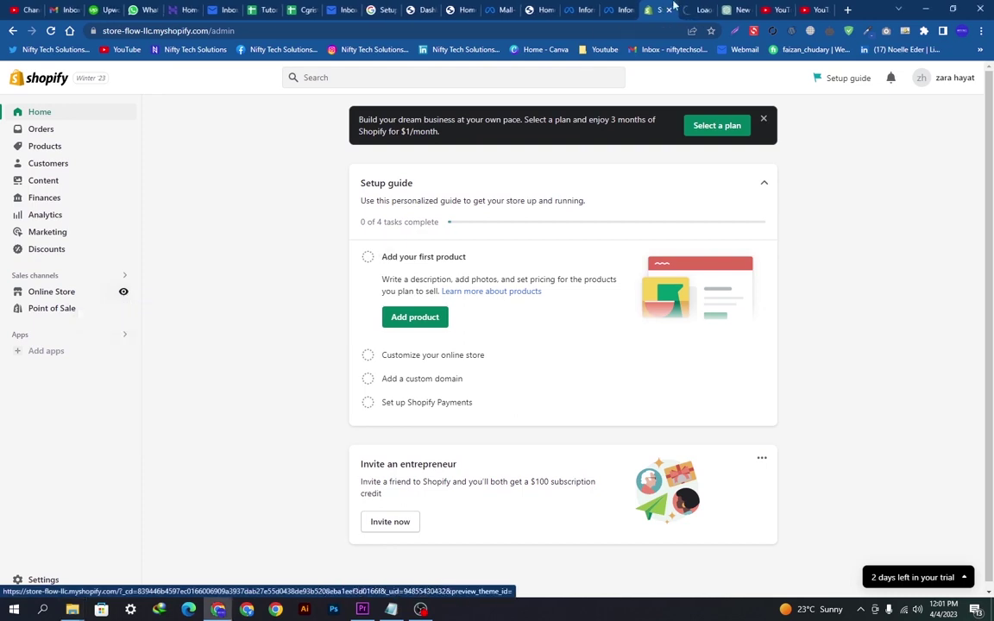
left_click(692, 10)
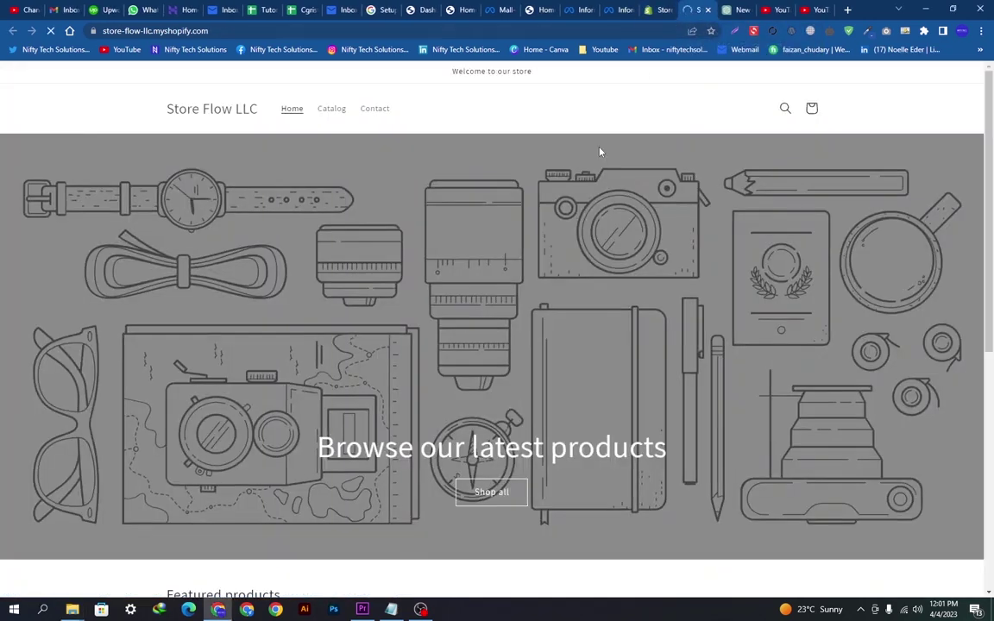
Examine the storefront's announcement bar, store name, navigation links, image banner, featured products and email signup, and dismiss the store preview bar
scroll(974, 389, "down", 5)
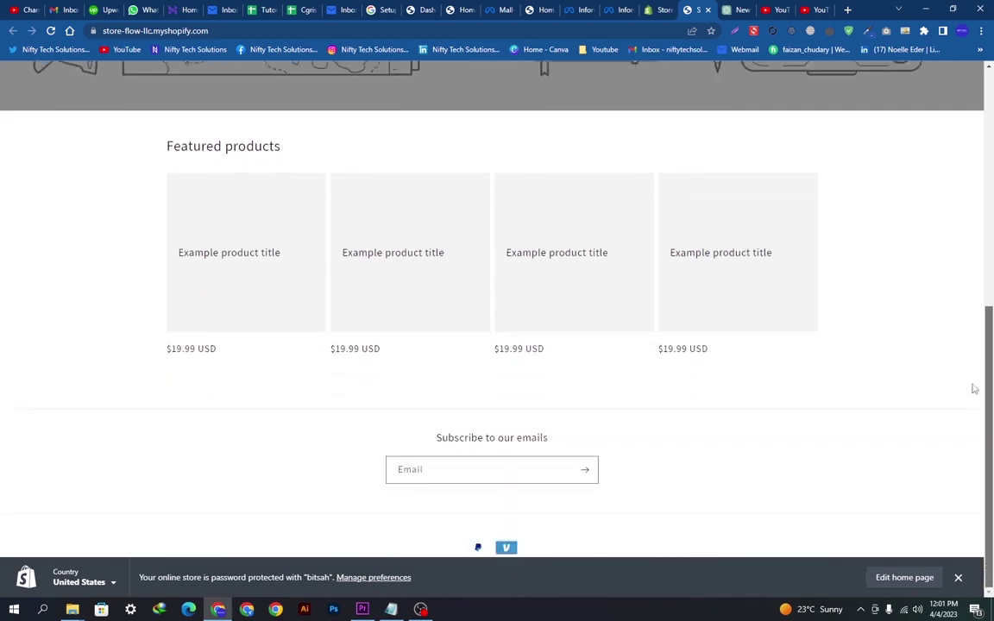
scroll(970, 400, "up", 8)
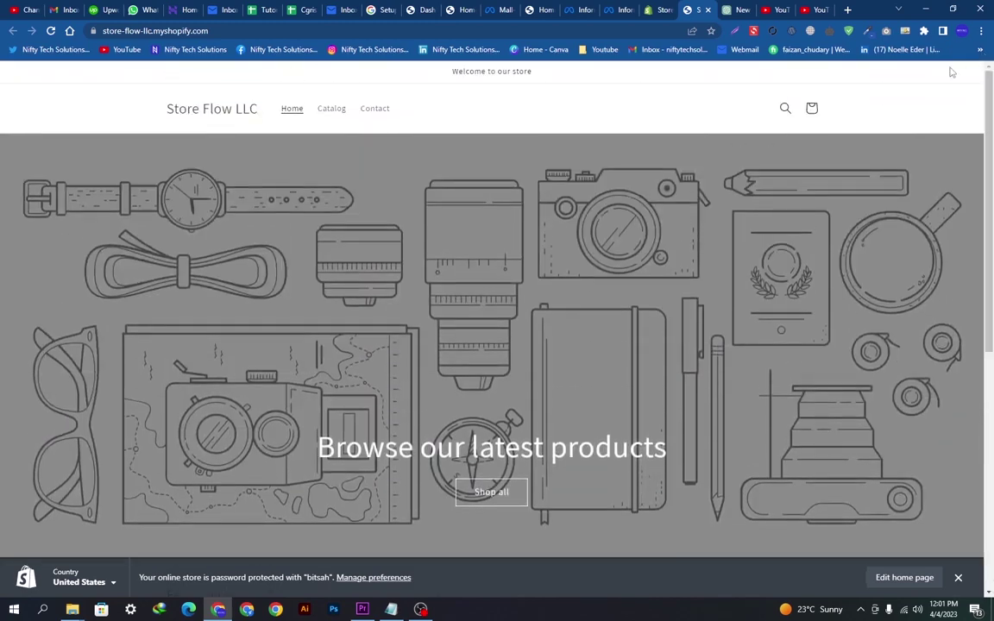
mouse_move(544, 76)
left_mouse_down()
mouse_move(444, 82)
mouse_move(450, 71)
mouse_move(530, 82)
left_mouse_up()
left_click_drag(431, 111, 286, 107)
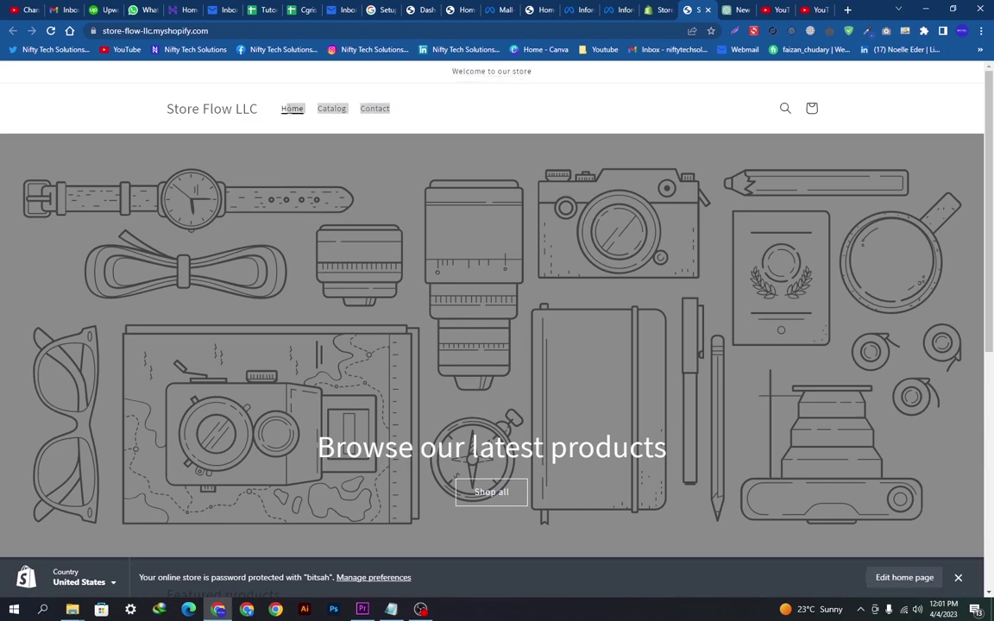
left_click(160, 106)
left_click_drag(164, 105, 239, 116)
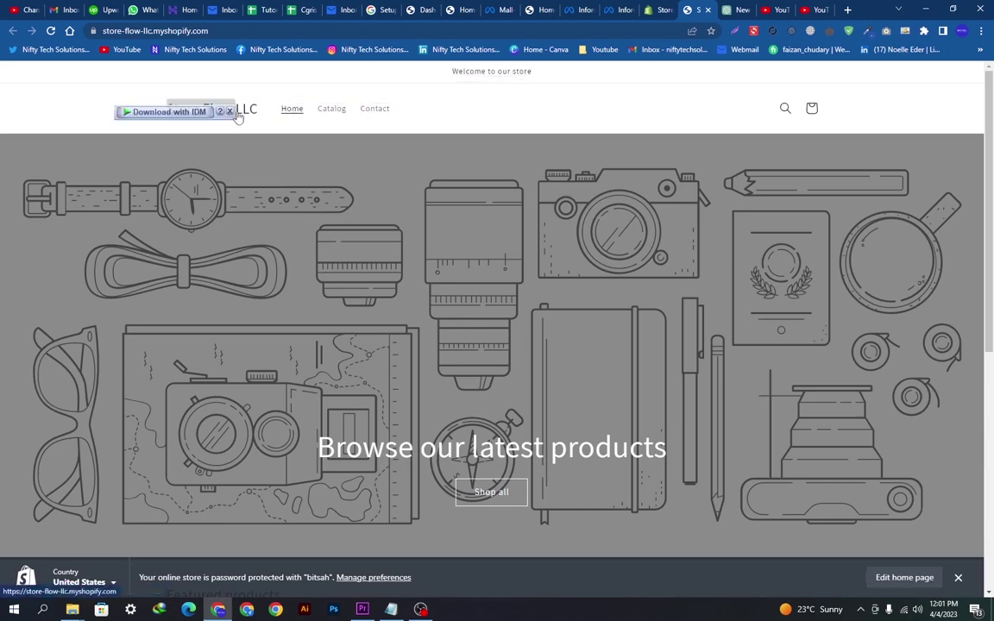
scroll(591, 199, "down", 3)
scroll(591, 199, "up", 1)
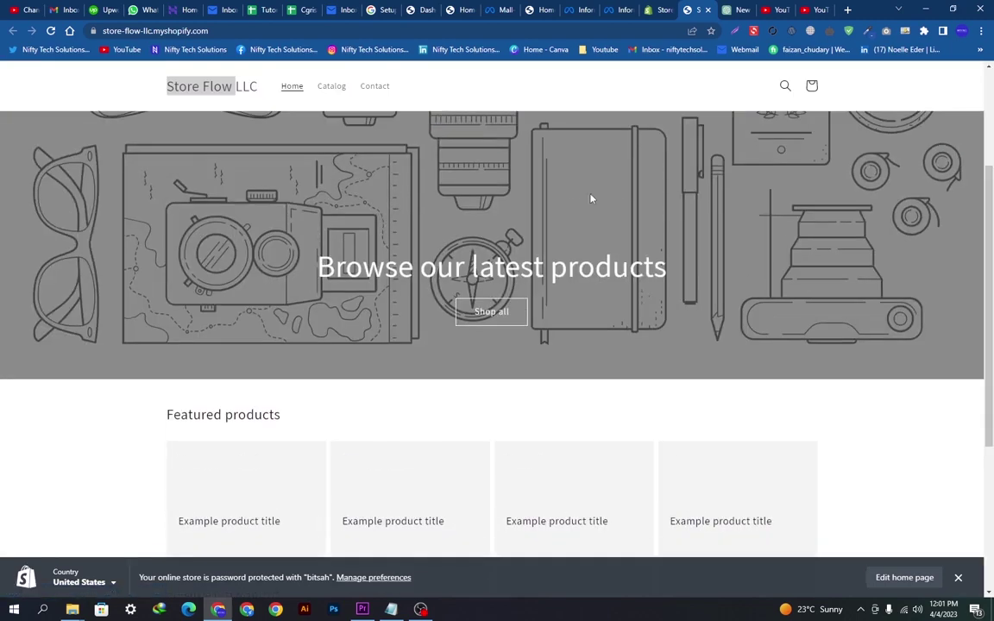
scroll(505, 304, "down", 3)
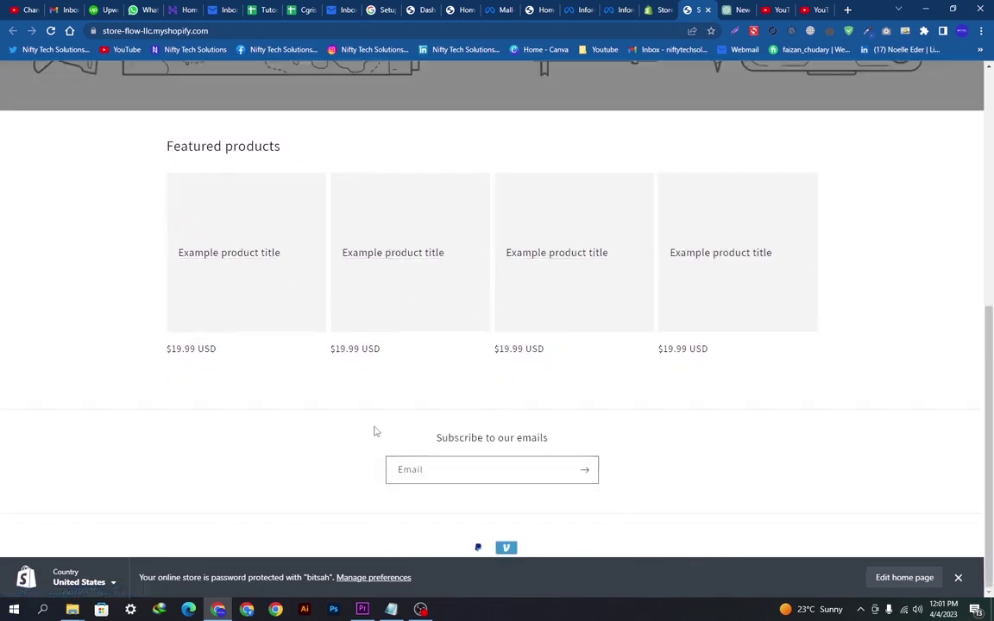
left_click(957, 578)
scroll(612, 408, "up", 7)
scroll(679, 452, "down", 2)
scroll(686, 455, "up", 2)
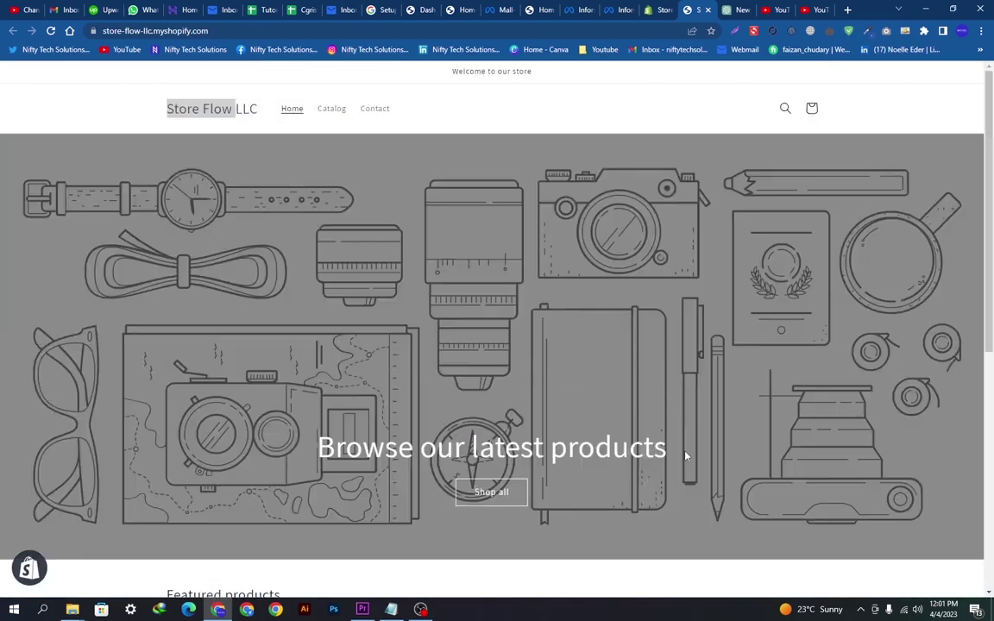
Return to the store admin and open the current Dawn theme in the theme editor
left_click(663, 10)
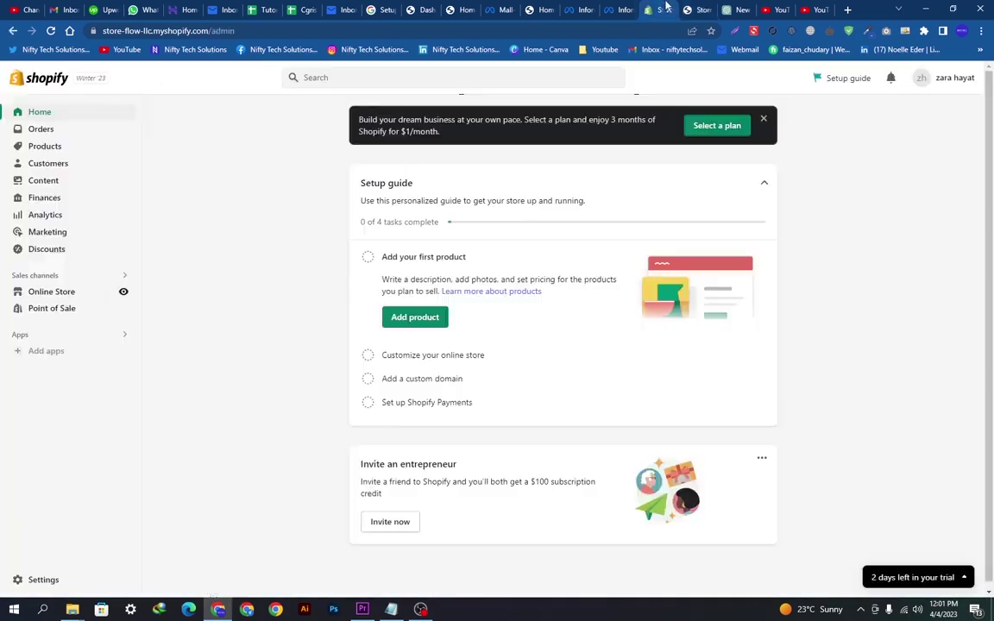
left_click(54, 294)
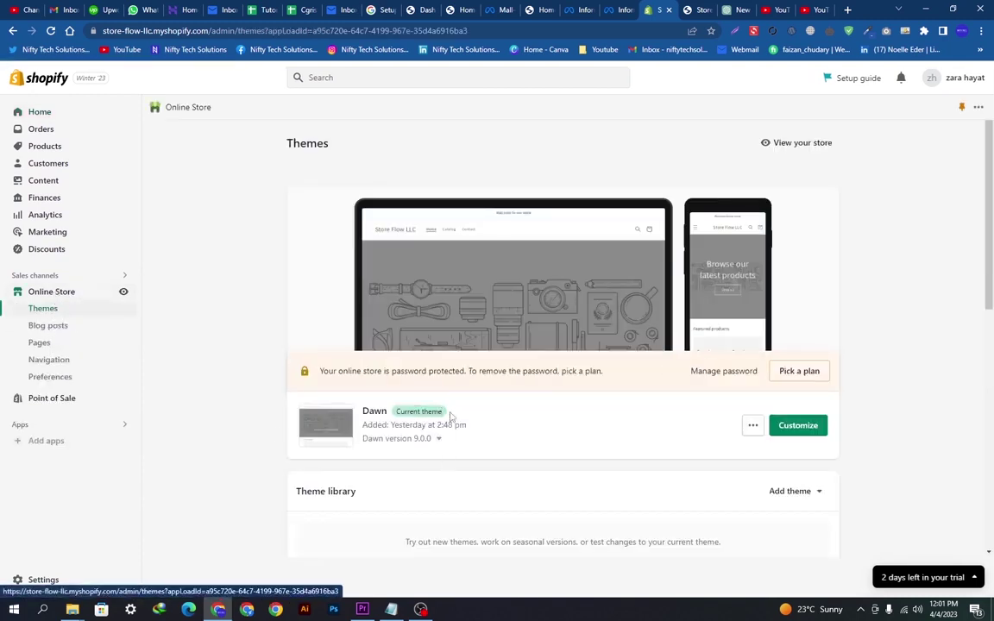
left_click_drag(444, 412, 363, 419)
left_click(460, 428)
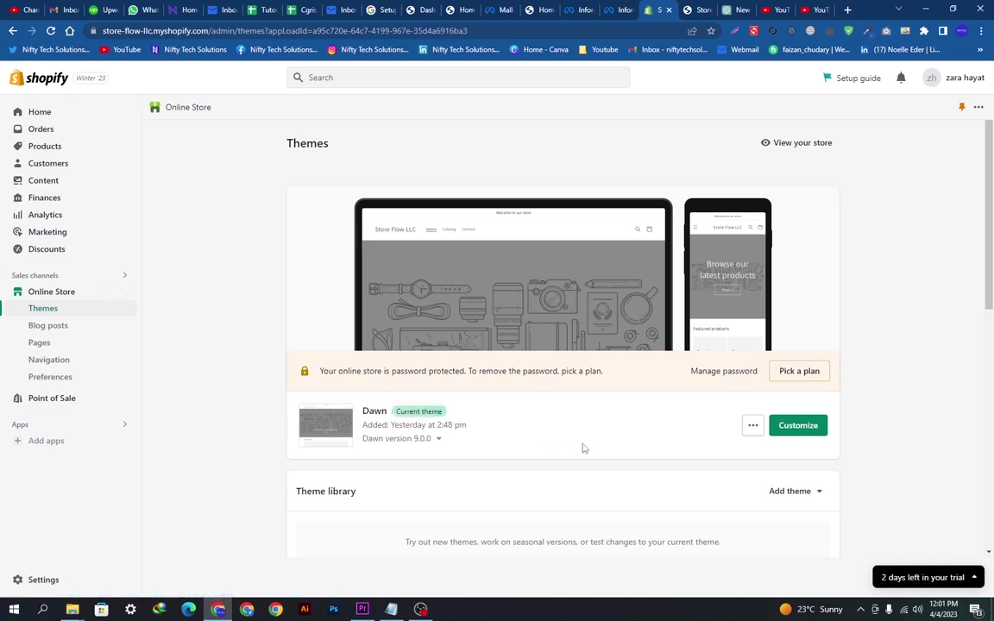
scroll(583, 448, "down", 3)
scroll(690, 453, "up", 3)
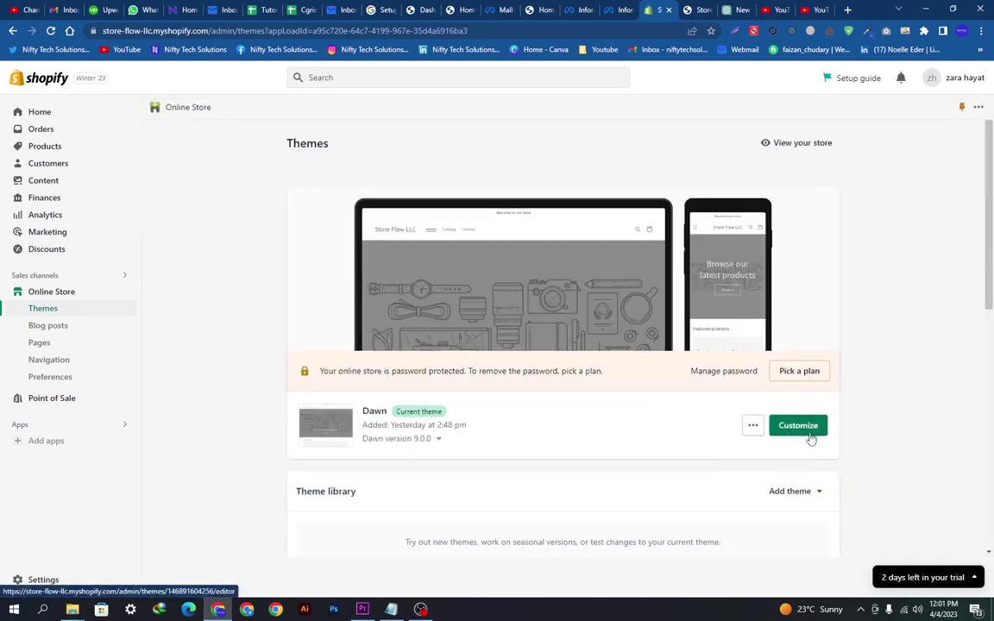
left_click(810, 438)
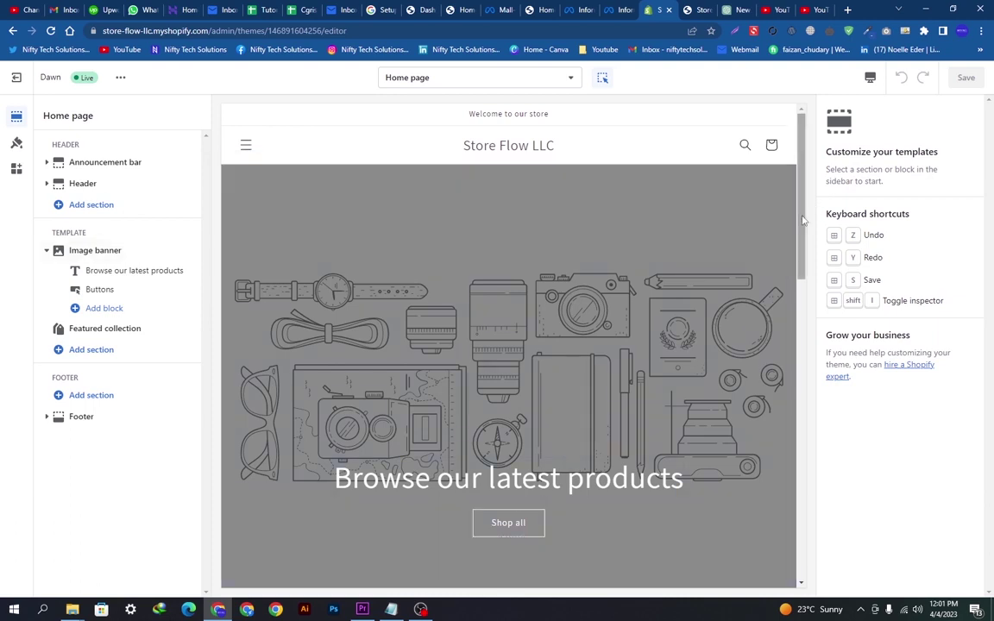
Open the settings of the welcome announcement inside the header's announcement bar
scroll(795, 242, "down", 3)
scroll(805, 310, "down", 3)
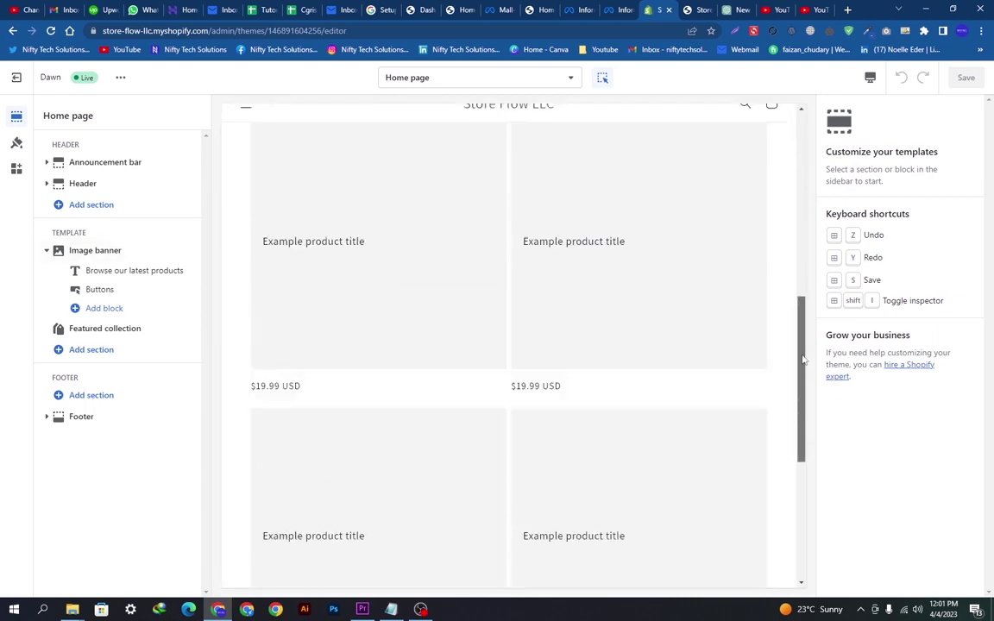
scroll(805, 310, "up", 6)
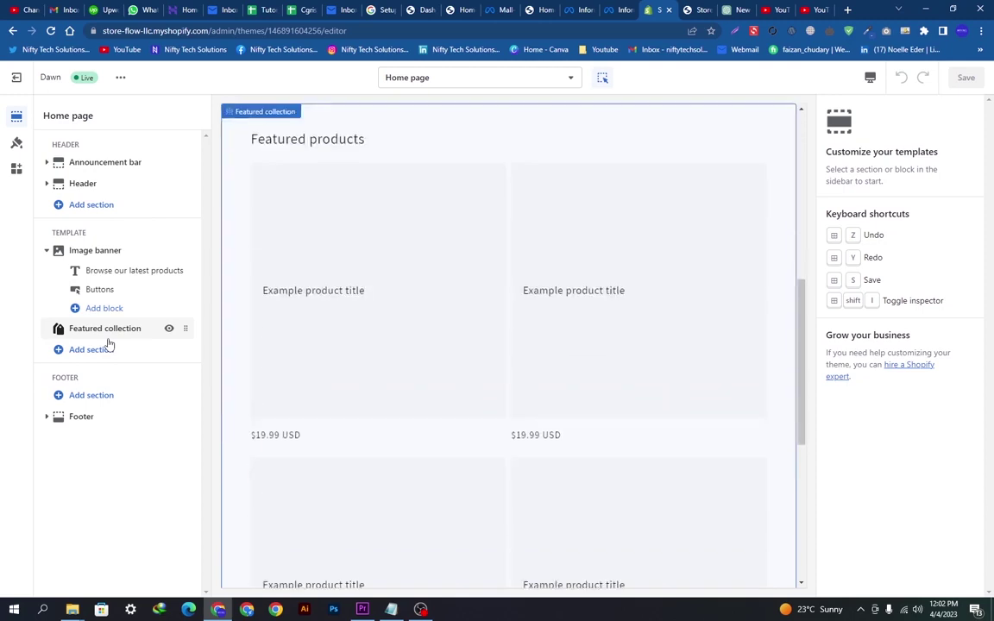
scroll(537, 358, "up", 6)
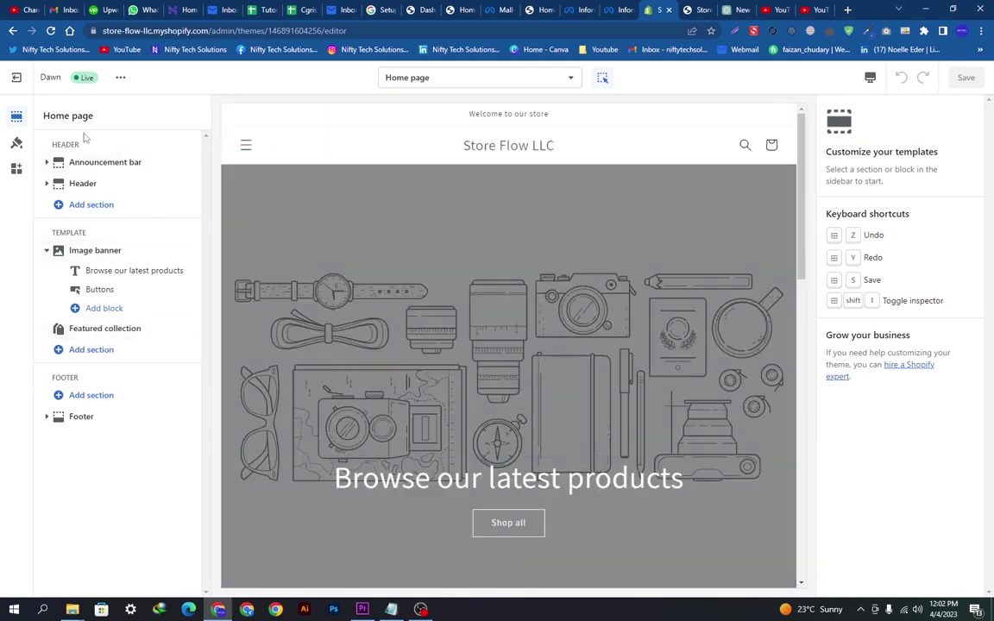
left_click(90, 166)
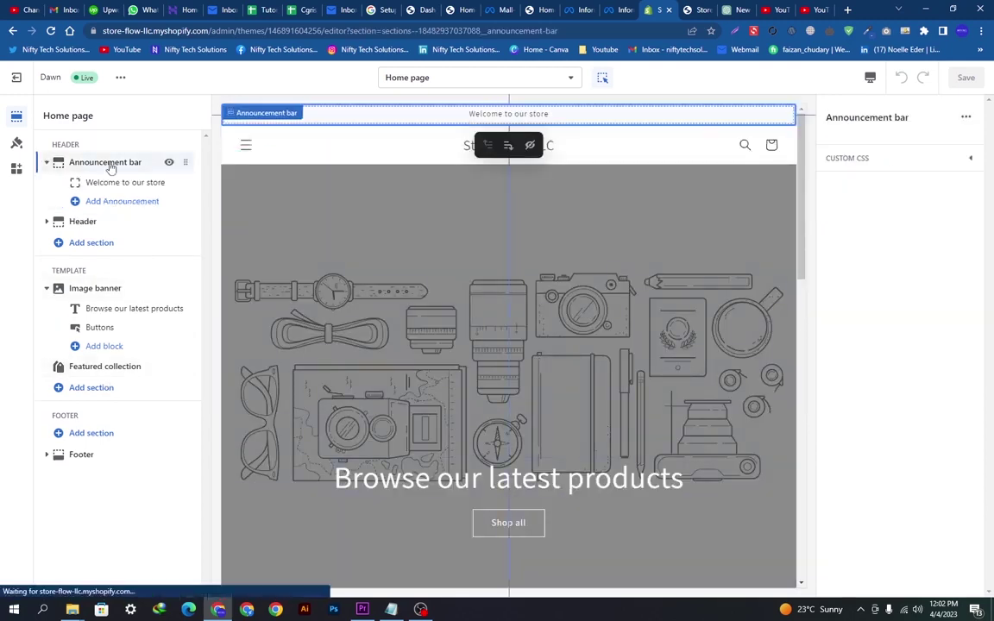
left_click(110, 186)
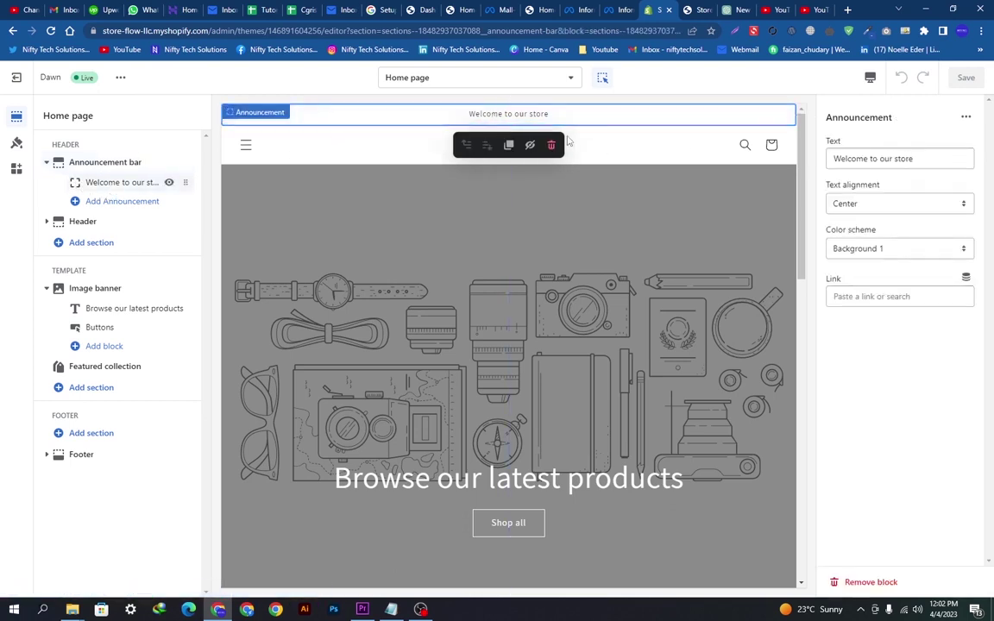
Set the announcement text to "Welcome to Store Flow LLC"
triple_click(925, 161)
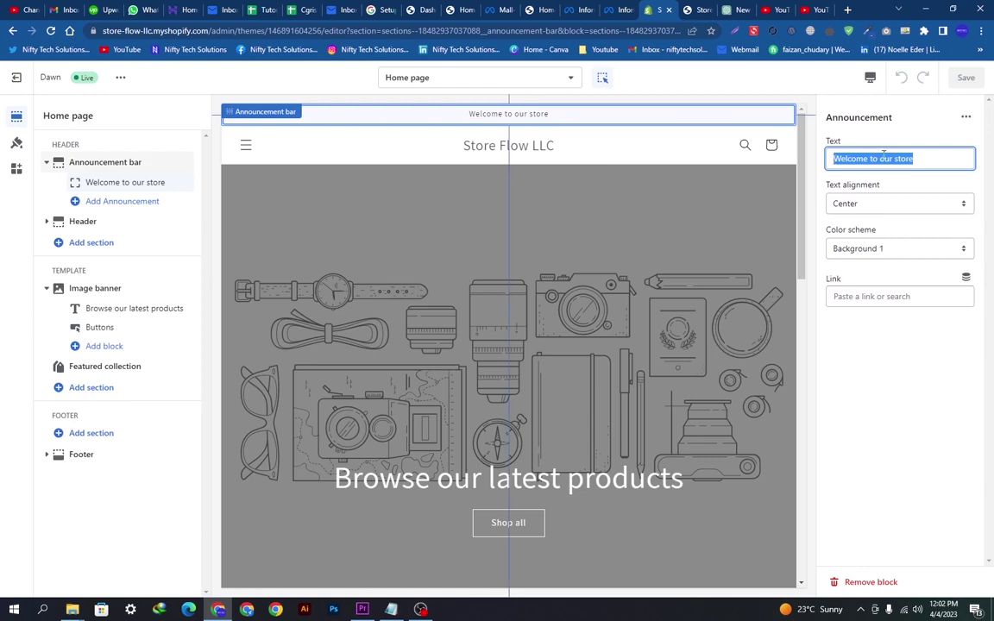
key("Right")
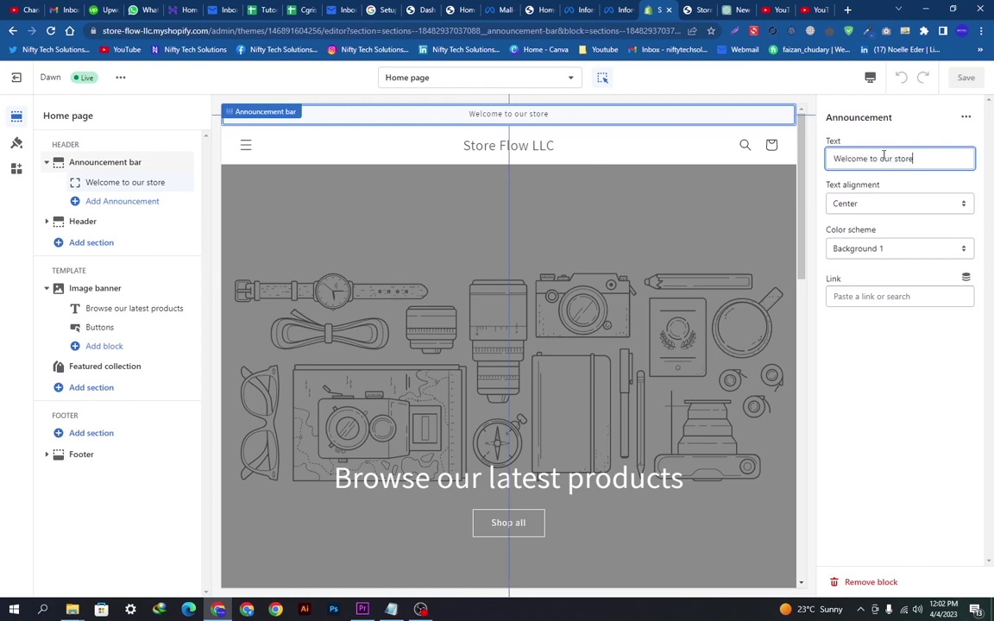
key("BackSpace")
key("BackSpace")
key("BackSpace")
key("BackSpace")
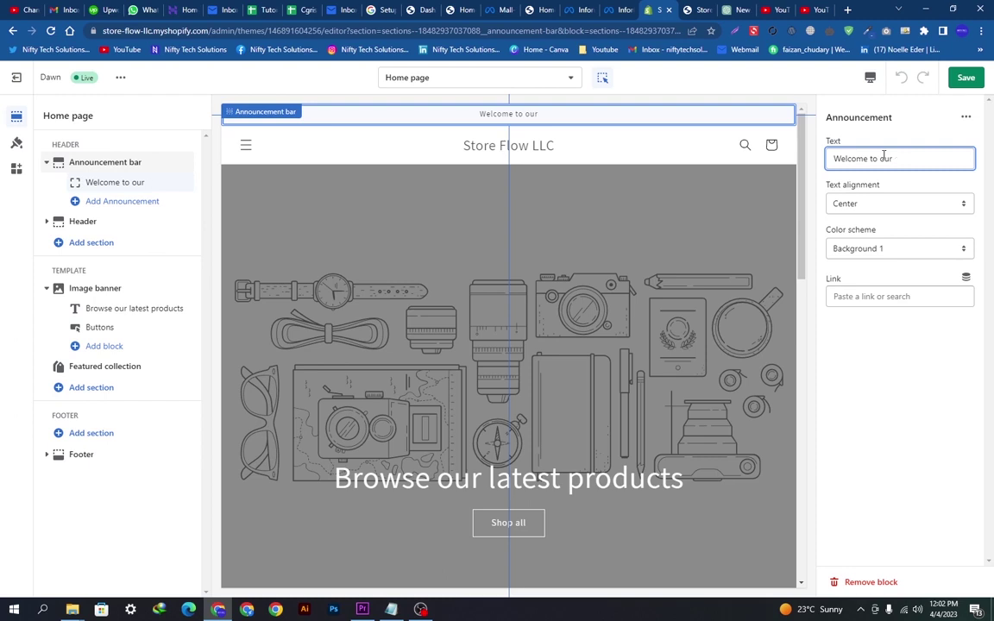
key("BackSpace")
key("BackSpace")
key("BackSpace")
type("Store")
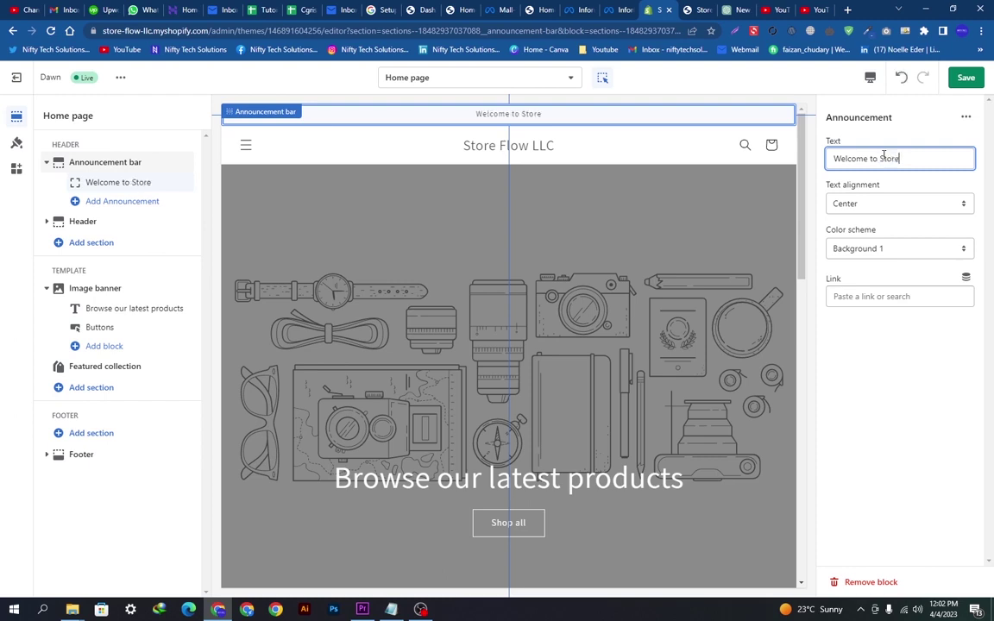
type(" Flow")
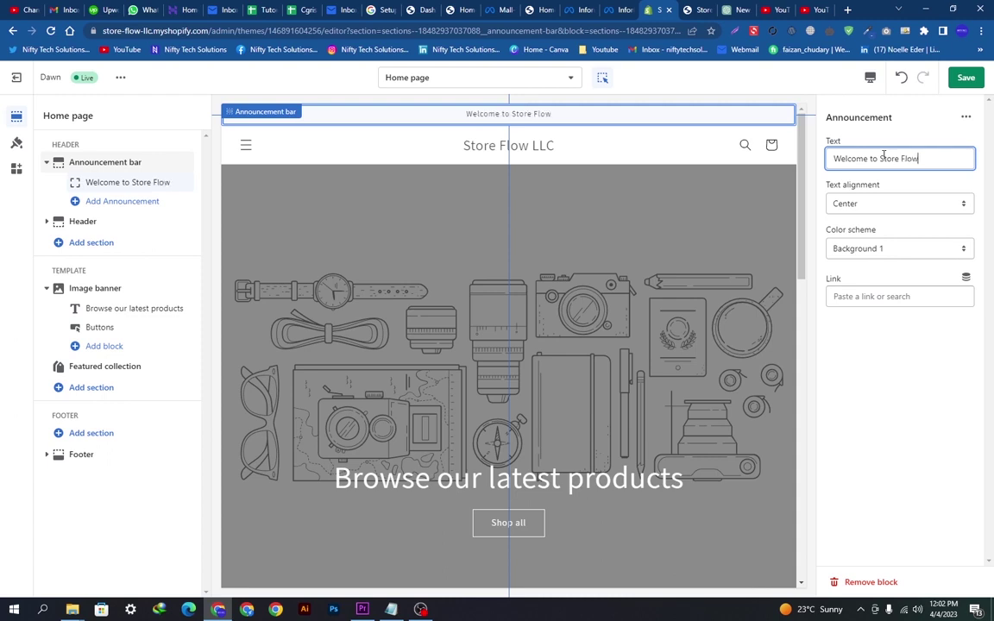
type(" LLC")
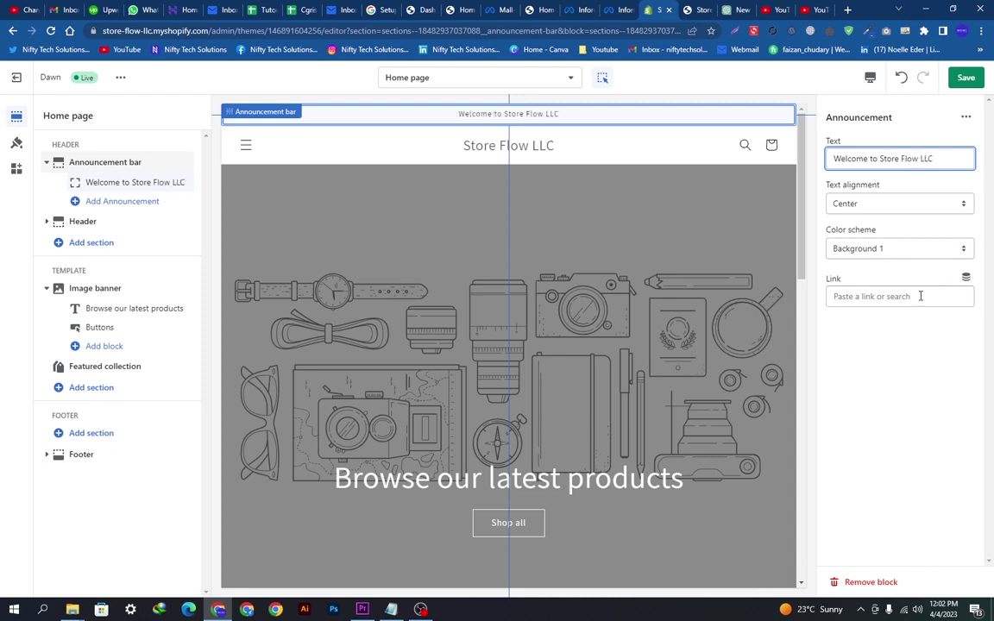
Try Left and Right text alignment for the announcement and set it back to Center
left_click(850, 204)
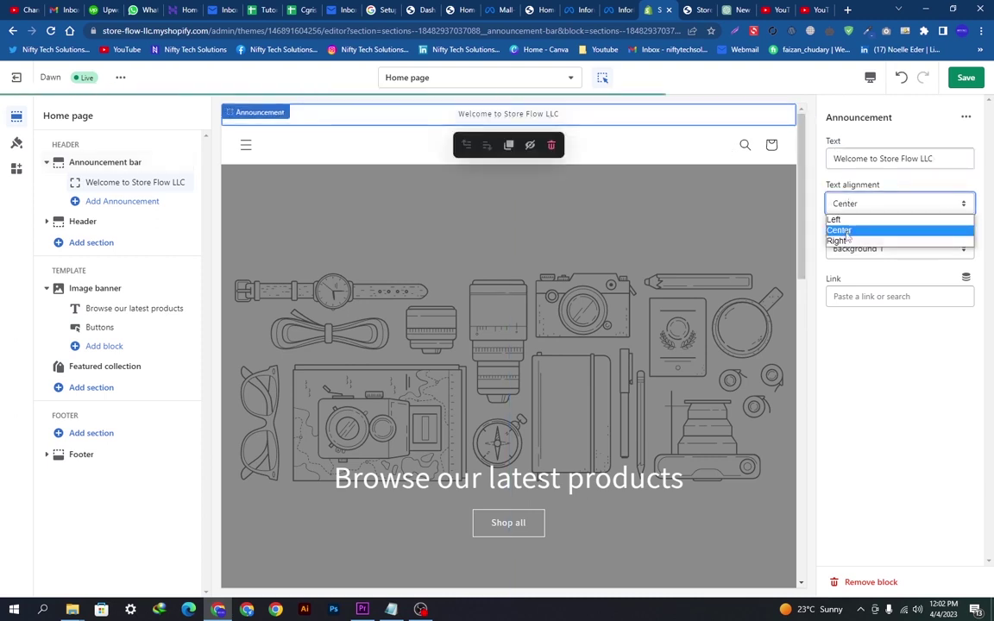
left_click(839, 220)
left_click(861, 204)
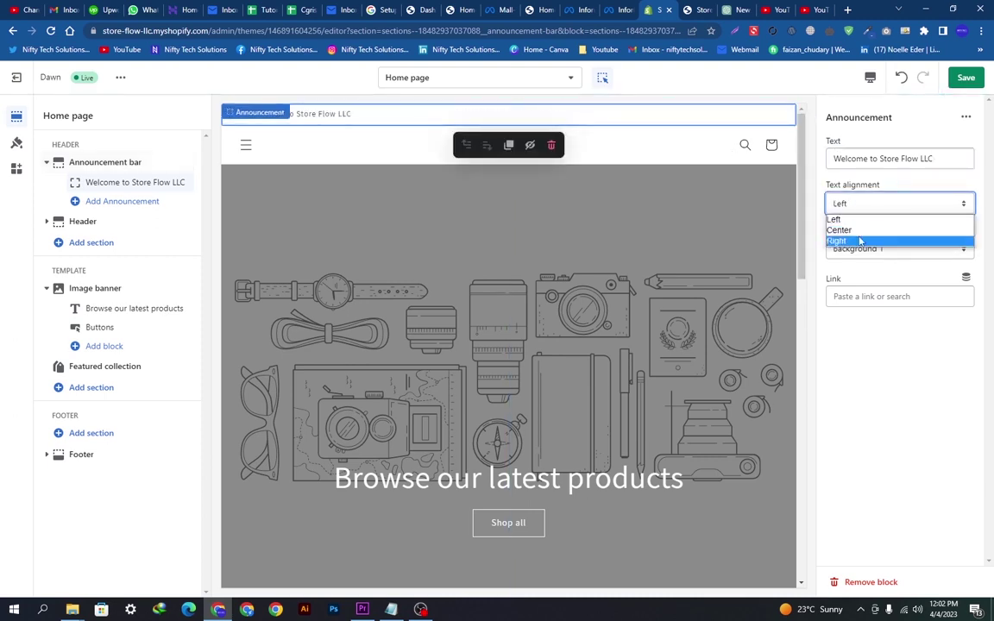
left_click(861, 242)
left_click(866, 204)
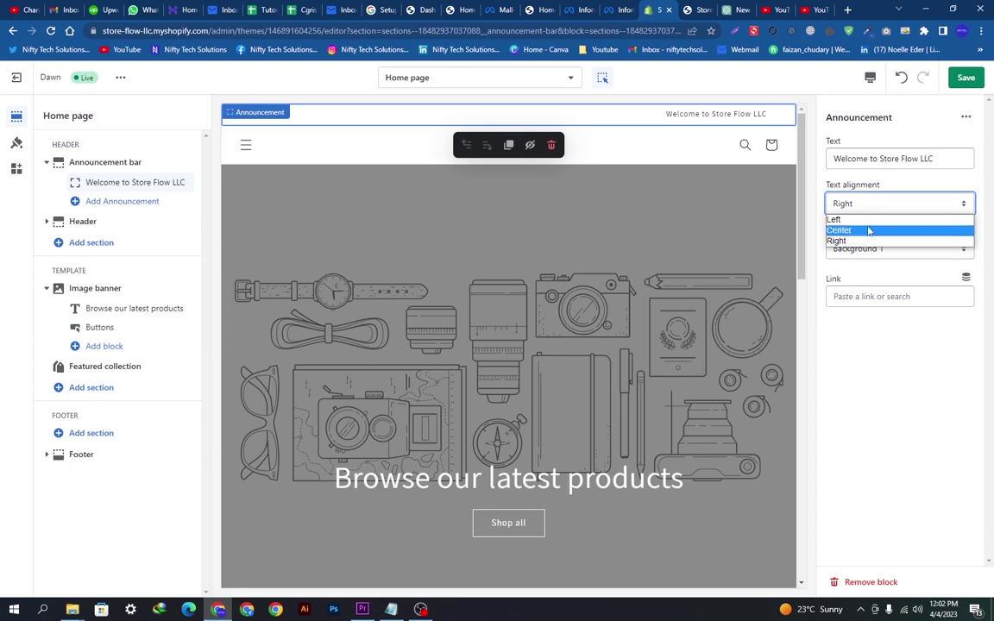
left_click(868, 231)
Try the Accent 1, Accent 2 and Background 1 color schemes on the announcement and set it to Background 2
left_click(888, 250)
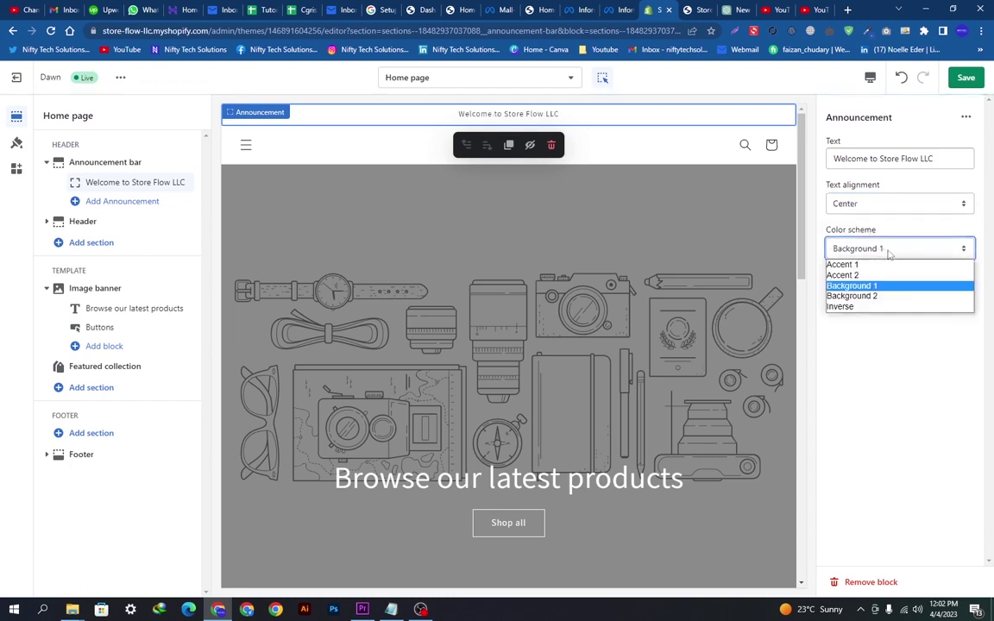
left_click(881, 267)
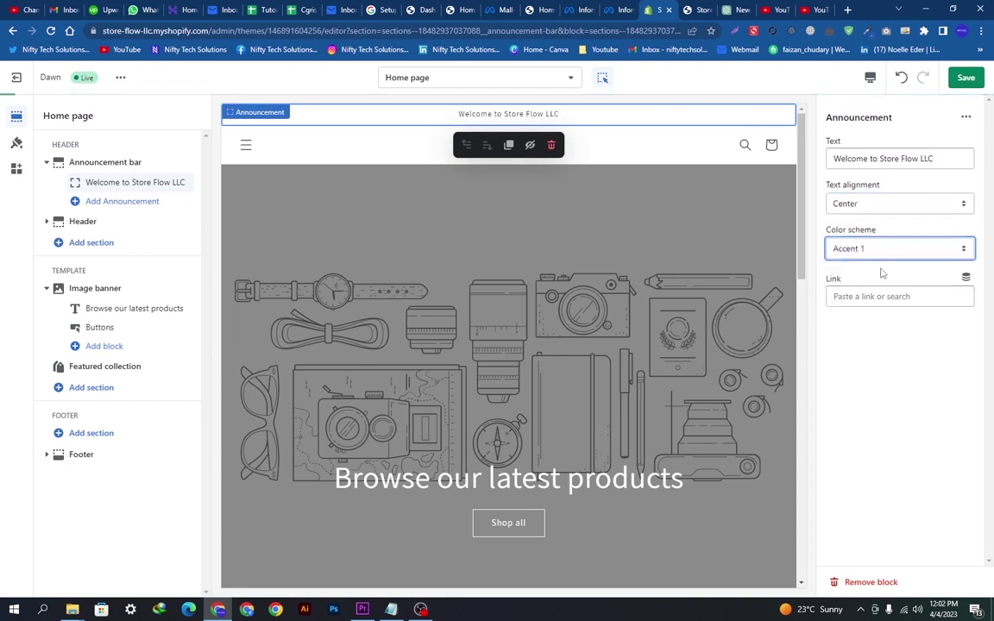
left_click(882, 250)
left_click(881, 276)
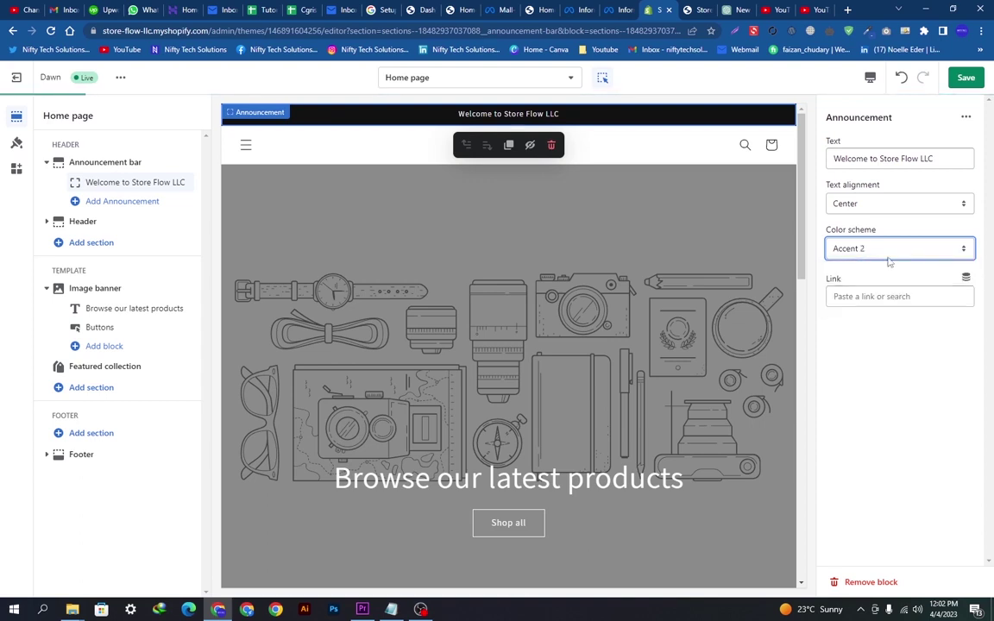
left_click(886, 254)
left_click(885, 288)
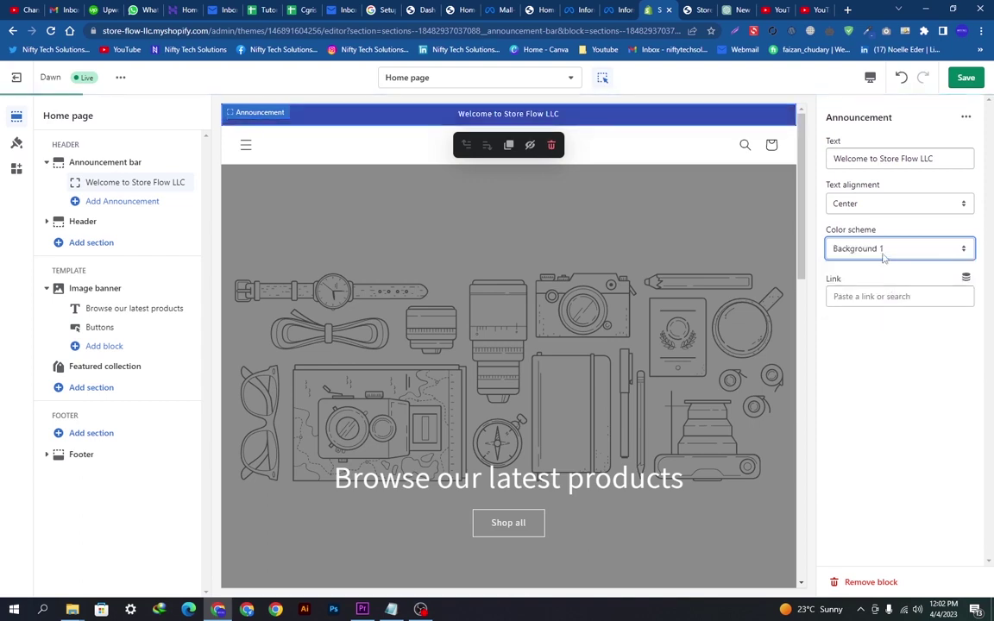
left_click(882, 250)
left_click(881, 295)
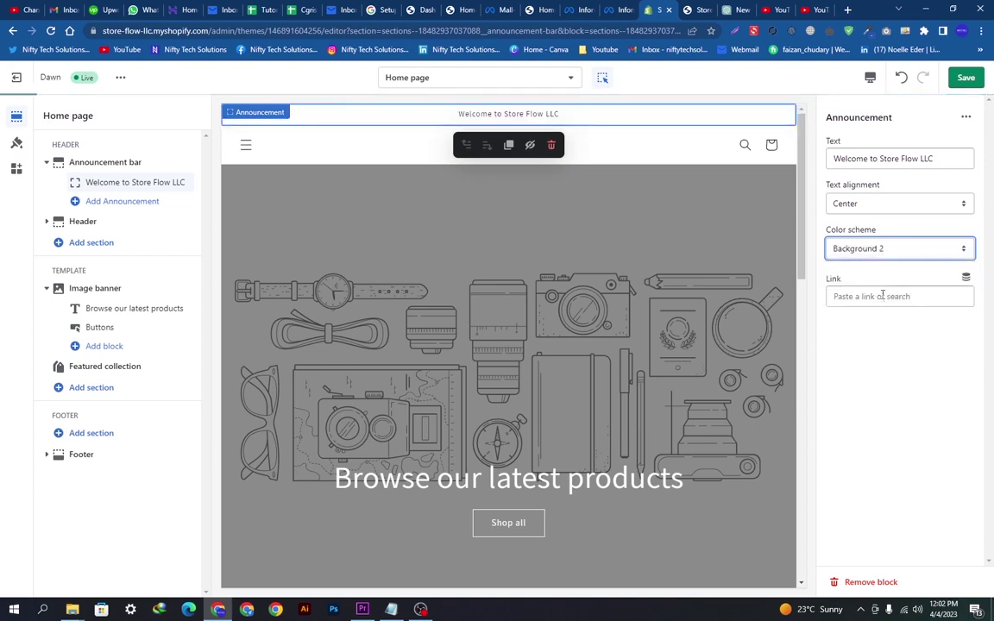
Try the Inverse color scheme on the announcement and set it to Accent 1
left_click(880, 250)
left_click(882, 307)
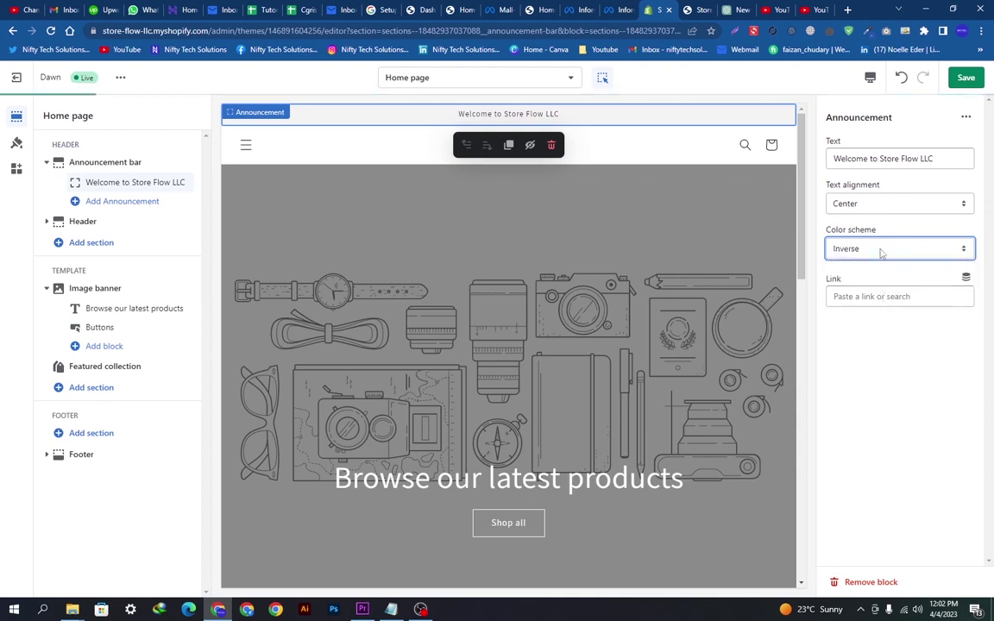
left_click(873, 248)
left_click(869, 264)
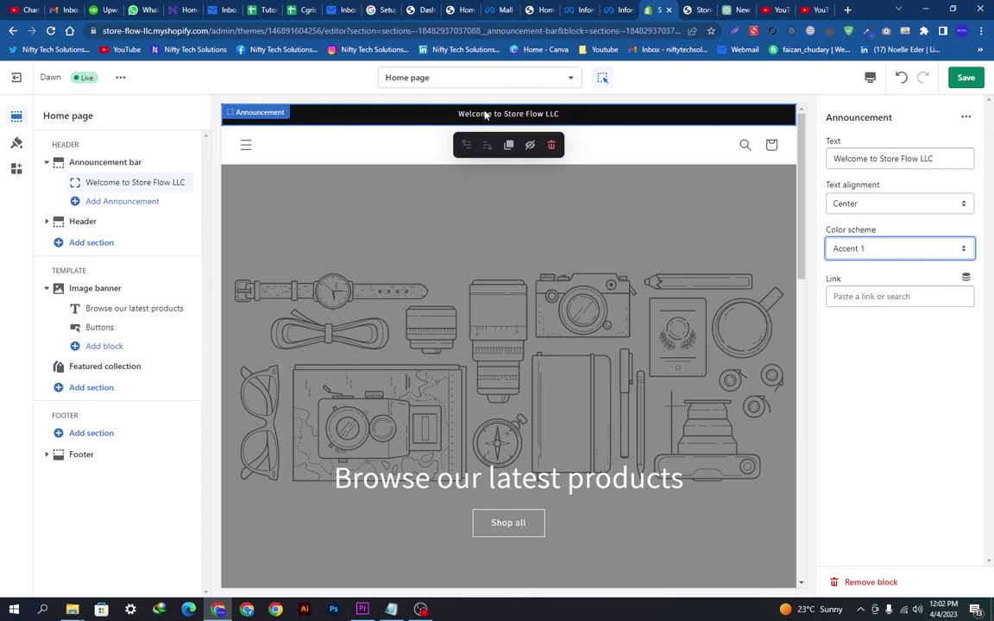
left_click(860, 297)
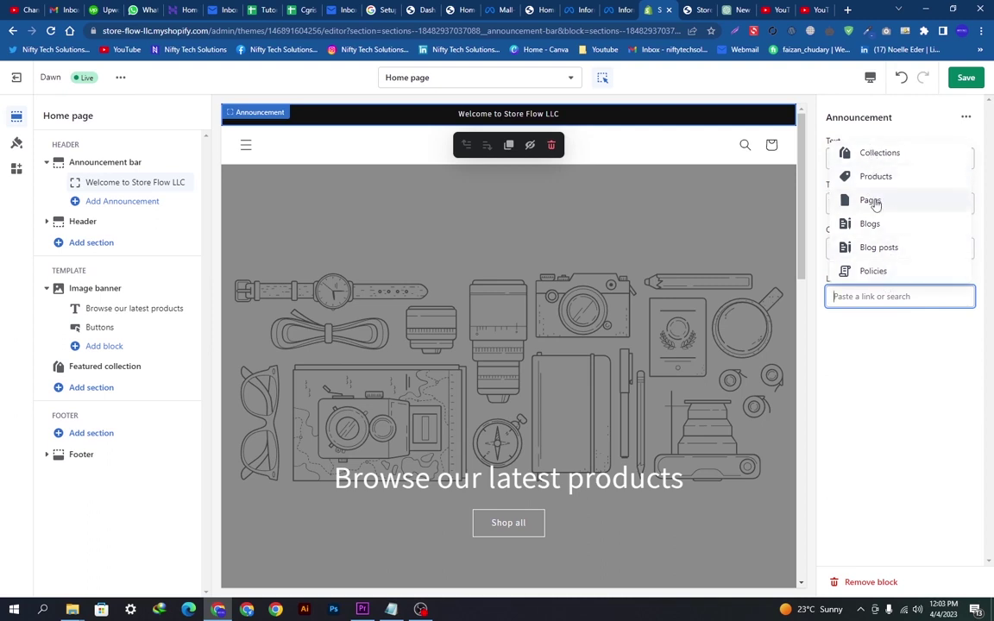
left_click(873, 200)
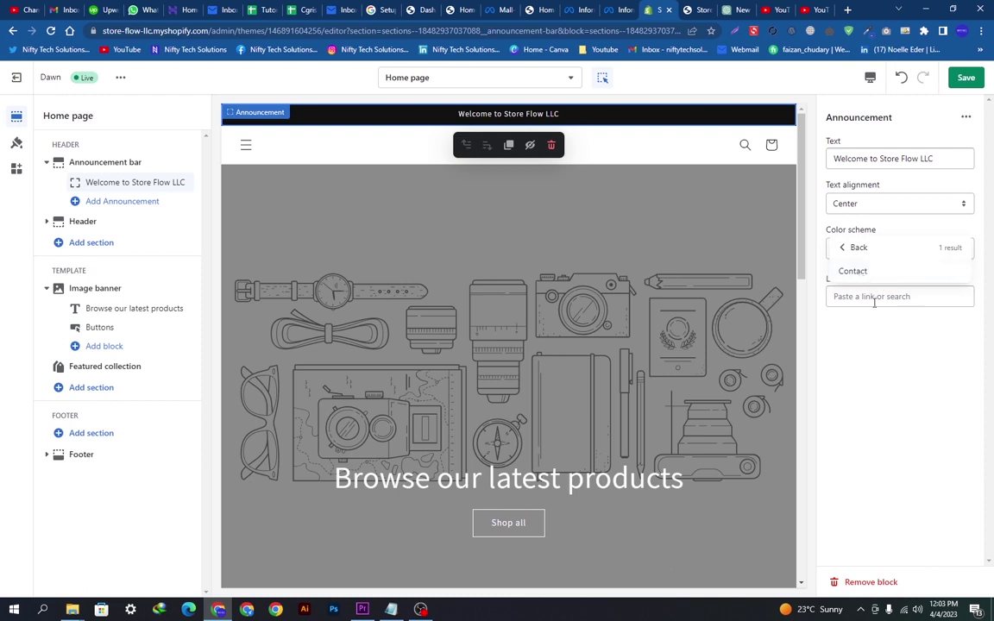
left_click(844, 249)
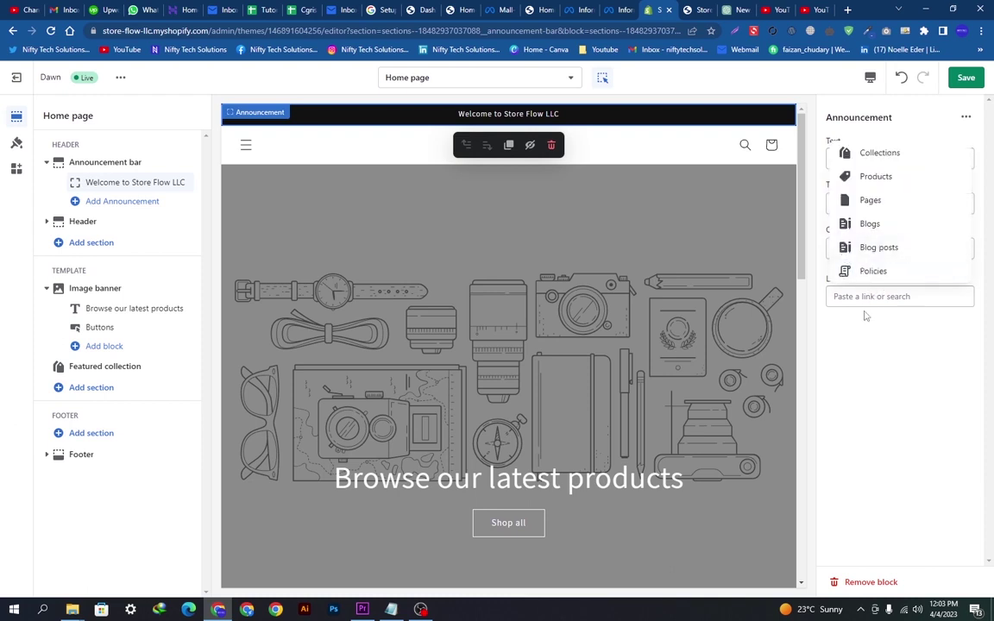
left_click(865, 300)
type("#")
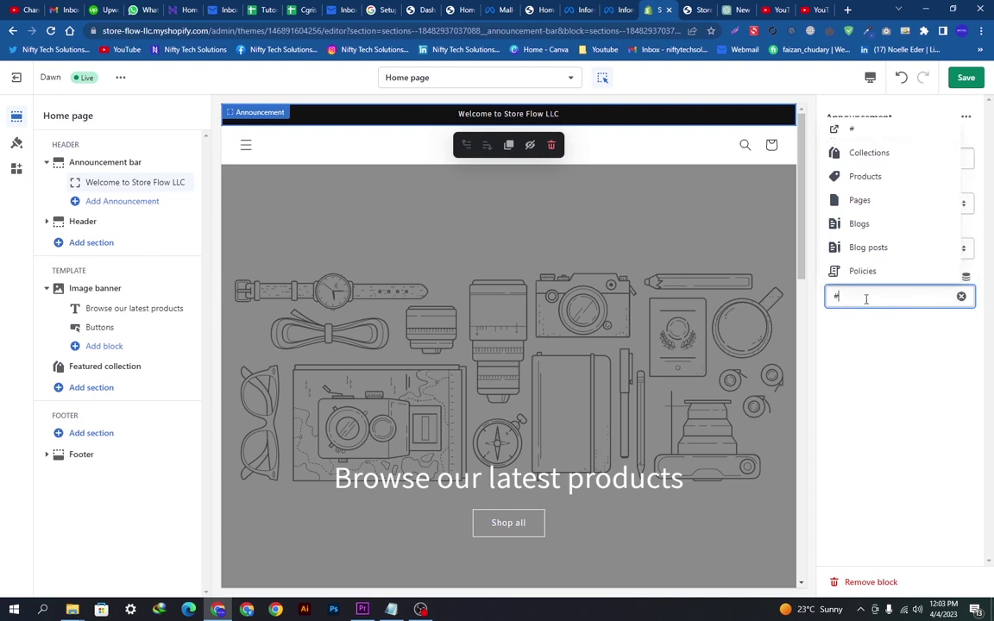
left_click(868, 377)
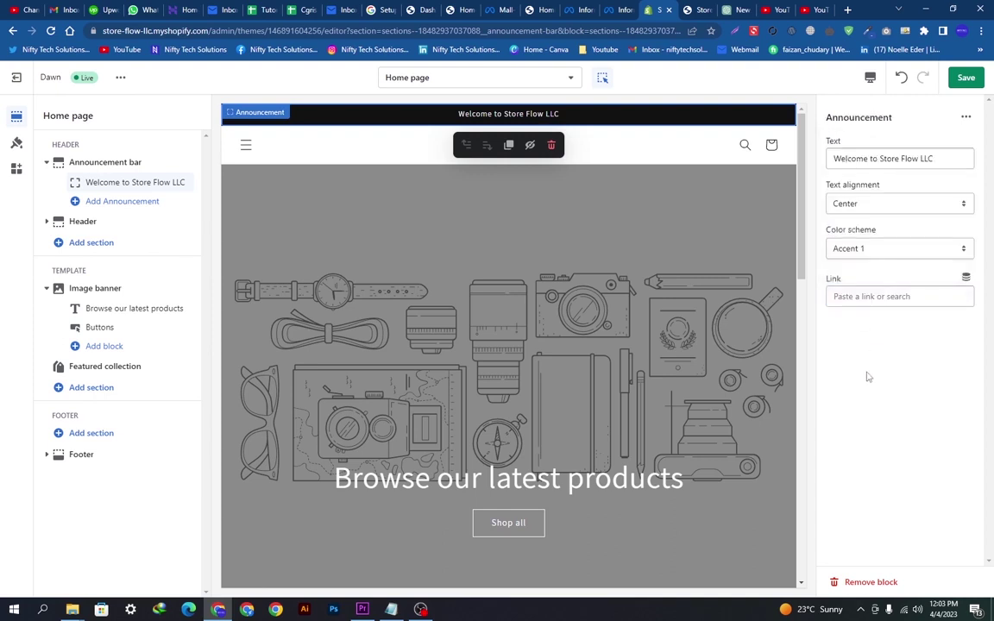
Set the announcement's link to "#" and save the theme changes
left_click(870, 296)
type("#")
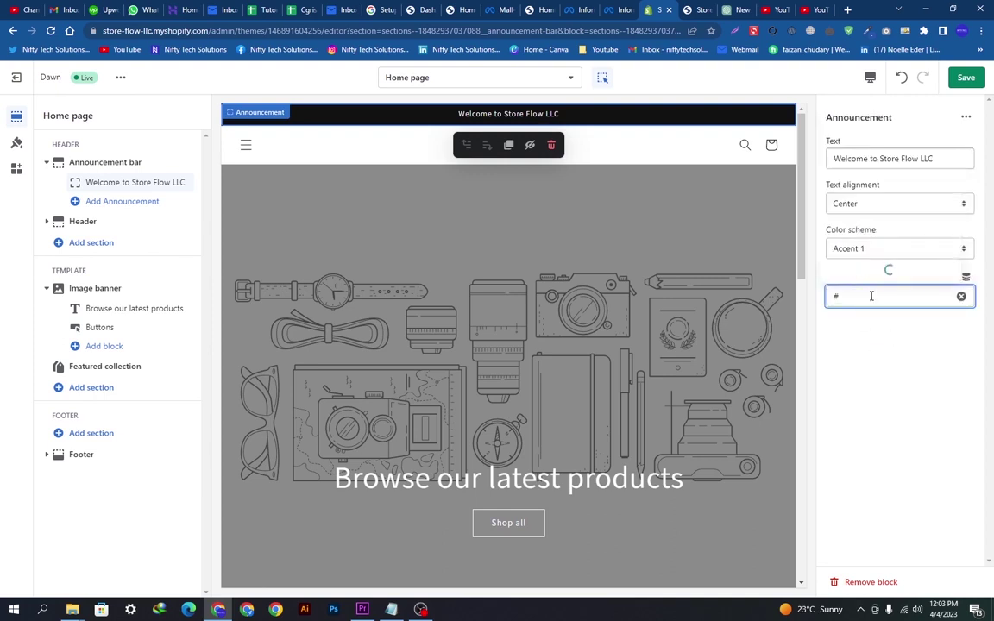
left_click(865, 248)
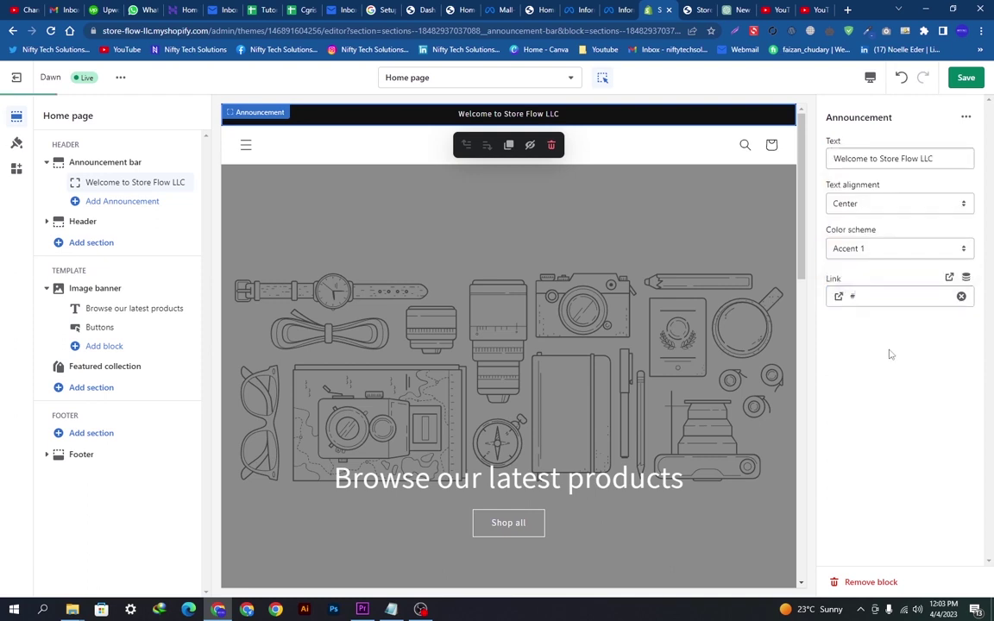
left_click(970, 78)
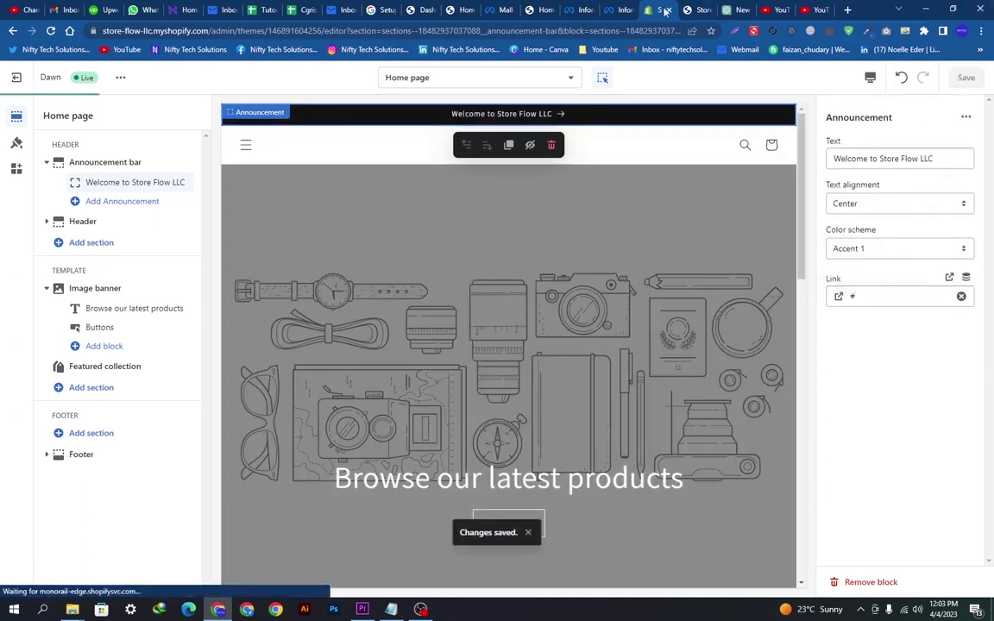
Reload the live storefront to check its announcement bar, and return to the theme editor
left_click(690, 10)
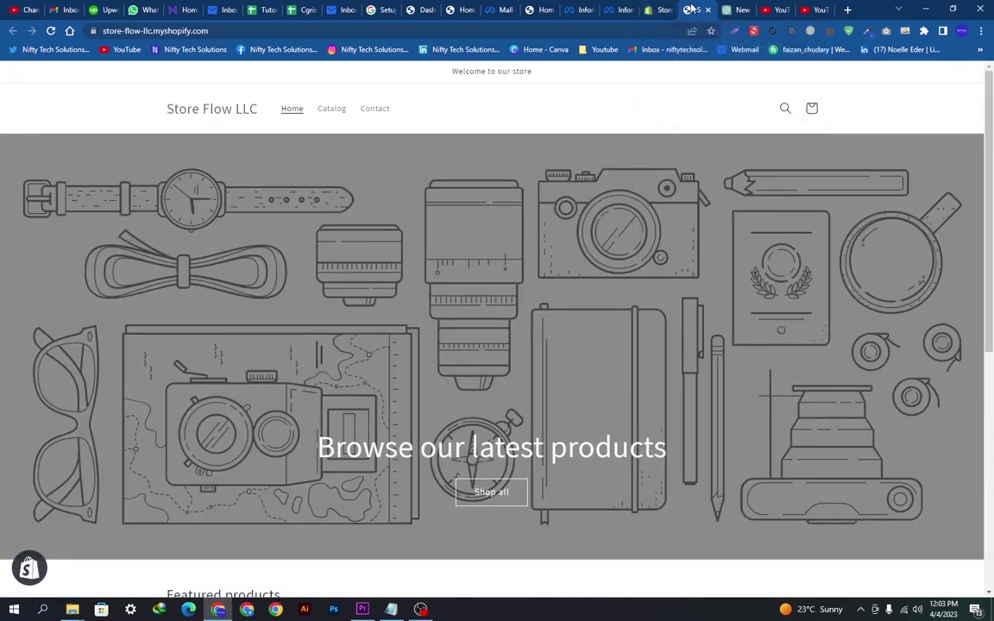
left_click(51, 33)
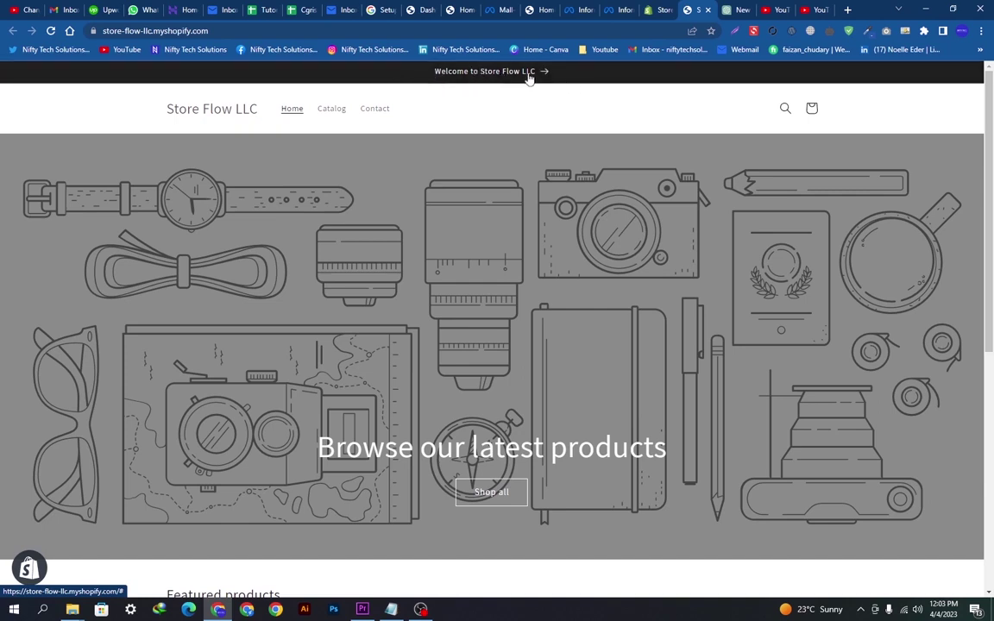
left_click(683, 8)
Examine the menus available for the header section and the main menu's items in the preview, leaving the menu unchanged
left_click(292, 149)
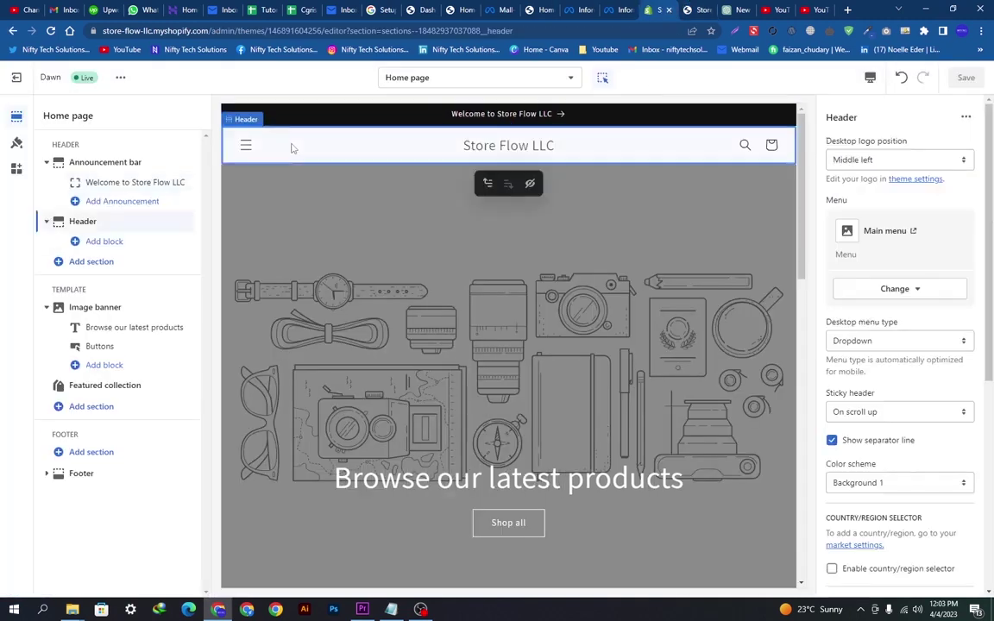
left_click(896, 292)
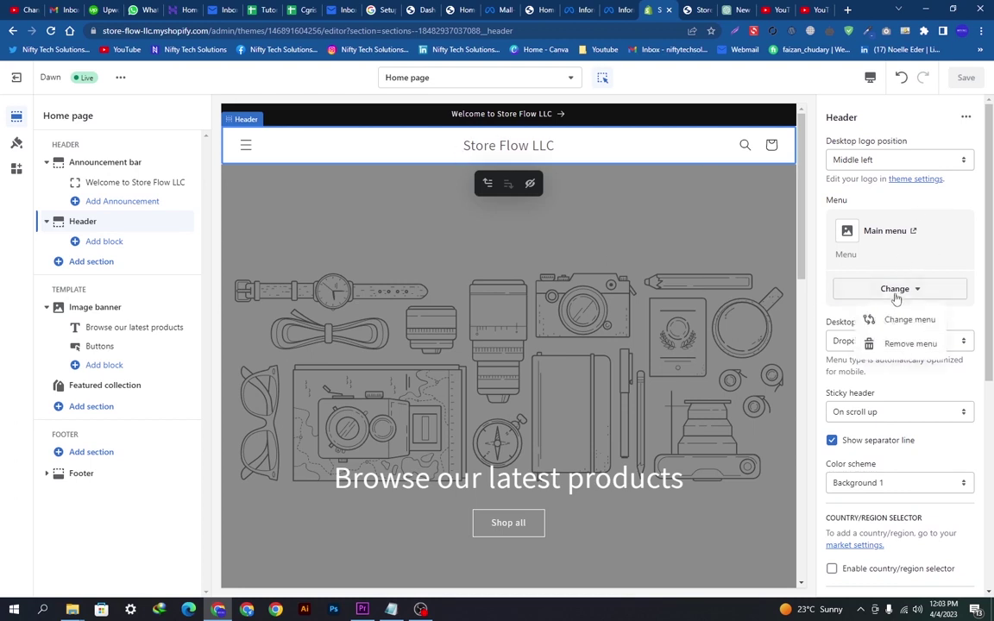
left_click(884, 325)
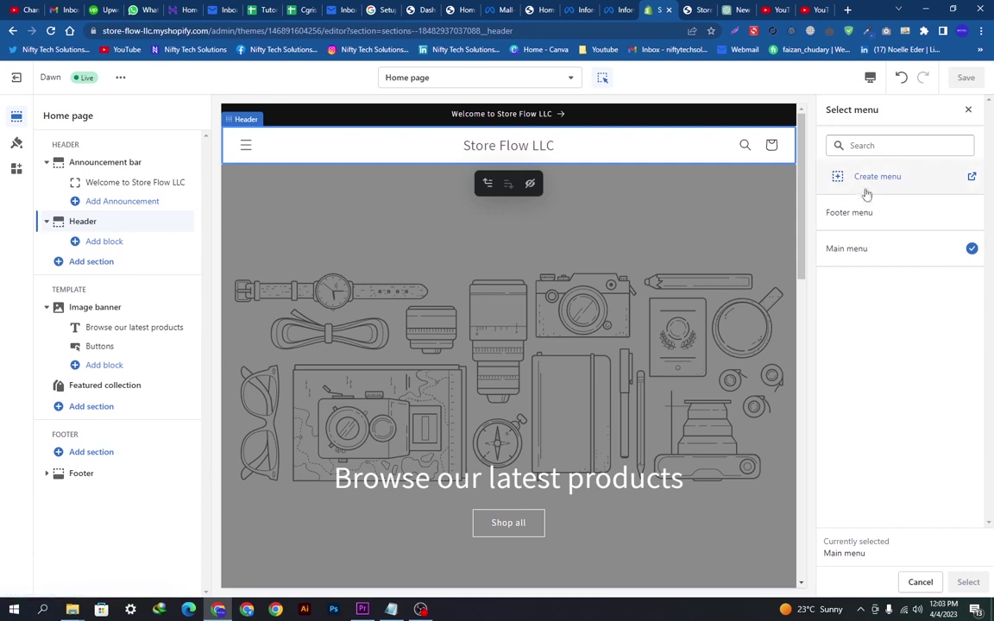
left_click(244, 145)
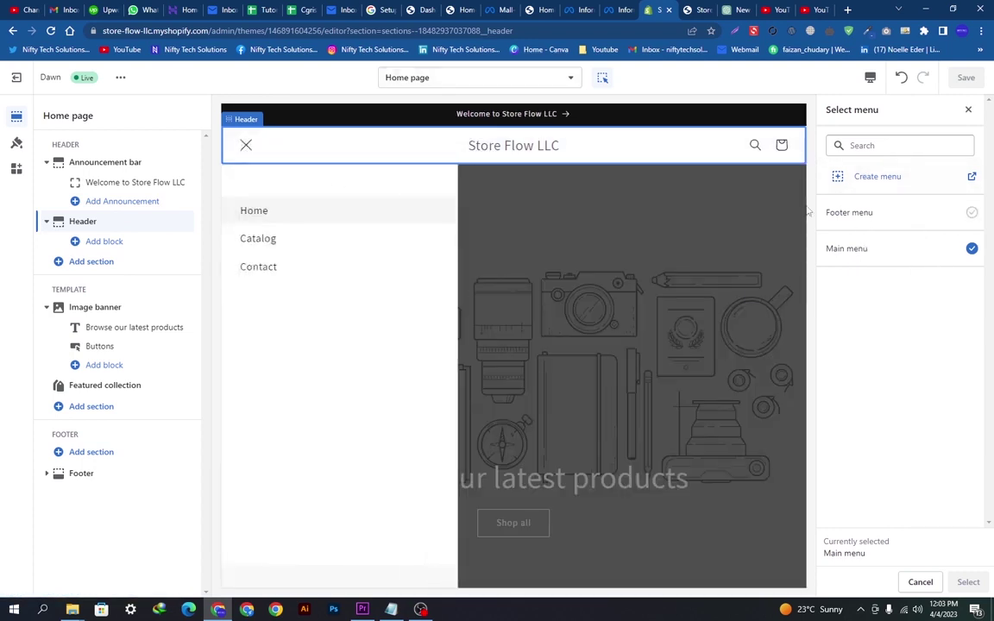
left_click(245, 144)
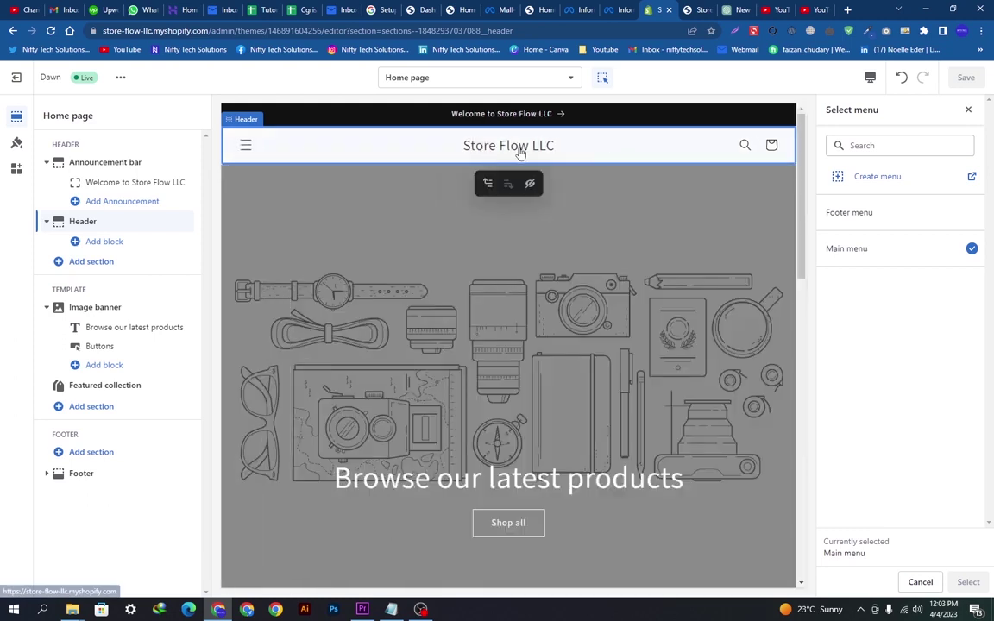
left_click(570, 157)
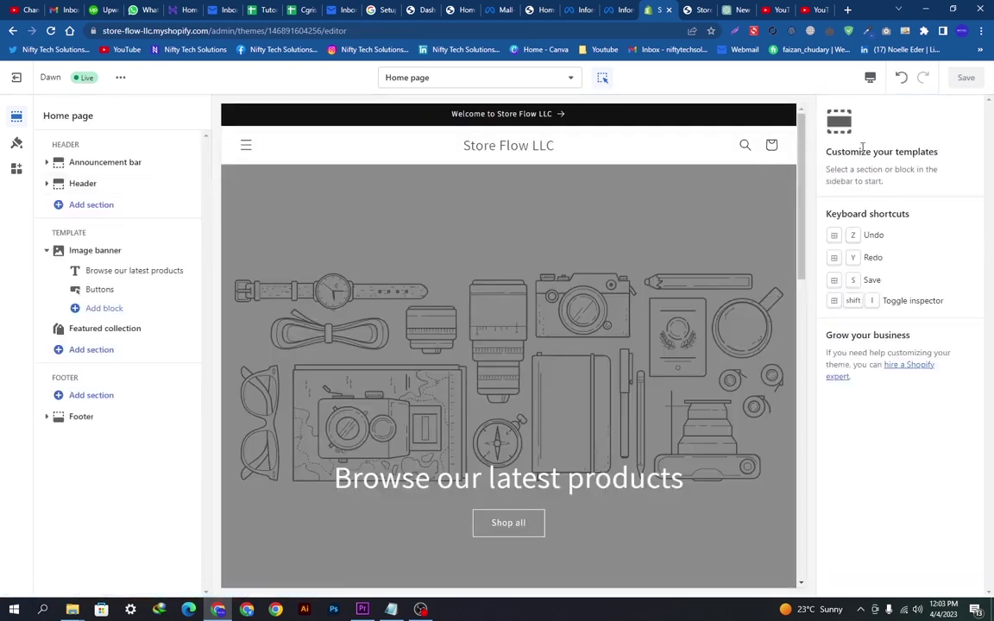
Try the Accent 1 and Background 1 color schemes on the header section and set it to Background 2
left_click(126, 184)
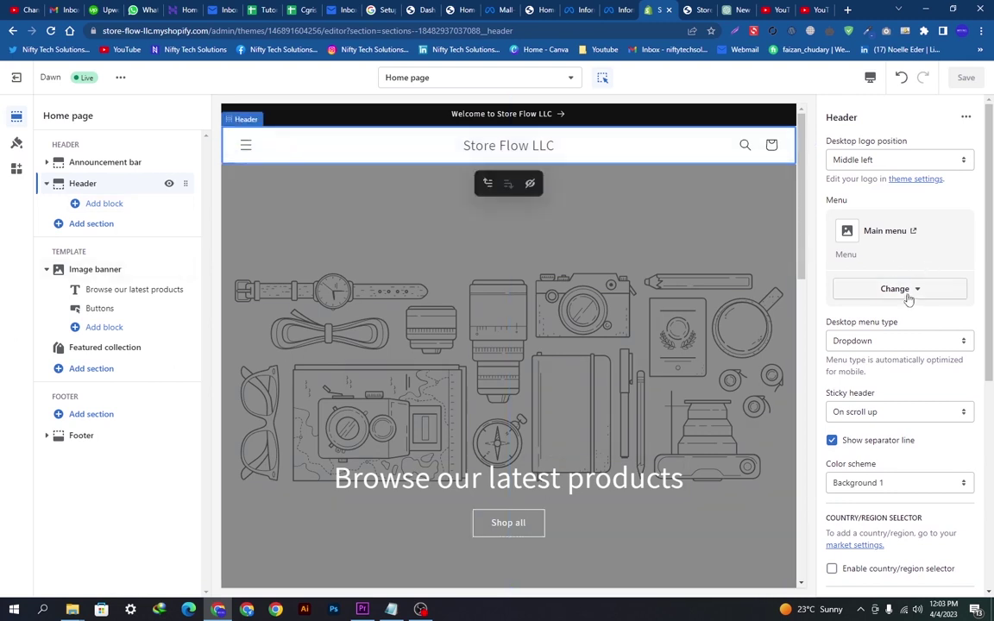
left_click_drag(990, 276, 990, 406)
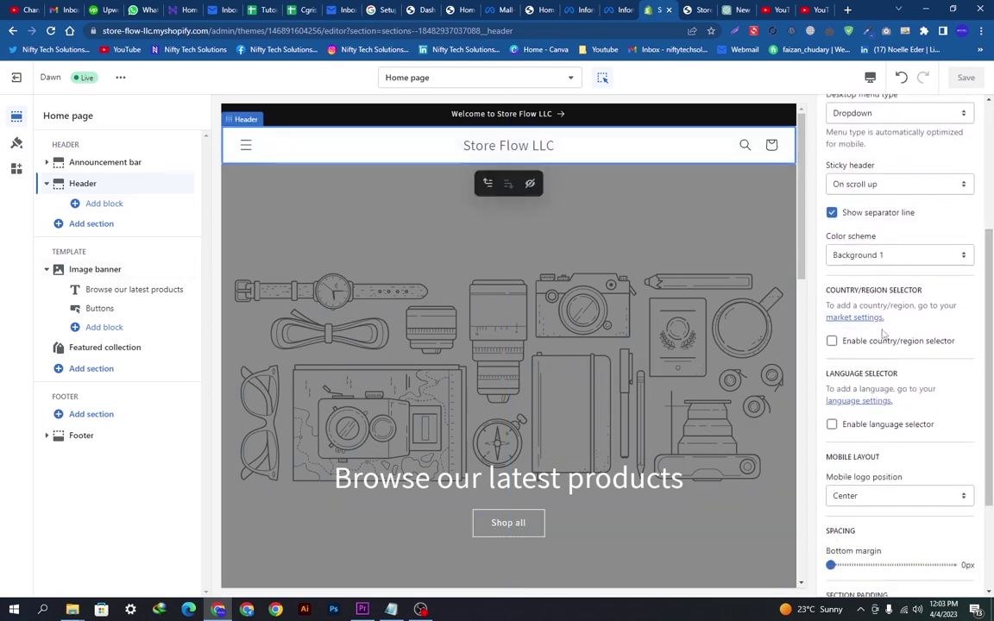
left_click(863, 255)
left_click(862, 268)
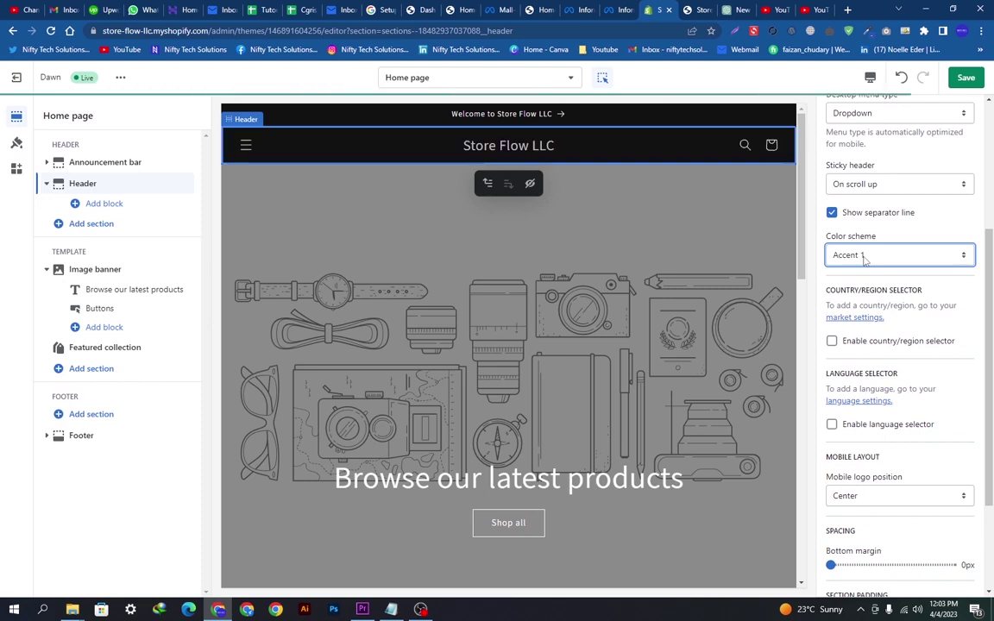
left_click(862, 255)
left_click(858, 304)
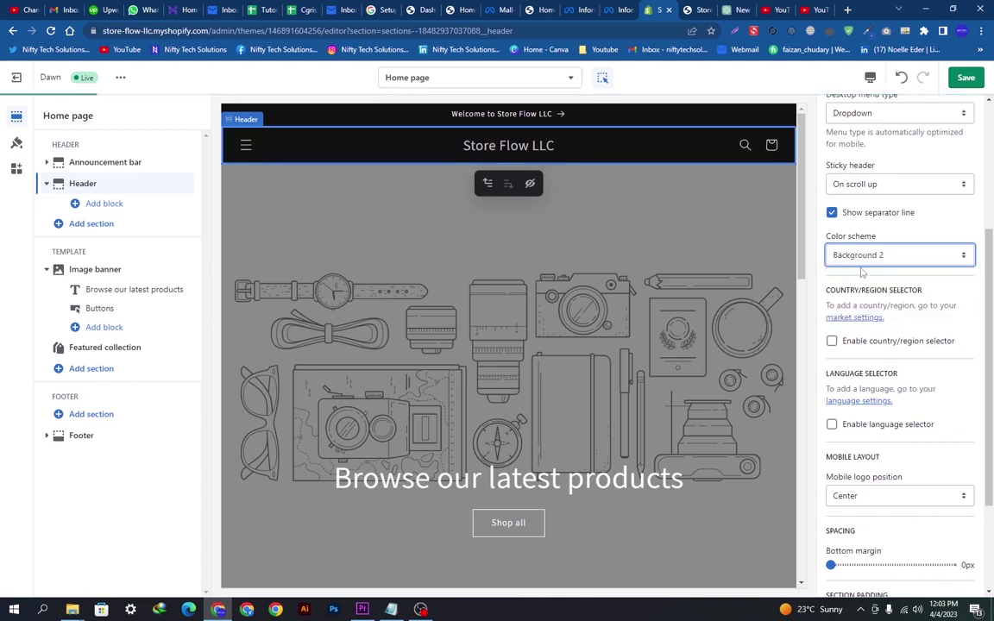
left_click(854, 255)
left_click(854, 291)
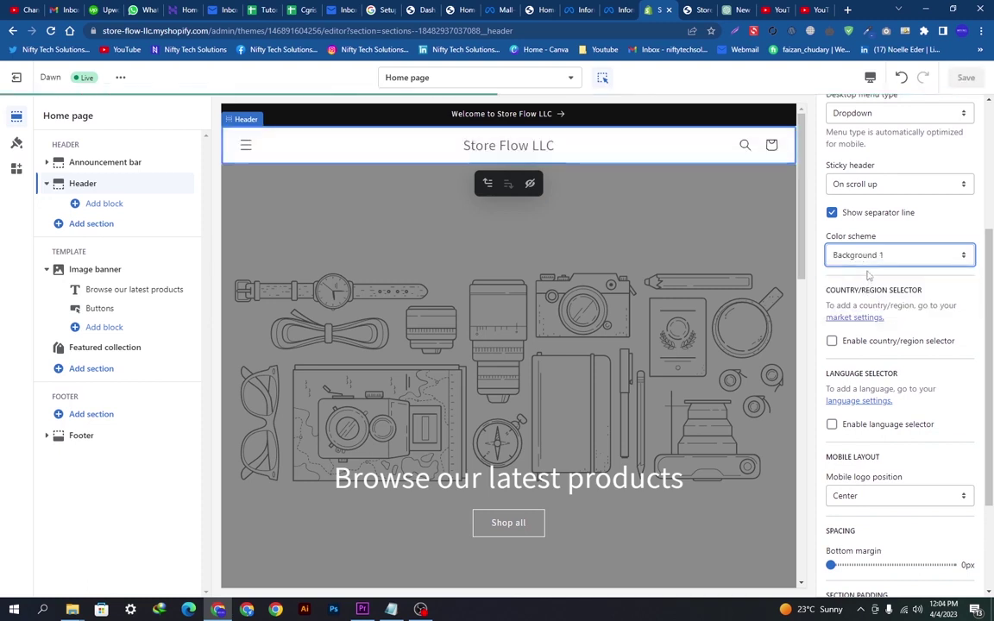
left_click(867, 258)
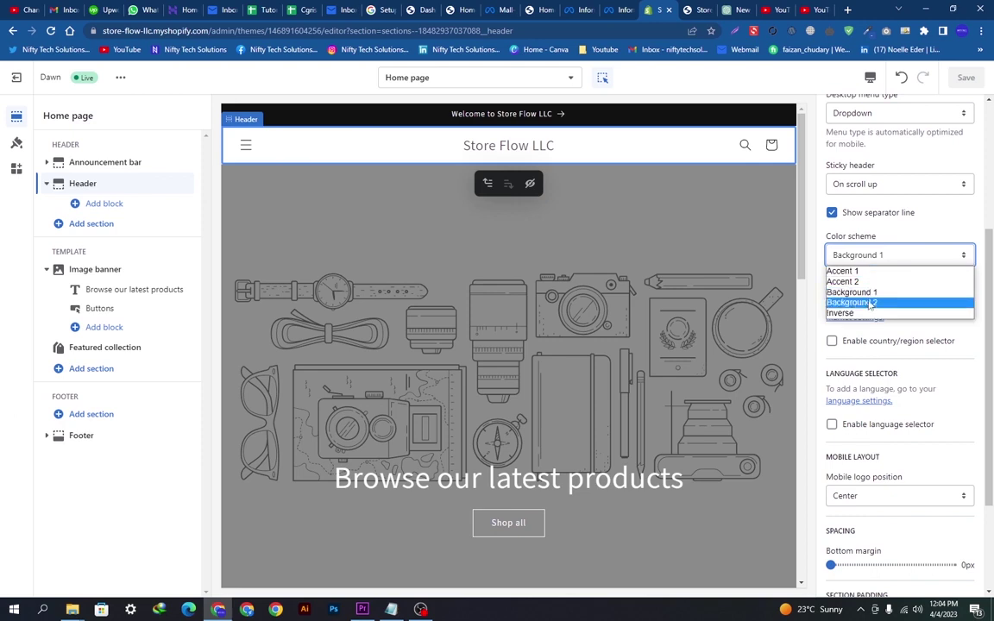
left_click(854, 302)
Try the Left mobile logo position for the header and set it back to Center
scroll(893, 406, "down", 2)
left_click(867, 350)
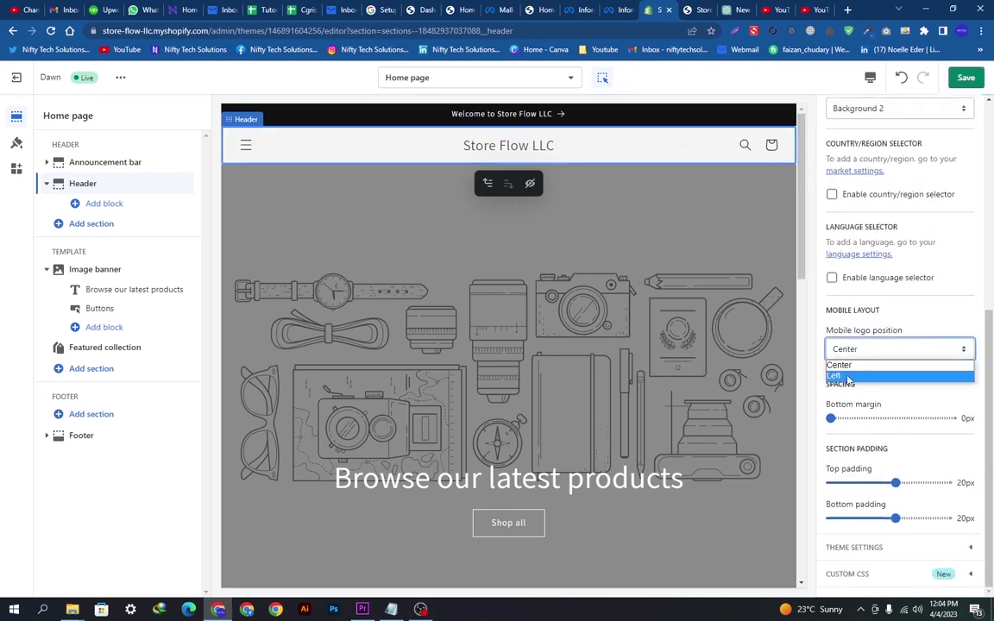
left_click(849, 377)
left_click(863, 352)
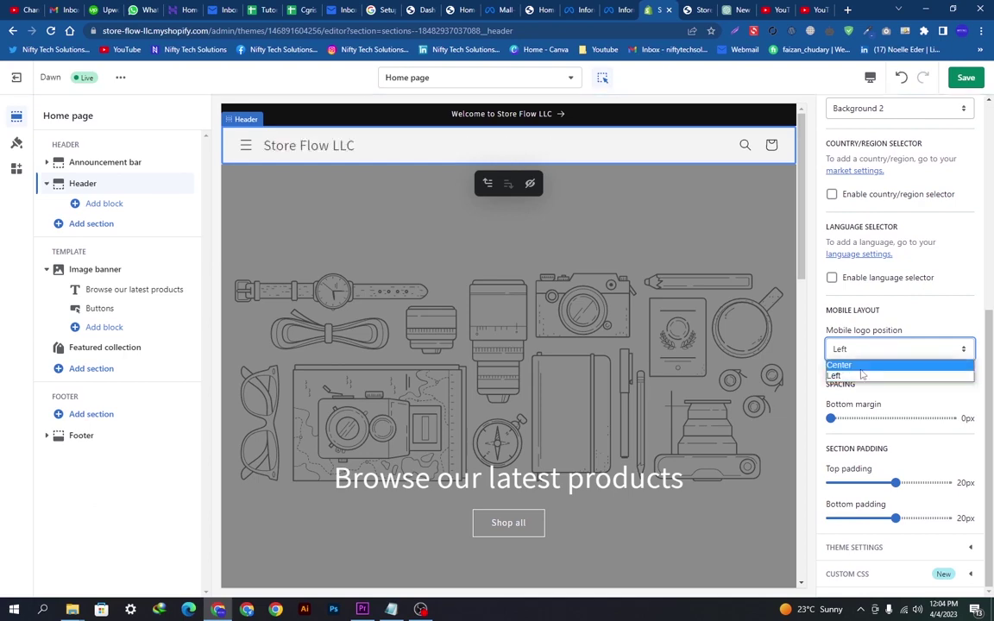
left_click(861, 365)
Preview the home page in Fullscreen and Mobile views and return to the Desktop view
scroll(880, 431, "up", 5)
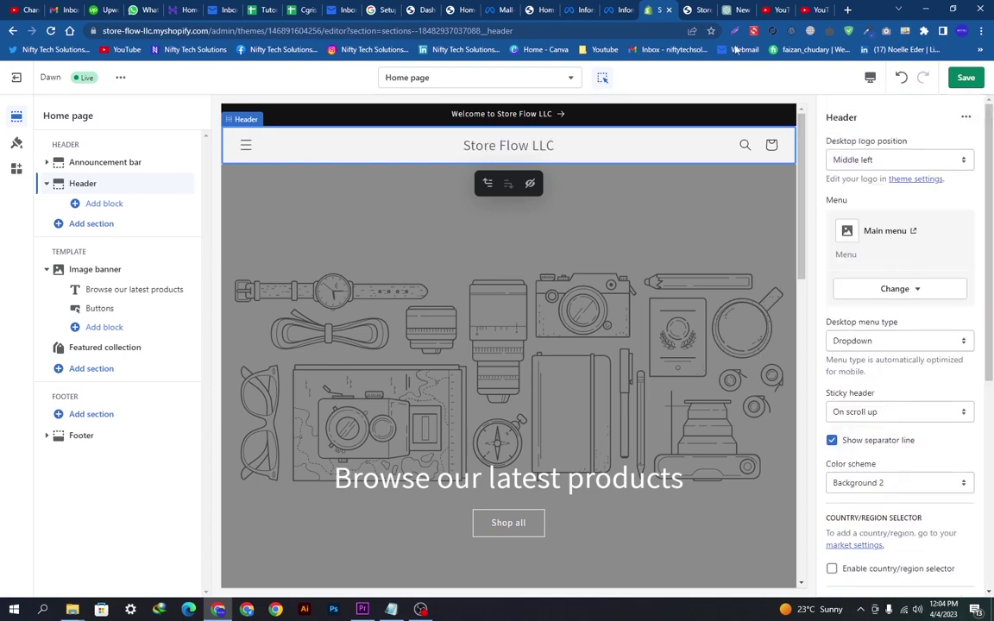
left_click(870, 79)
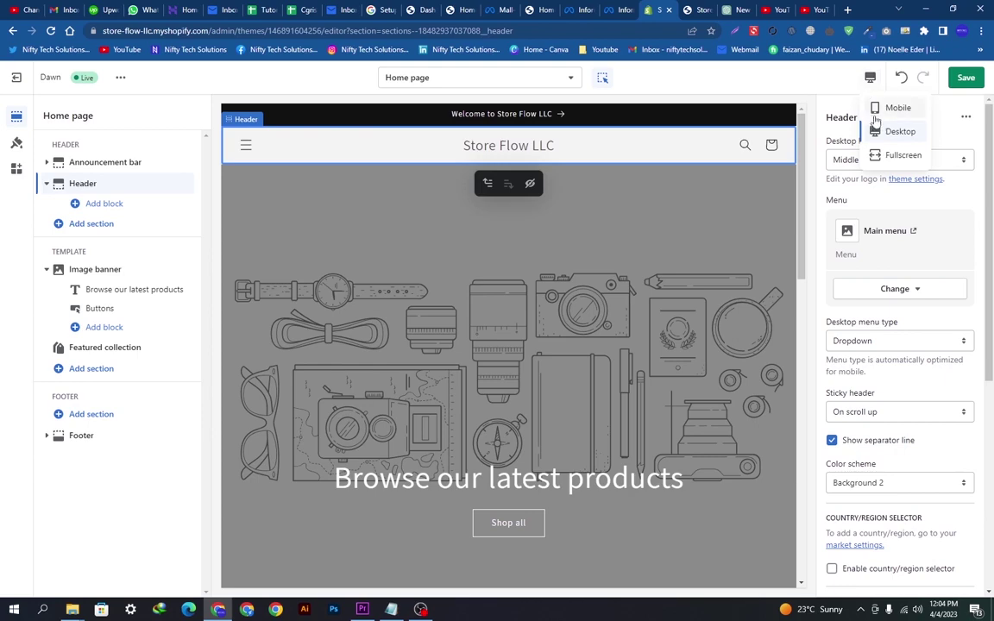
left_click(883, 156)
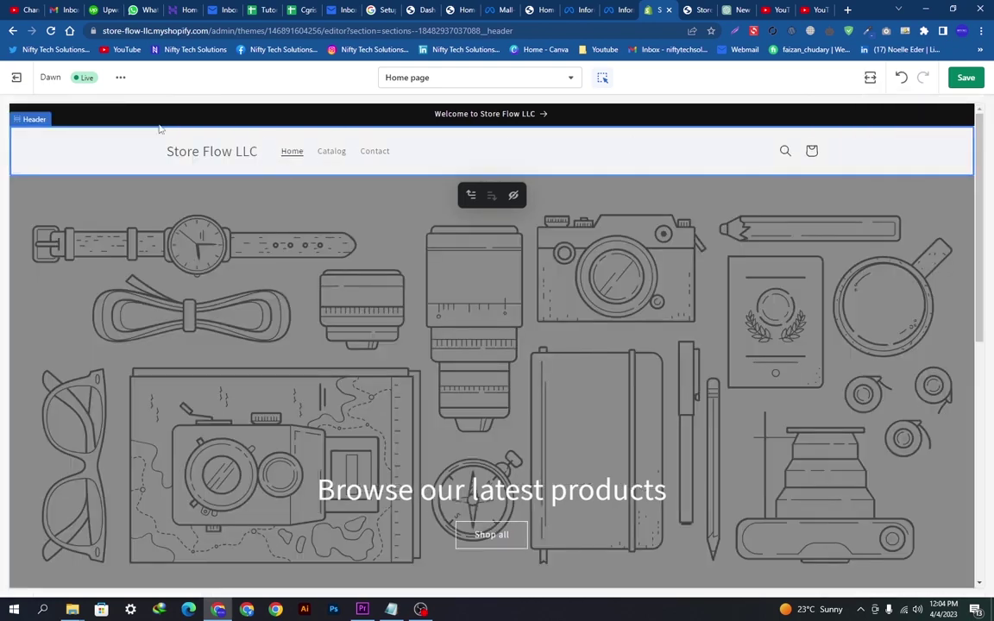
left_click(869, 77)
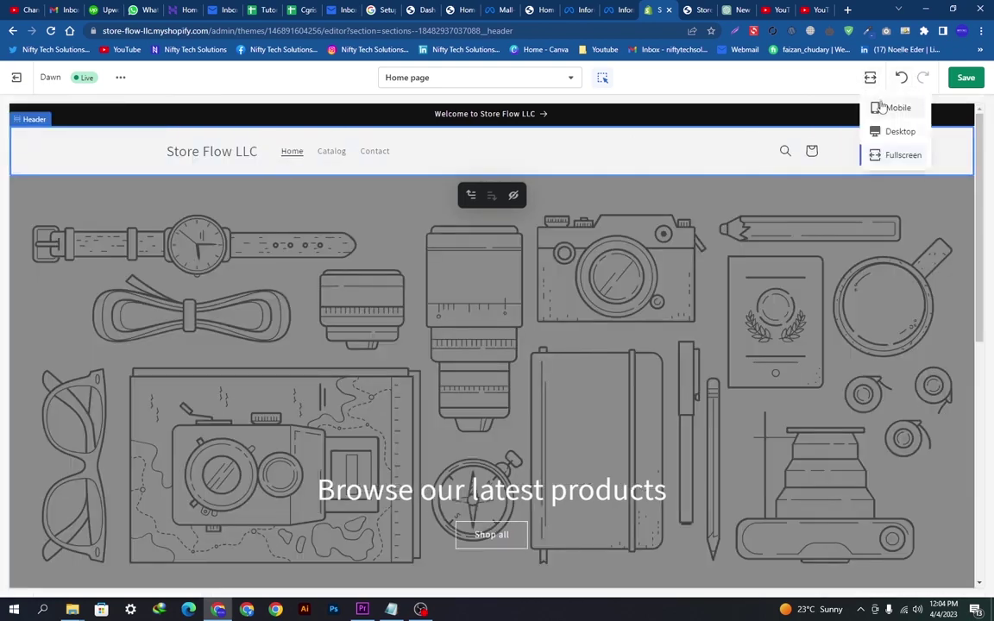
left_click(880, 107)
left_click(870, 78)
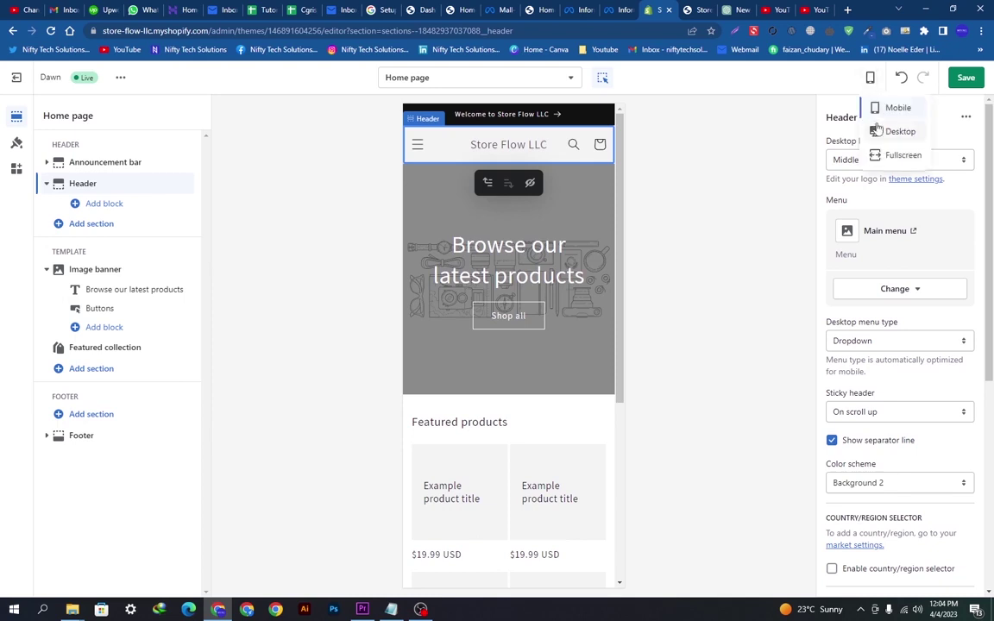
left_click(897, 131)
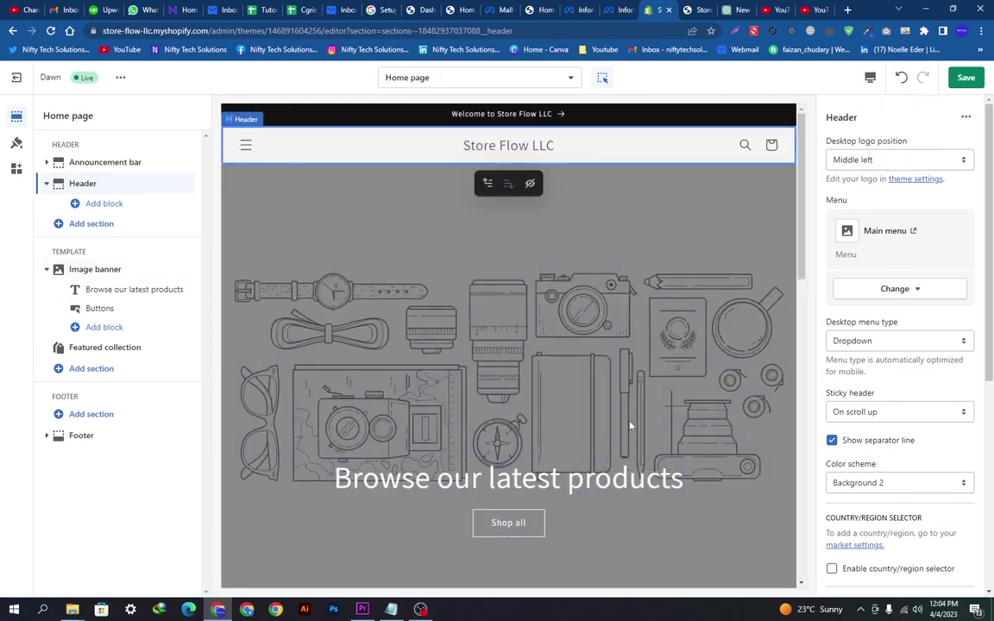
Open the settings of the "Browse our latest products" heading inside the image banner
scroll(785, 252, "down", 1)
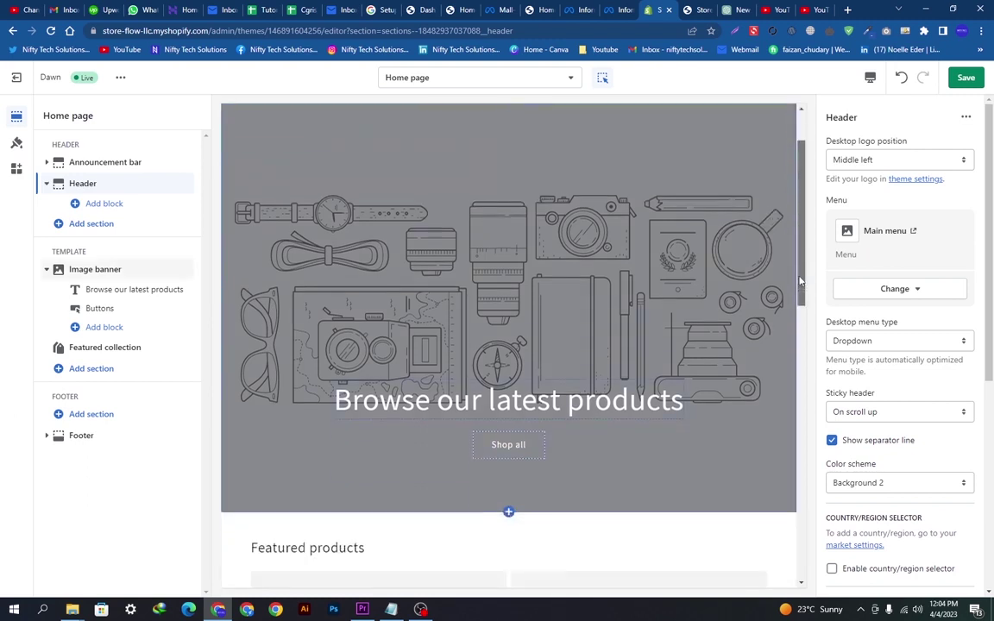
left_click(113, 271)
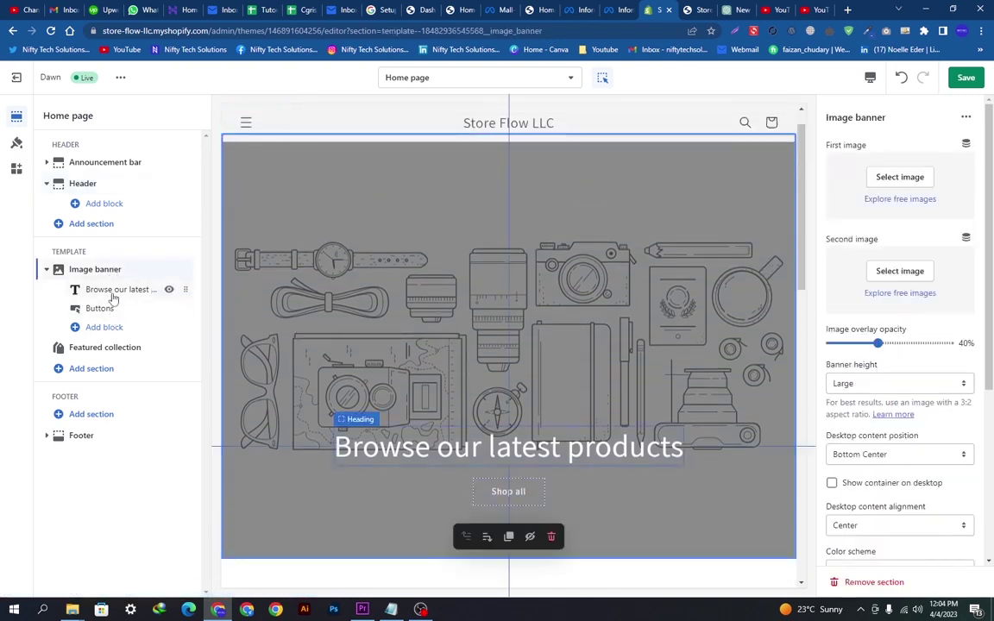
left_click(129, 289)
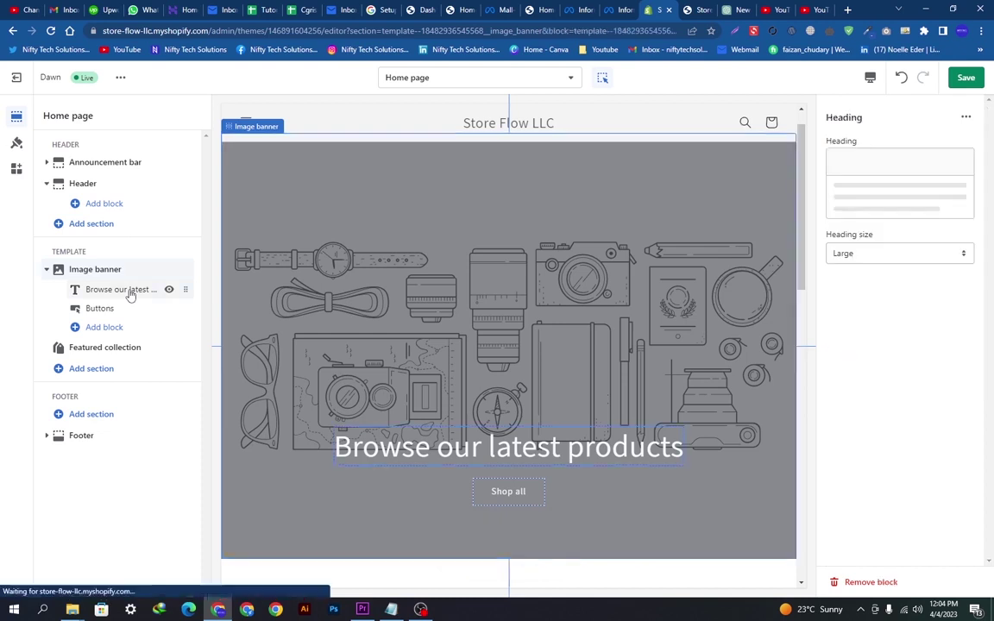
Open the image banner's first image selection and check the Downloads folder for a picture to upload, without picking one
left_click(103, 309)
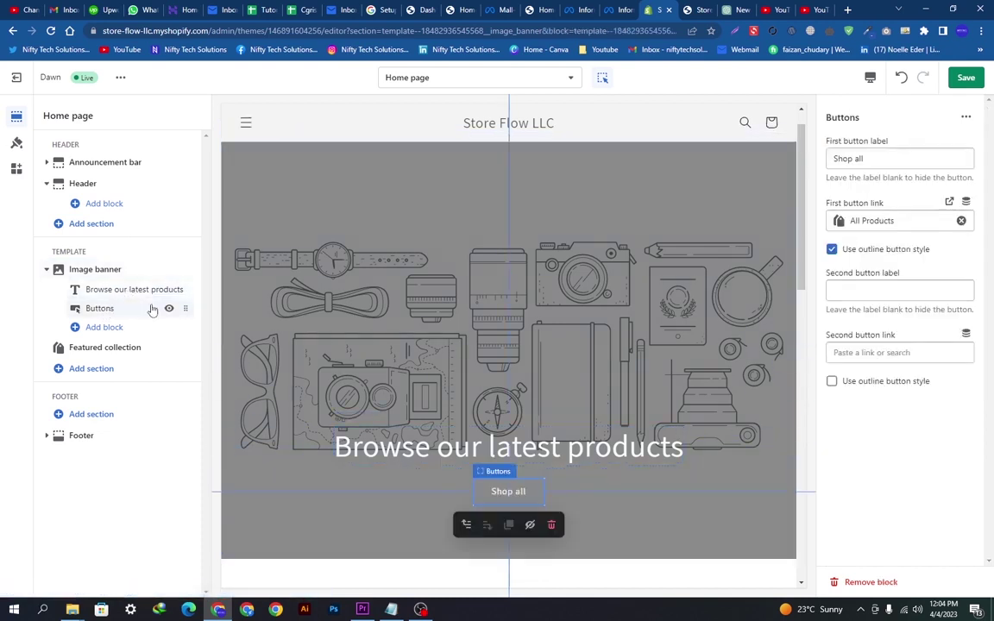
left_click(93, 271)
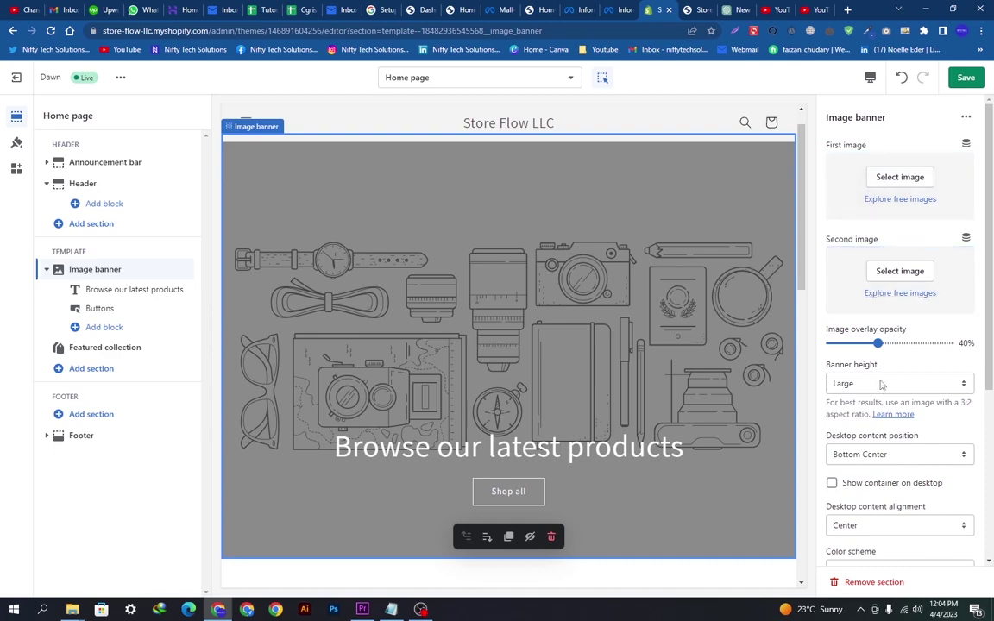
left_click(893, 180)
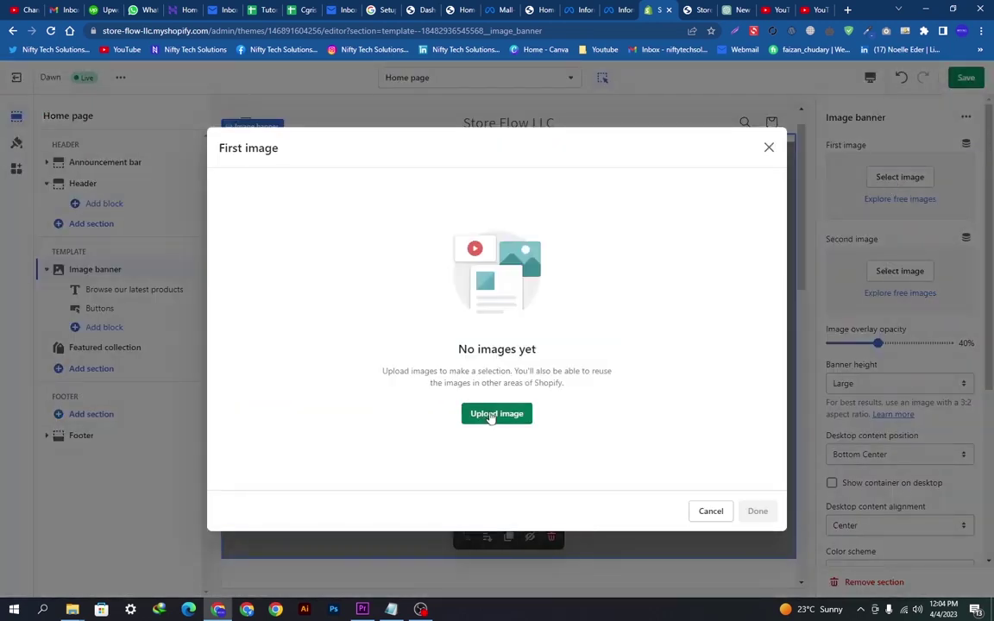
left_click(495, 414)
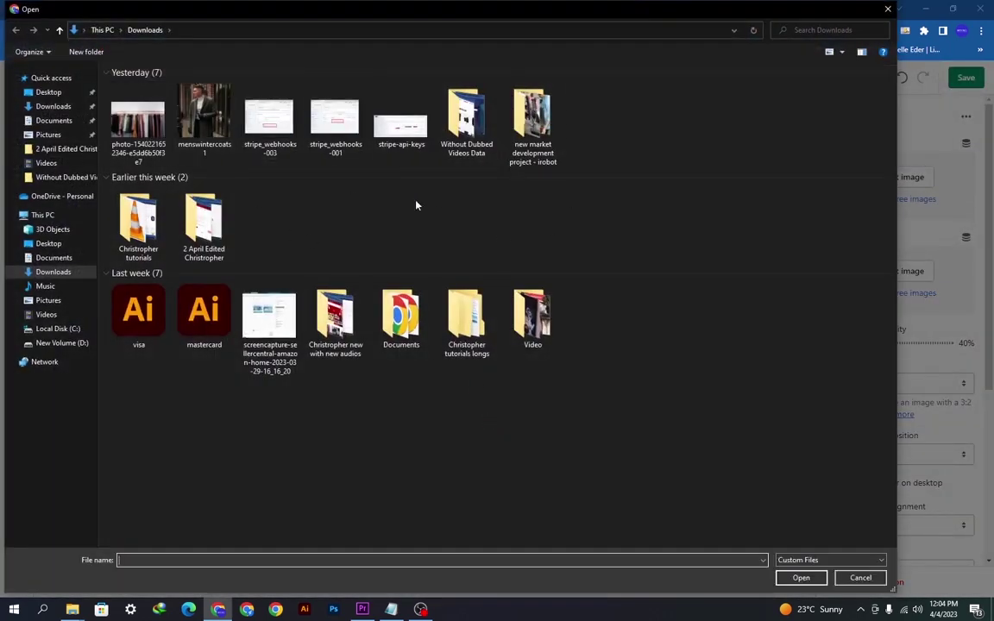
left_click(870, 580)
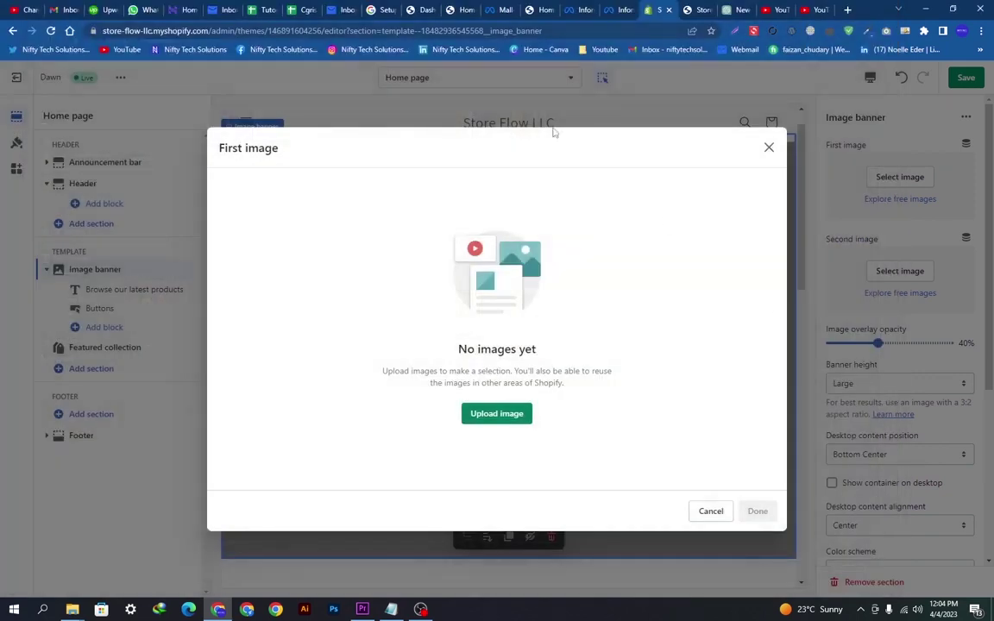
Search Google for "fashion imgs" in a new browser tab and show the image results
left_click(847, 10)
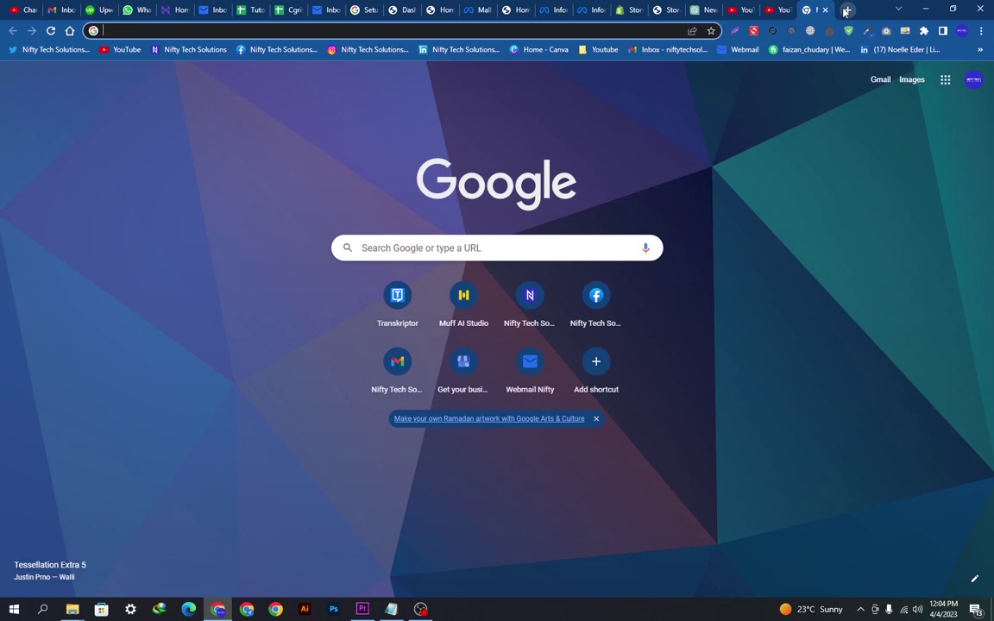
type("fashion")
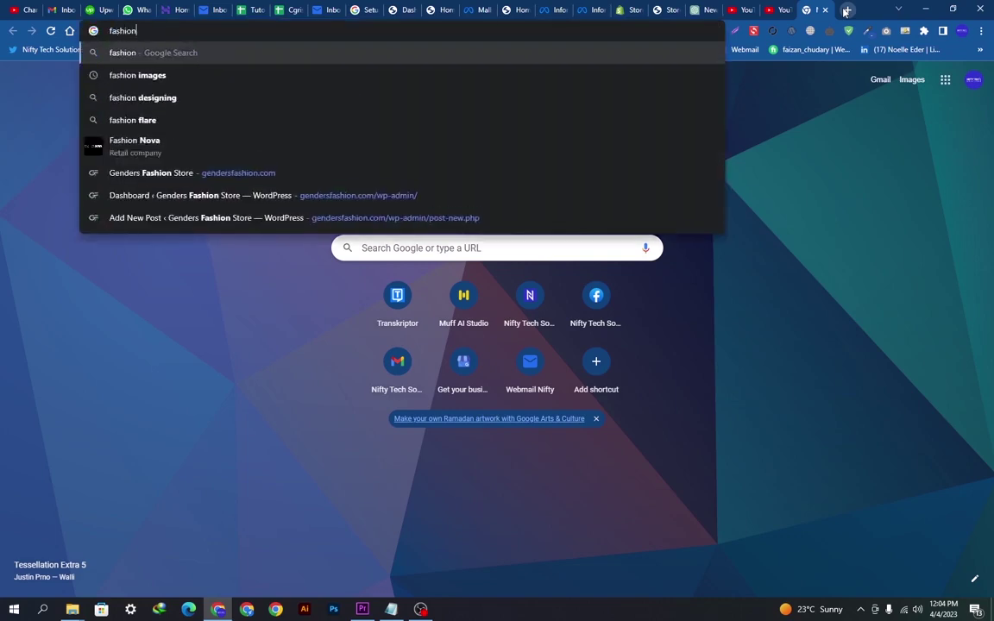
type(" imgs")
key("Return")
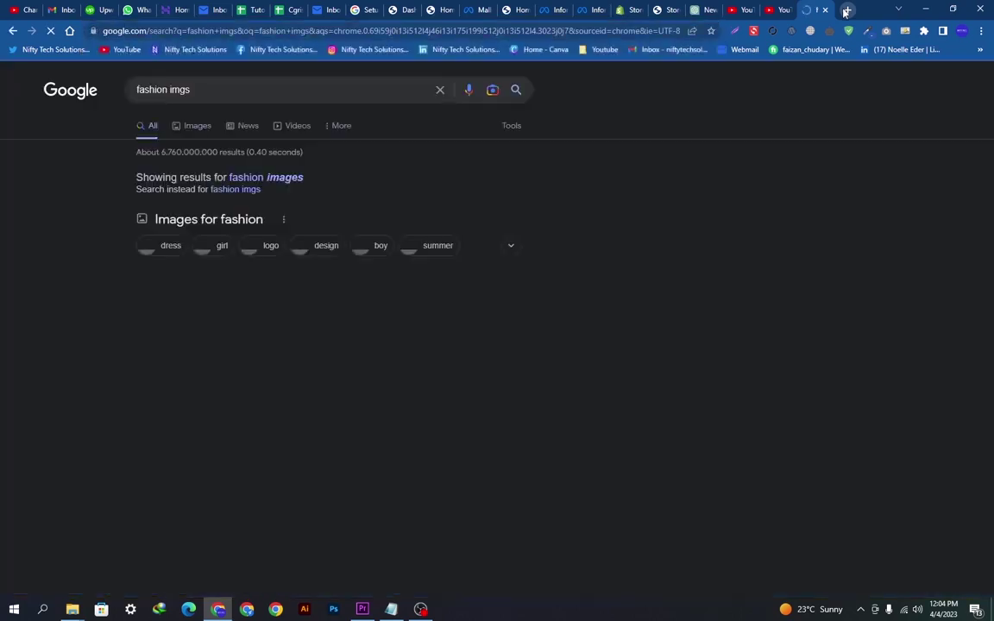
left_click(190, 129)
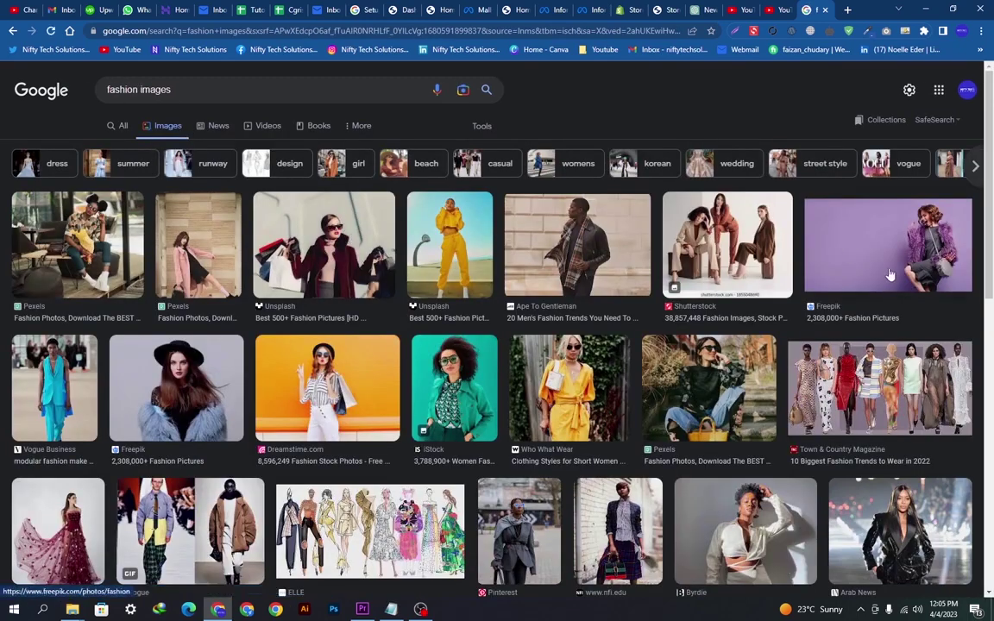
left_click(889, 274)
right_click(831, 227)
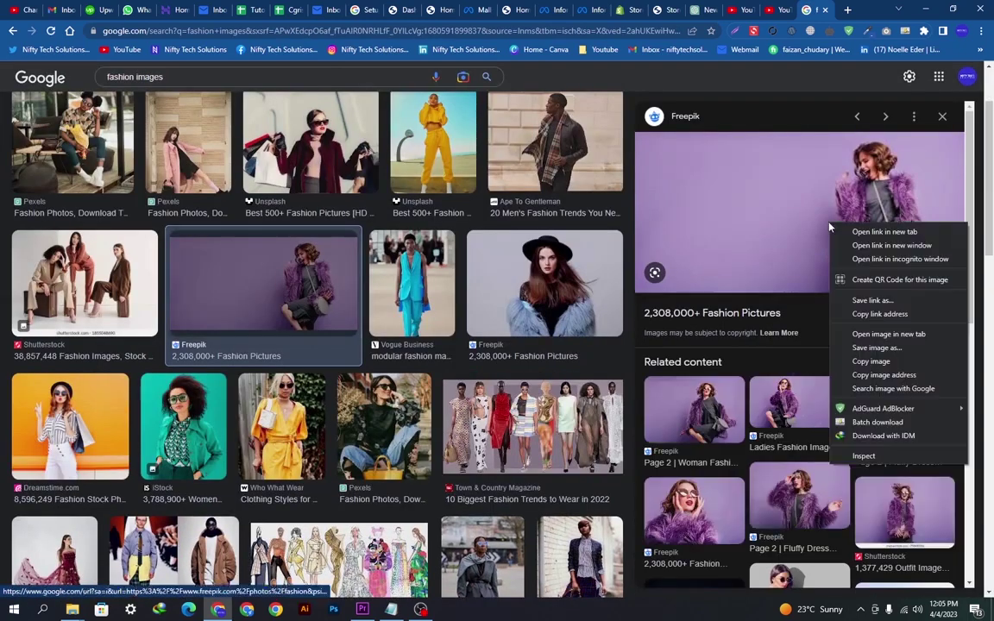
left_click(877, 347)
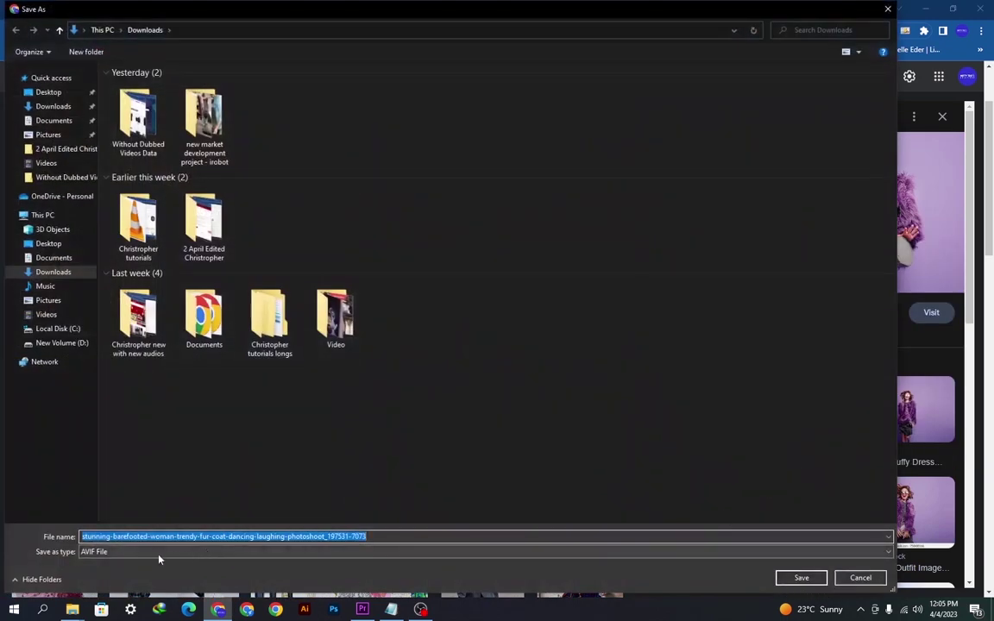
left_click(121, 552)
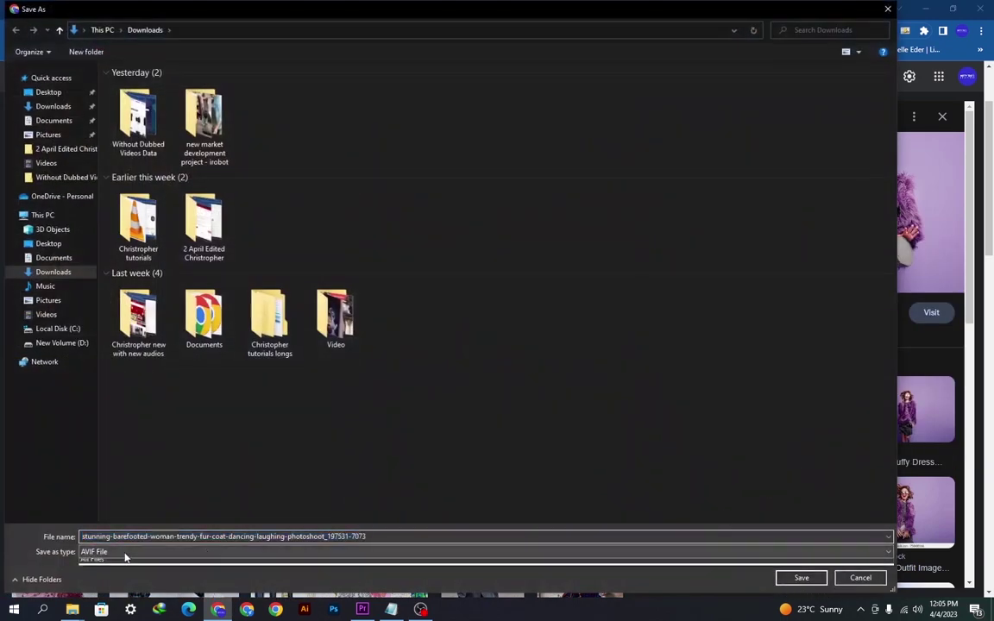
left_click(861, 578)
left_click(310, 147)
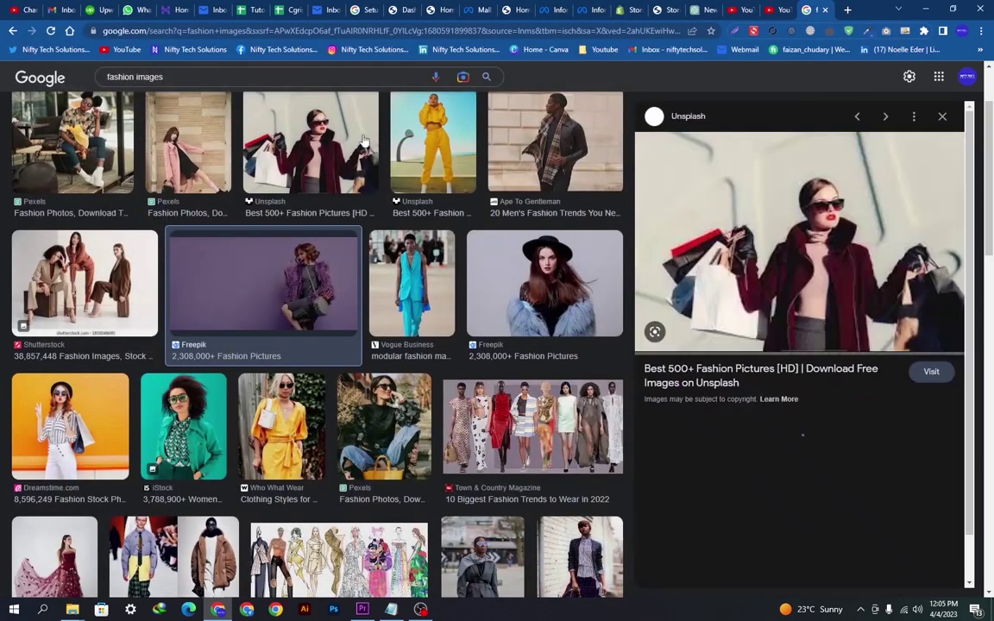
right_click(799, 266)
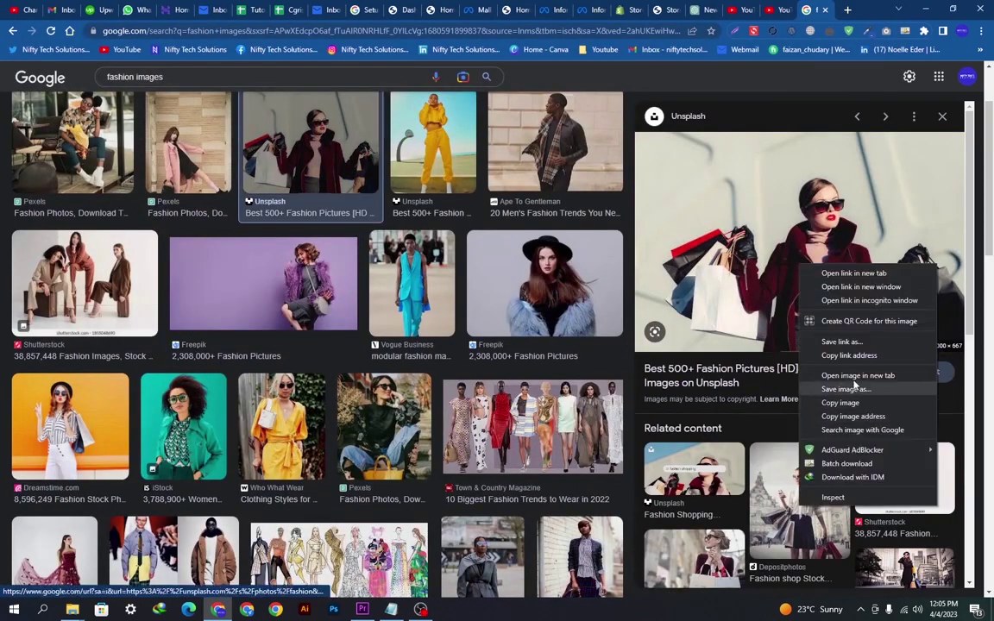
left_click(854, 390)
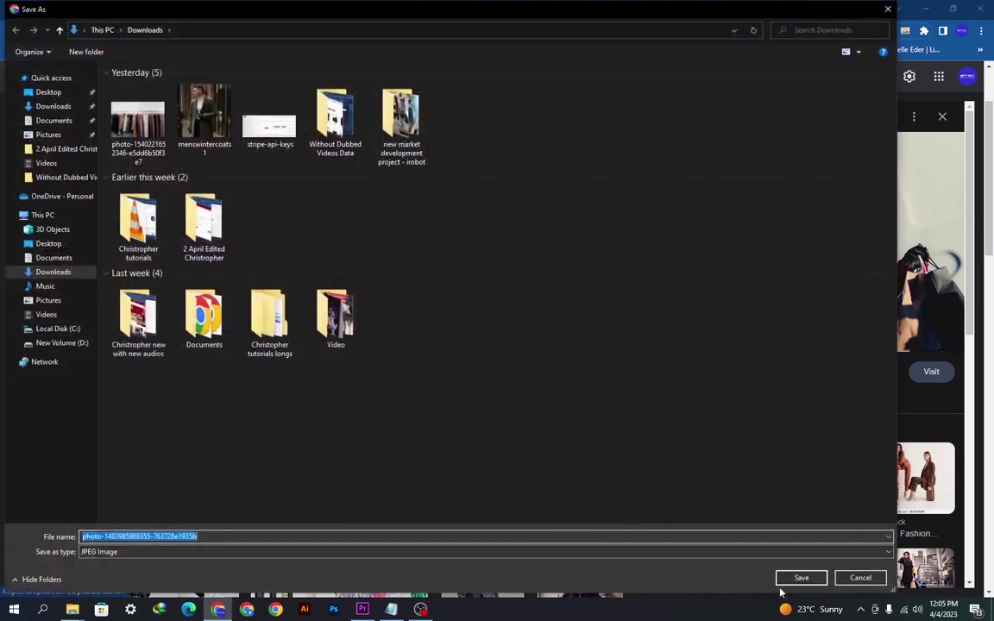
left_click(798, 578)
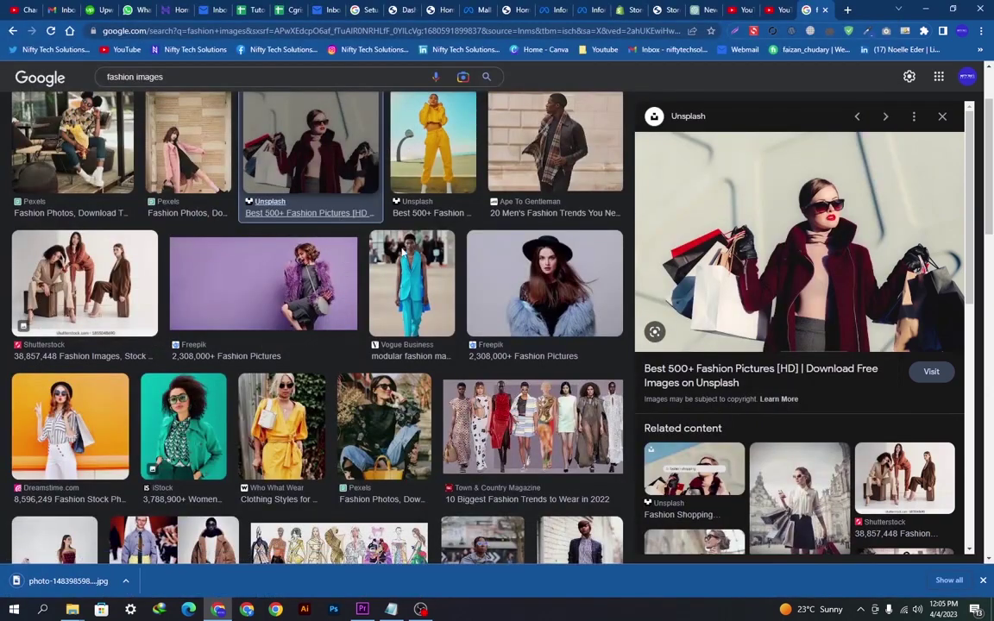
Save the HerZindagi picture of the woman in a striped top to Downloads as the JPEG HZ_style_main-liamtra-fashion
scroll(850, 426, "down", 5)
left_click(850, 426)
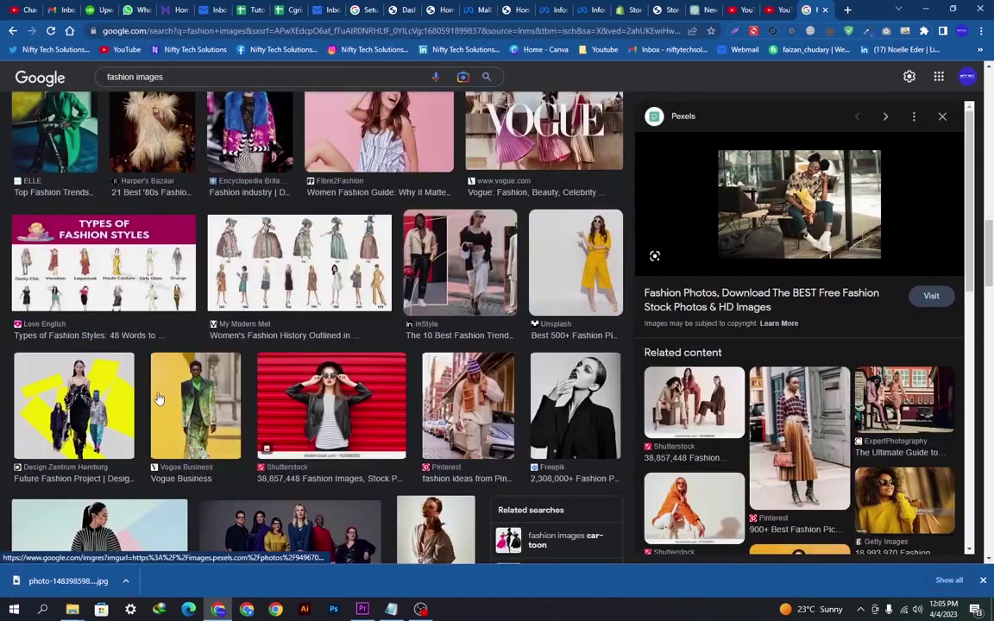
left_click(103, 522)
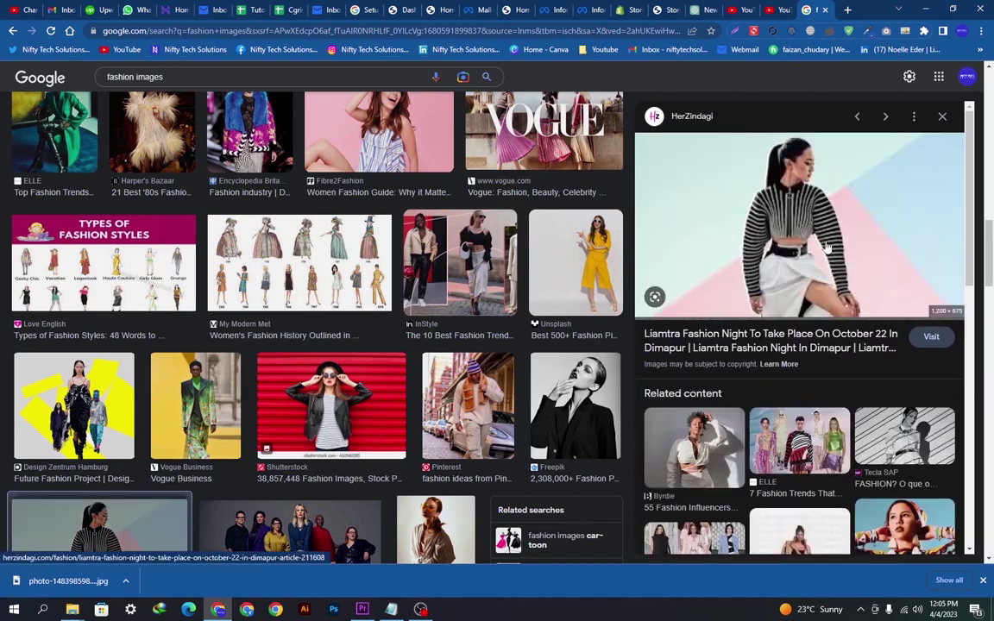
right_click(719, 207)
left_click(754, 334)
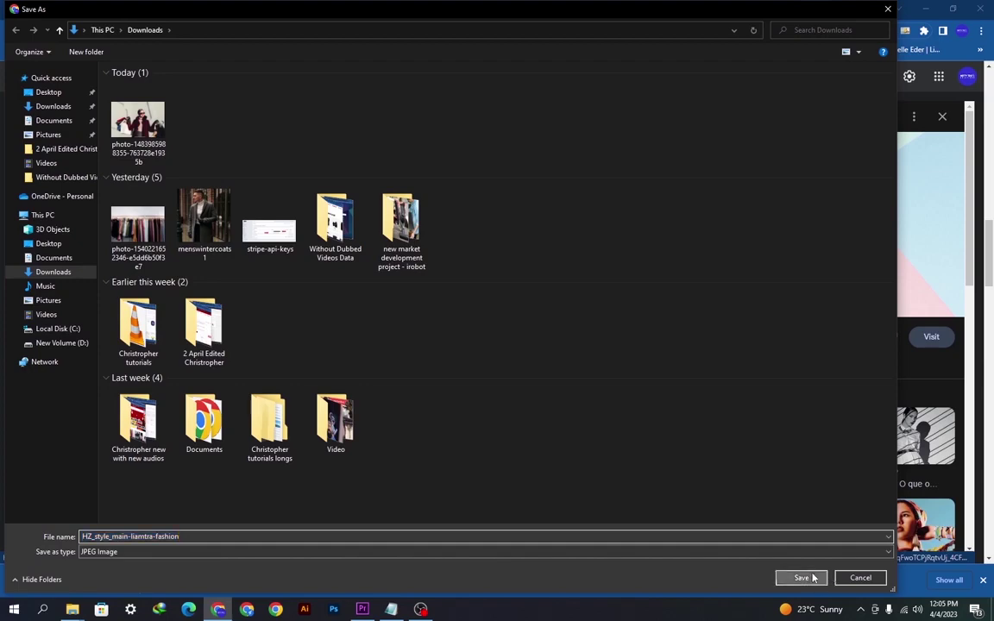
left_click(816, 577)
left_click(632, 8)
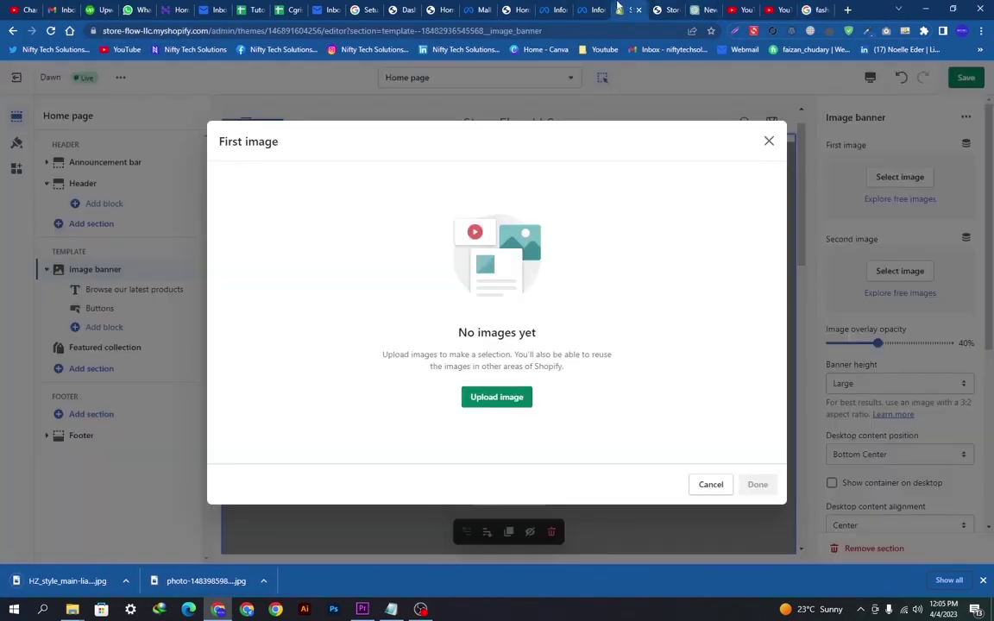
left_click(493, 397)
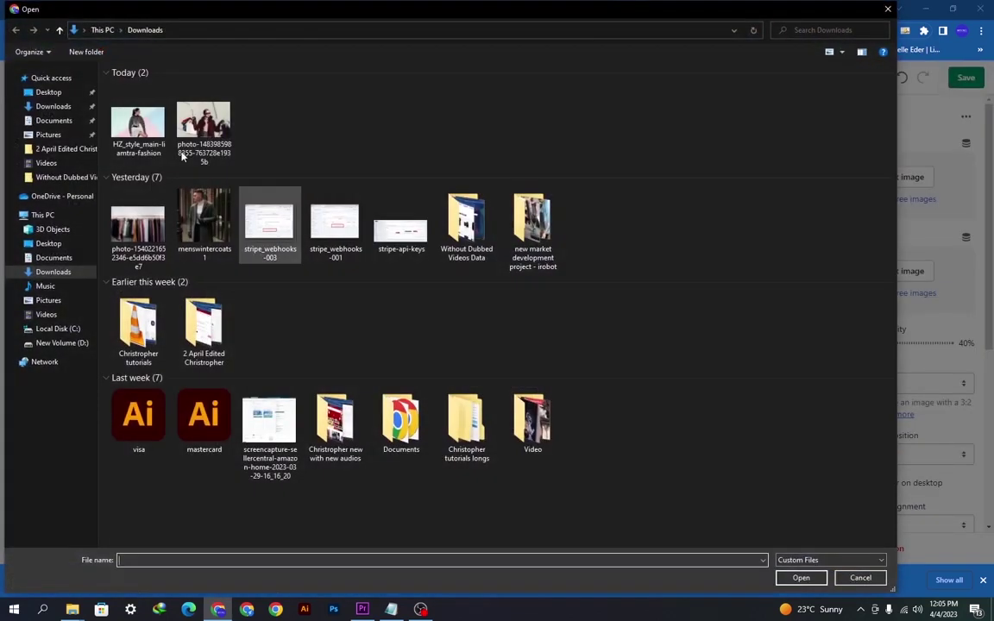
double_click(204, 118)
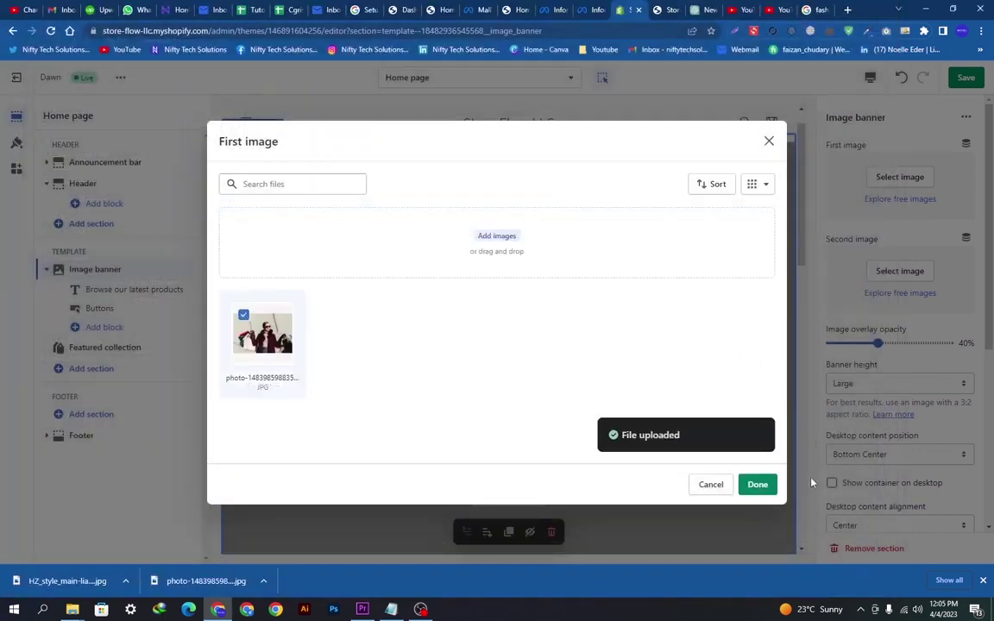
left_click(758, 484)
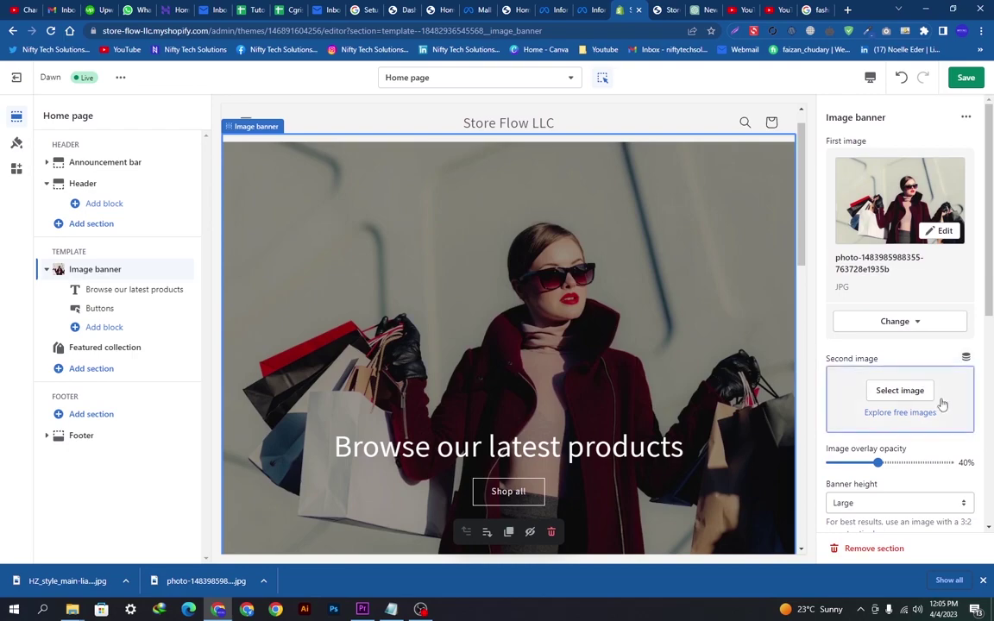
Upload HZ_style_main-liamtra-fashion as the image banner's second image
left_click(907, 396)
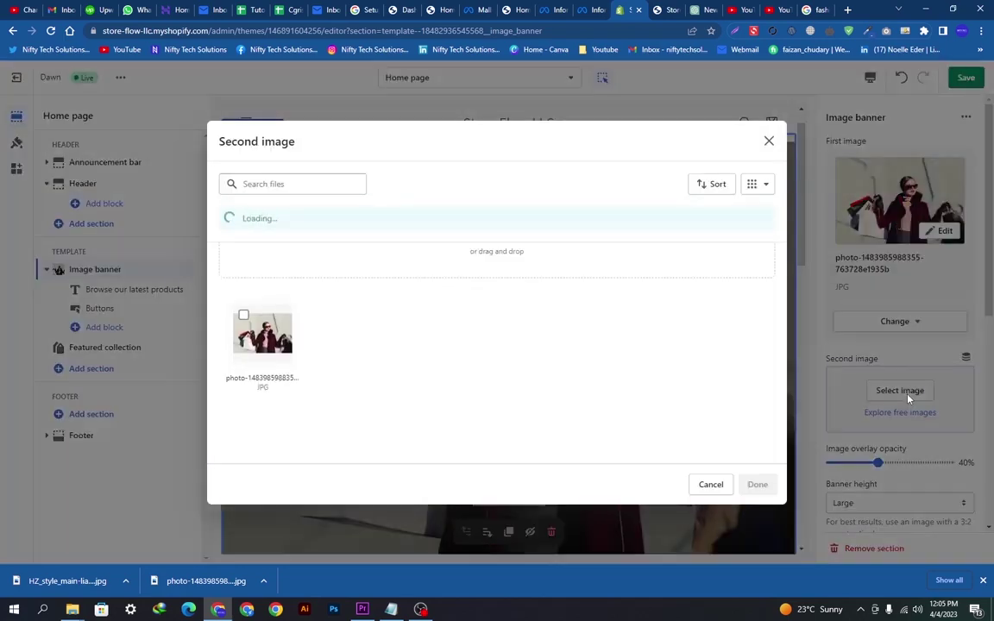
left_click(451, 235)
double_click(134, 147)
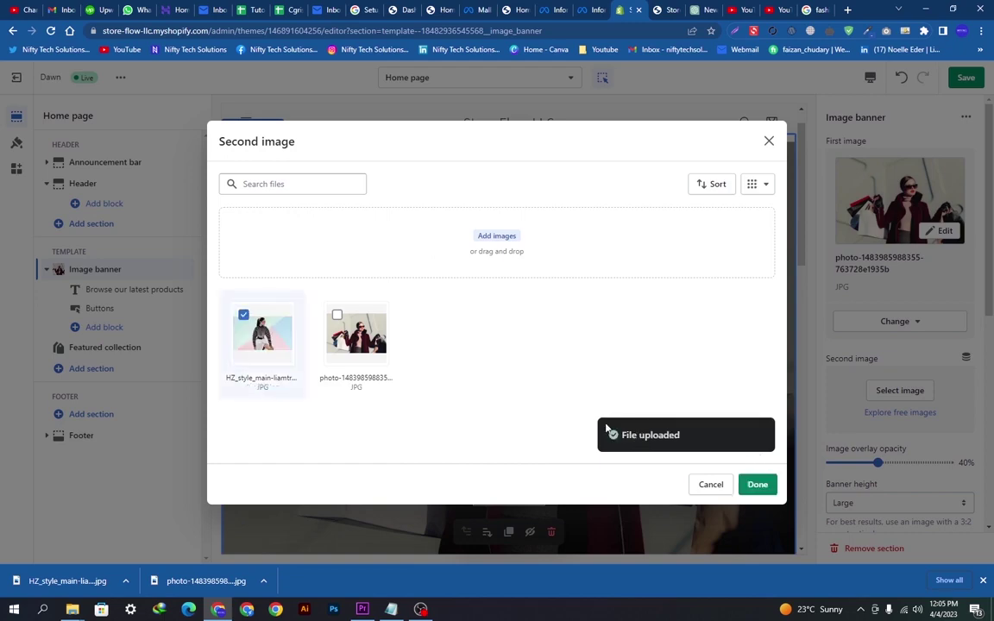
left_click(758, 485)
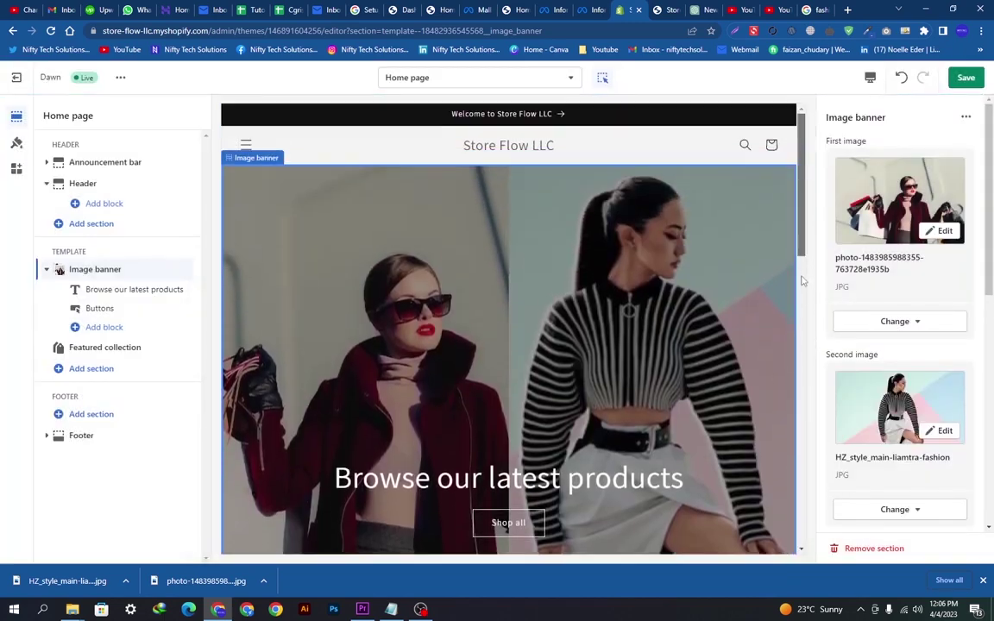
Look over the two-image banner in the preview, remove its second image and set the image overlay opacity to 50%
scroll(803, 280, "down", 5)
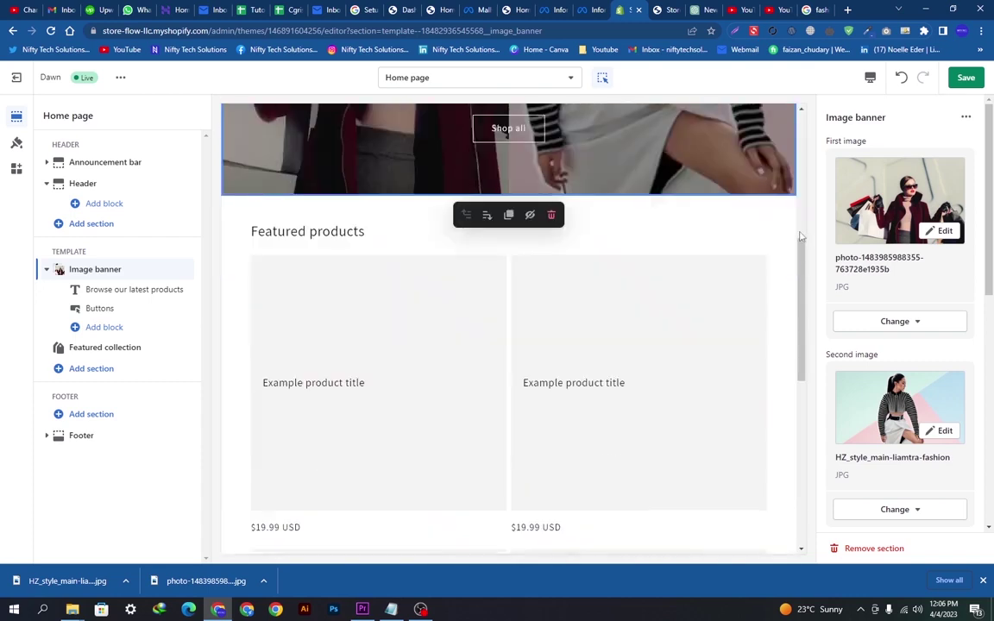
left_click_drag(801, 255, 815, 154)
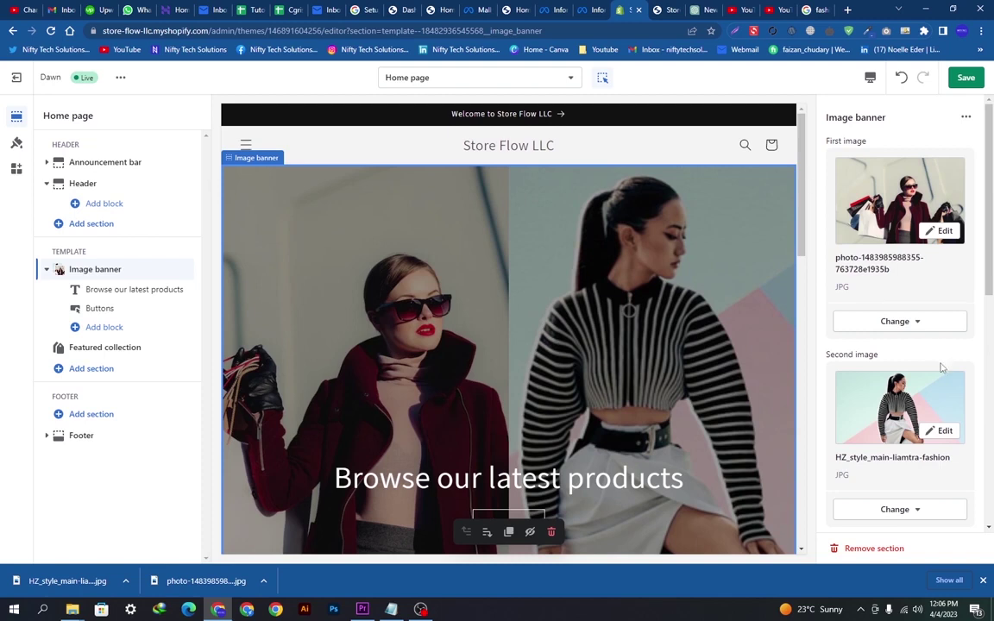
left_click(899, 510)
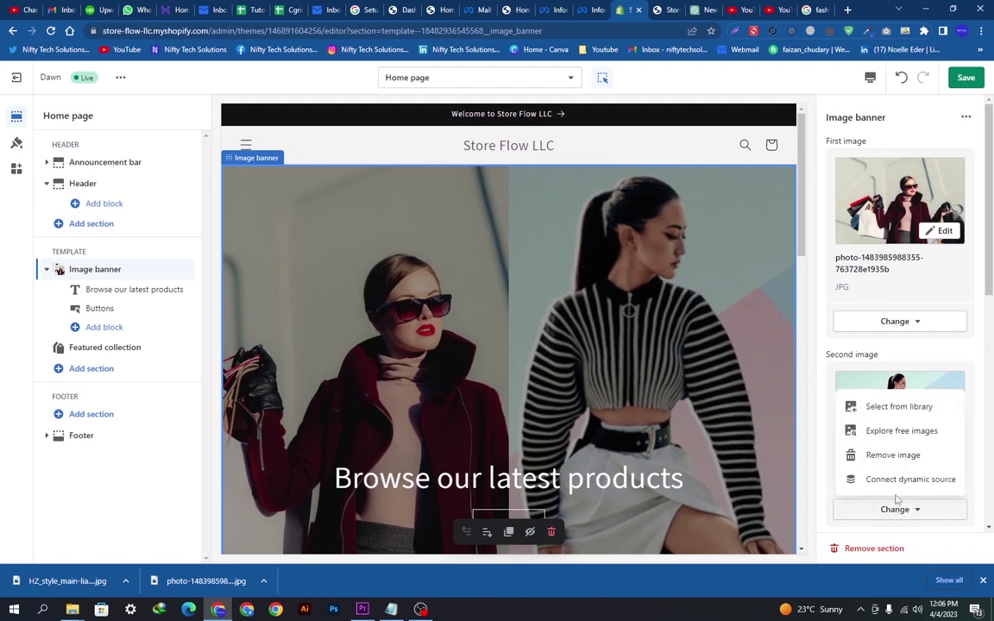
left_click(849, 455)
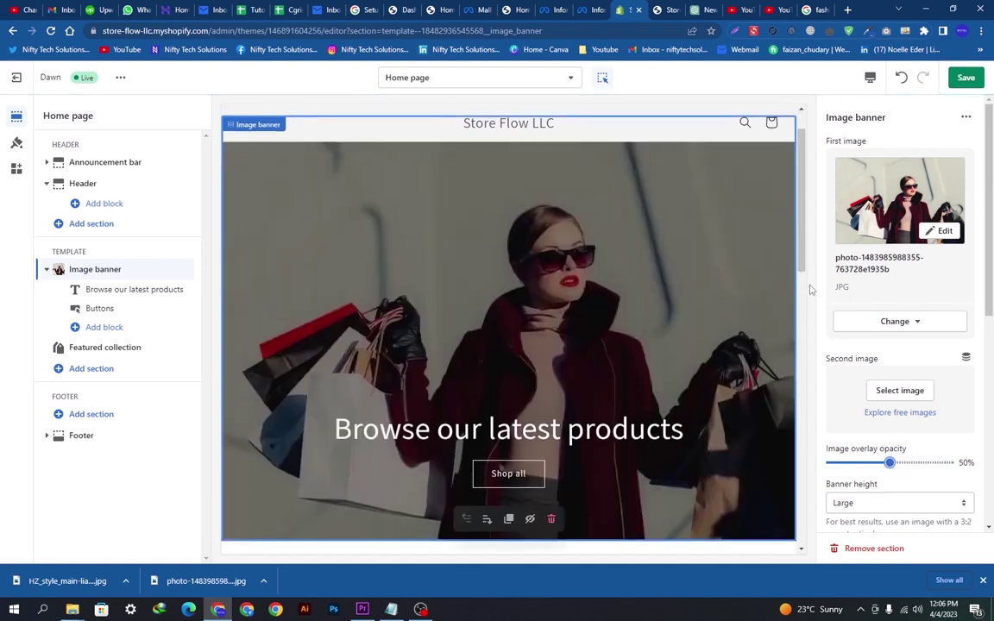
Set the image banner's image behavior animation to Ambient movement
scroll(902, 449, "down", 5)
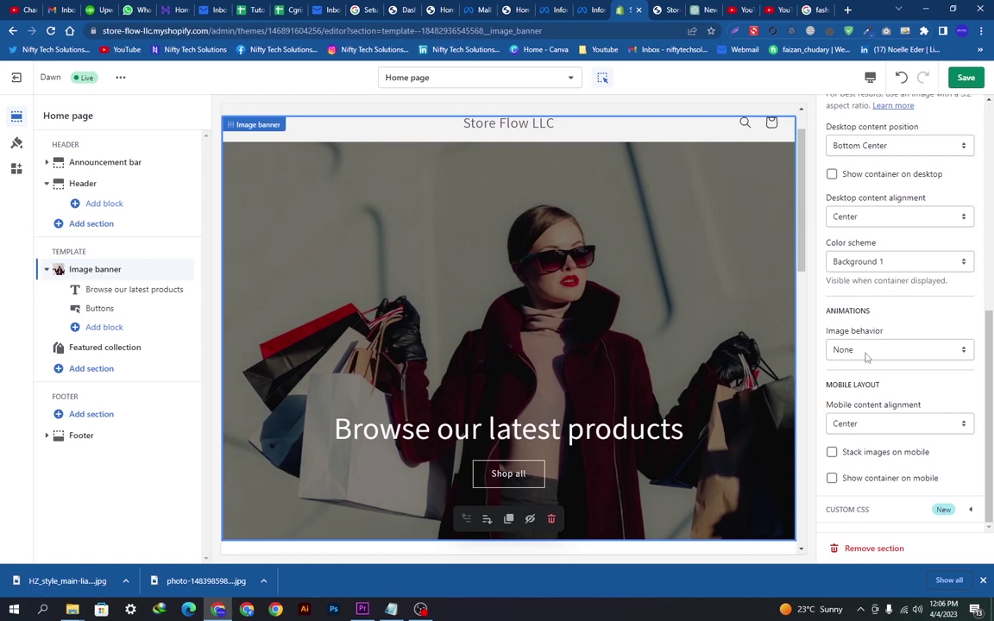
left_click(868, 352)
left_click(862, 377)
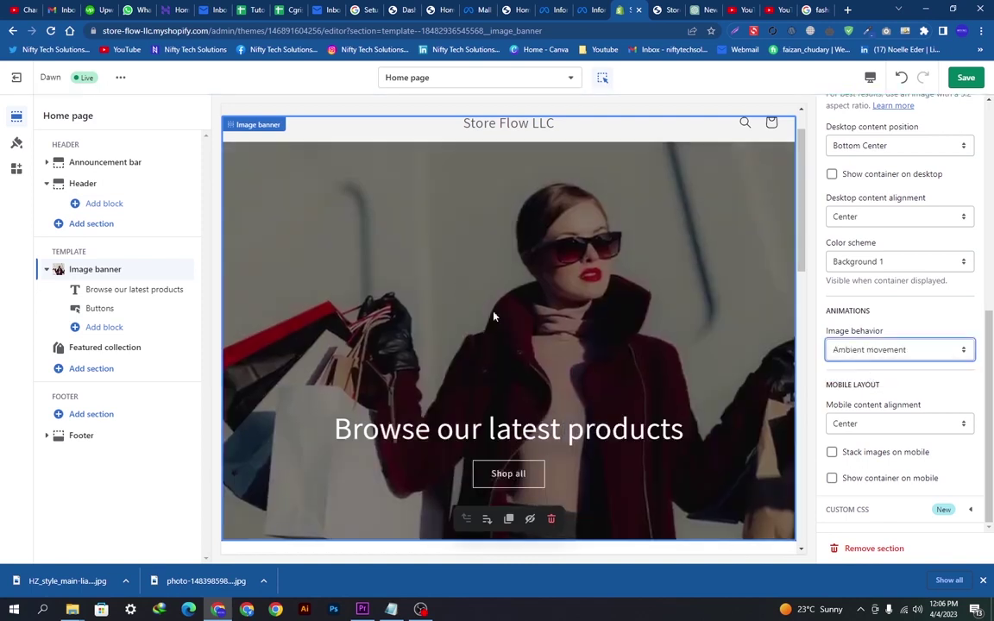
left_click(845, 264)
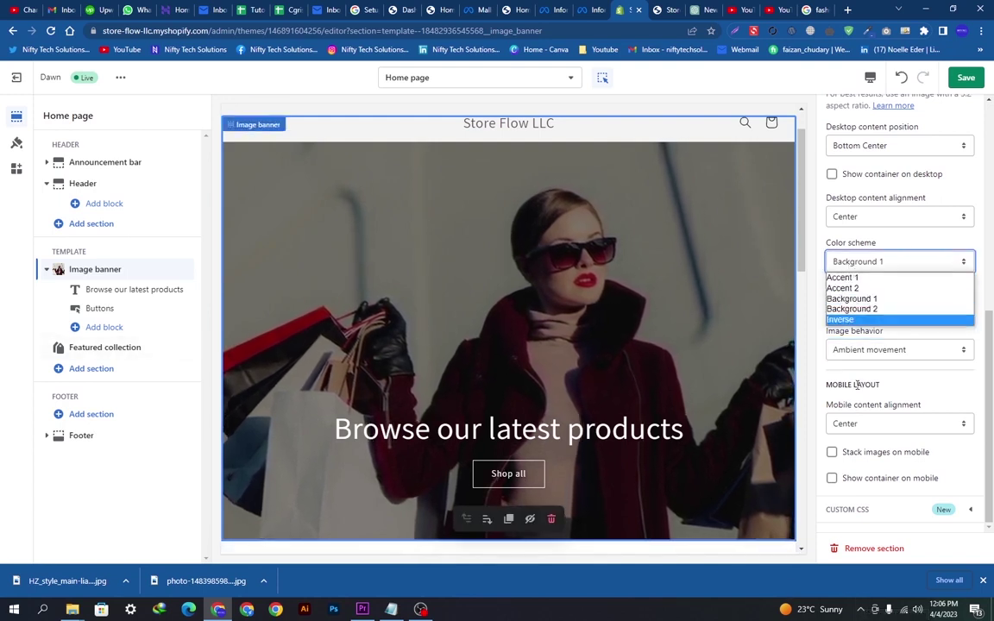
left_click(886, 419)
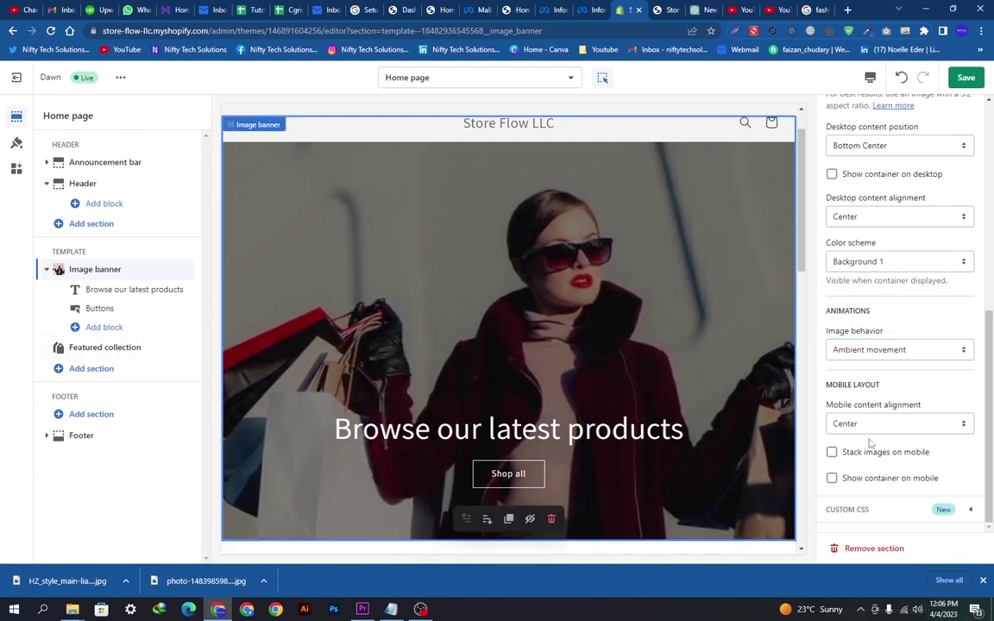
scroll(937, 290, "up", 10)
scroll(949, 328, "down", 5)
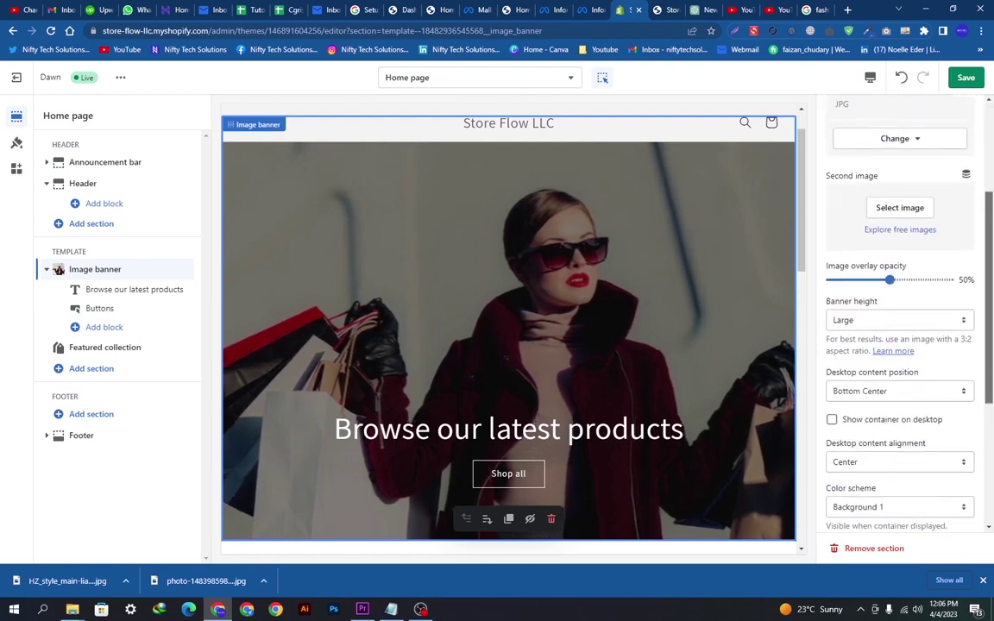
Change the image banner's heading text to "Browse our more products"
scroll(798, 288, "down", 1)
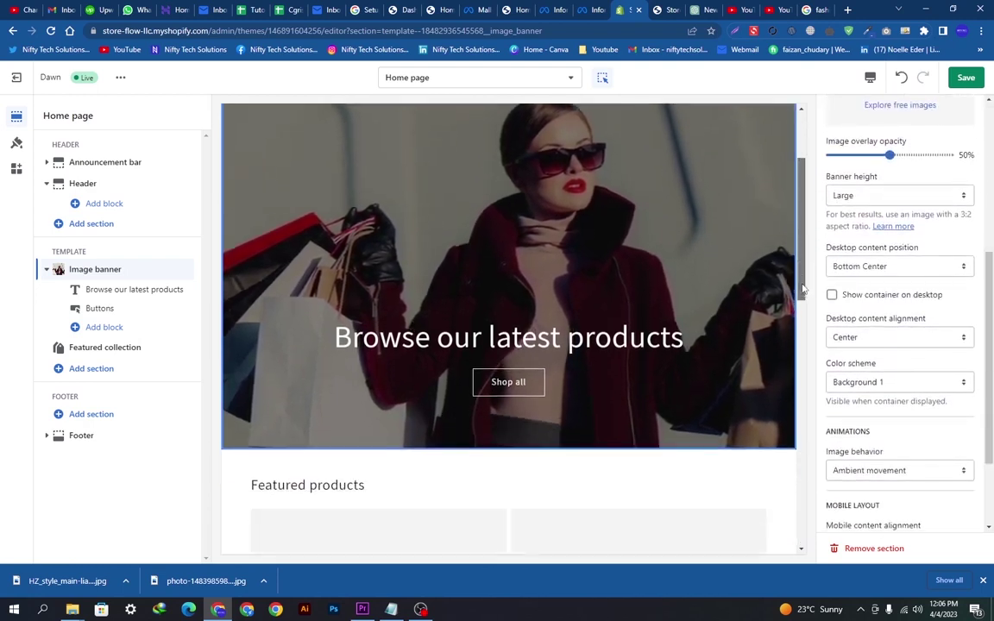
left_click(117, 291)
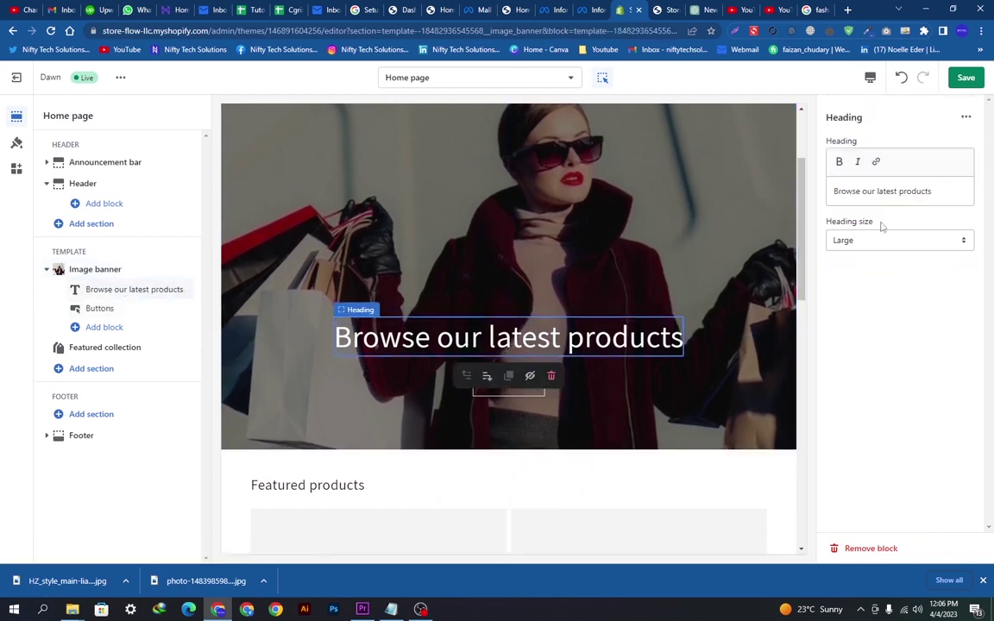
left_click(929, 194)
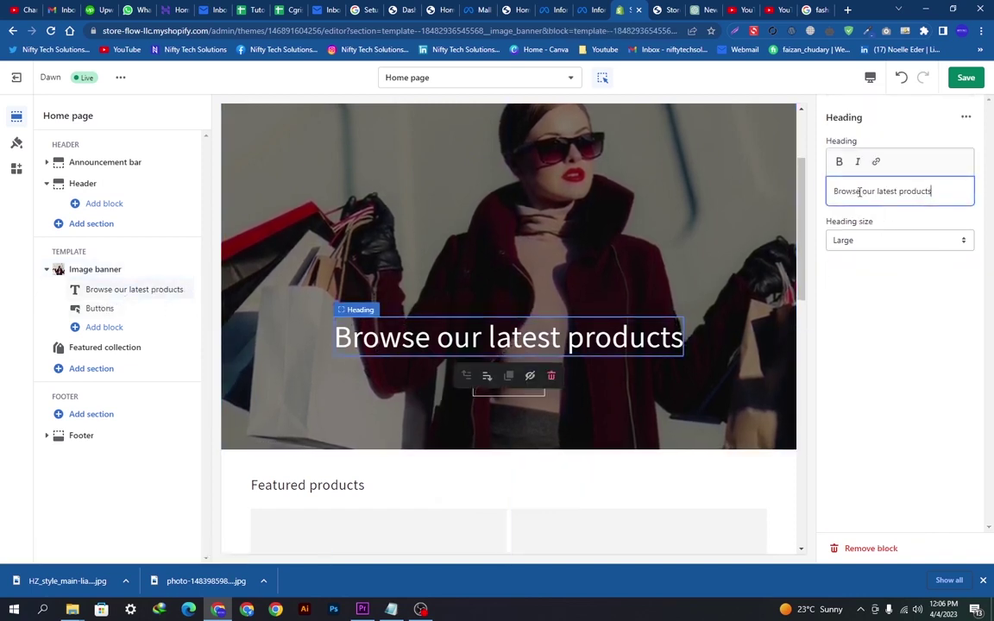
left_click(831, 191)
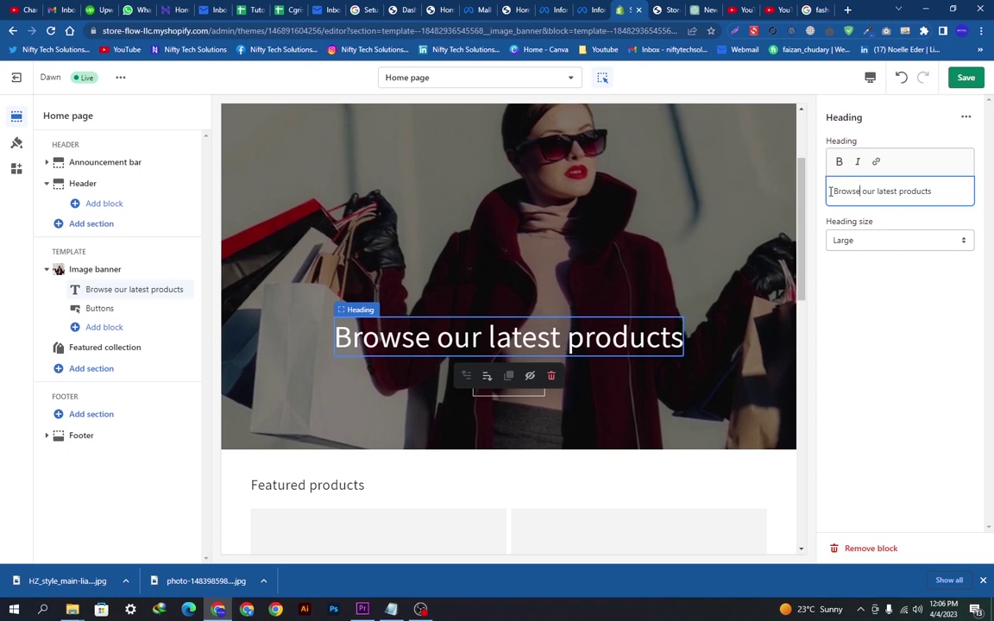
key("Right")
key("Right")
key("Right")
key("Right")
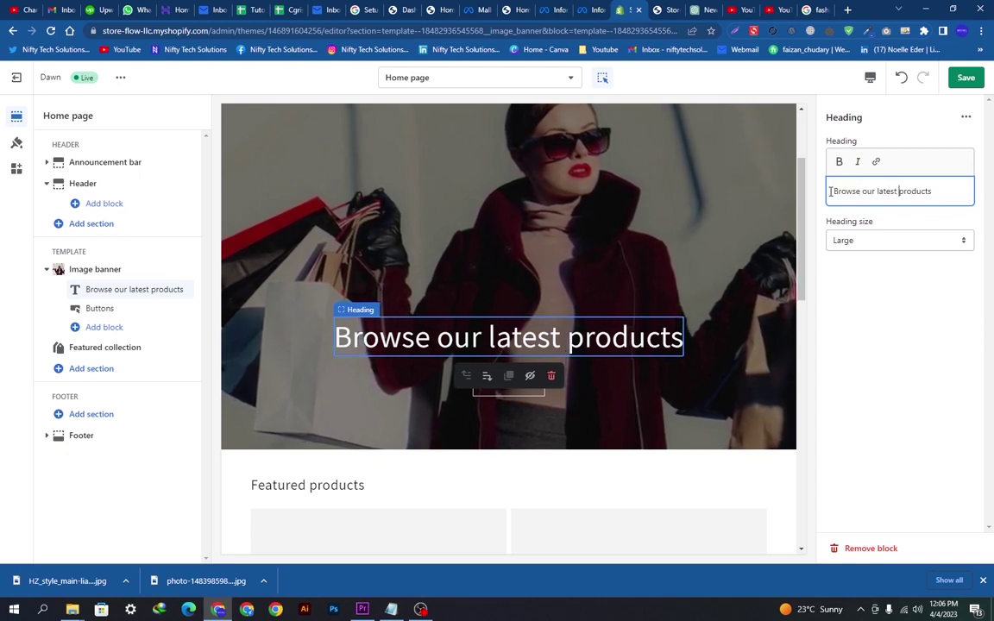
key("BackSpace")
key("BackSpace")
key("BackSpace")
key("BackSpace")
key("BackSpace")
key("BackSpace")
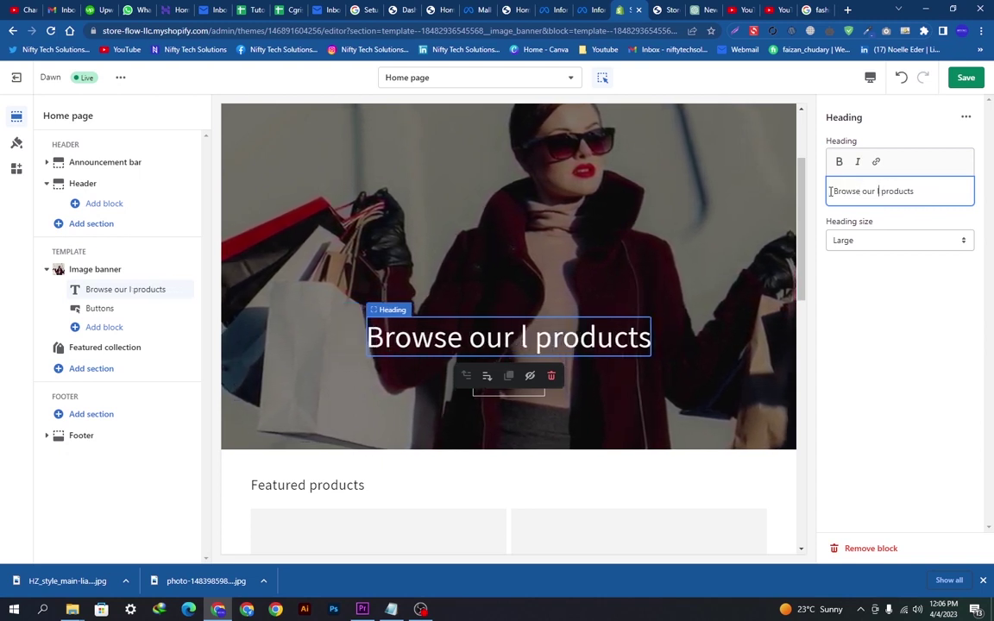
type("more")
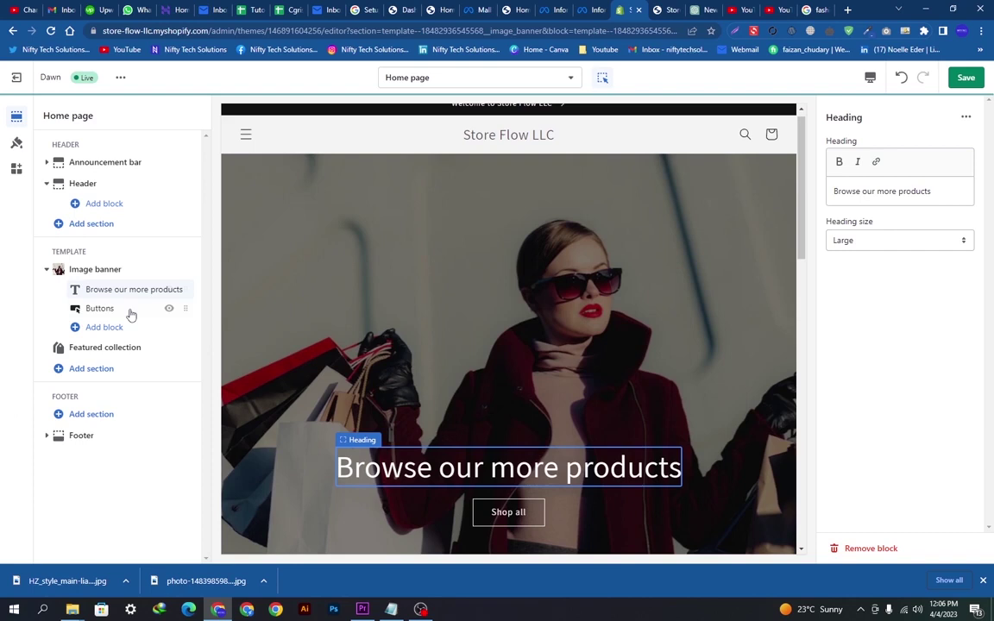
Set the image banner's first button label to "All Products"
left_click(126, 312)
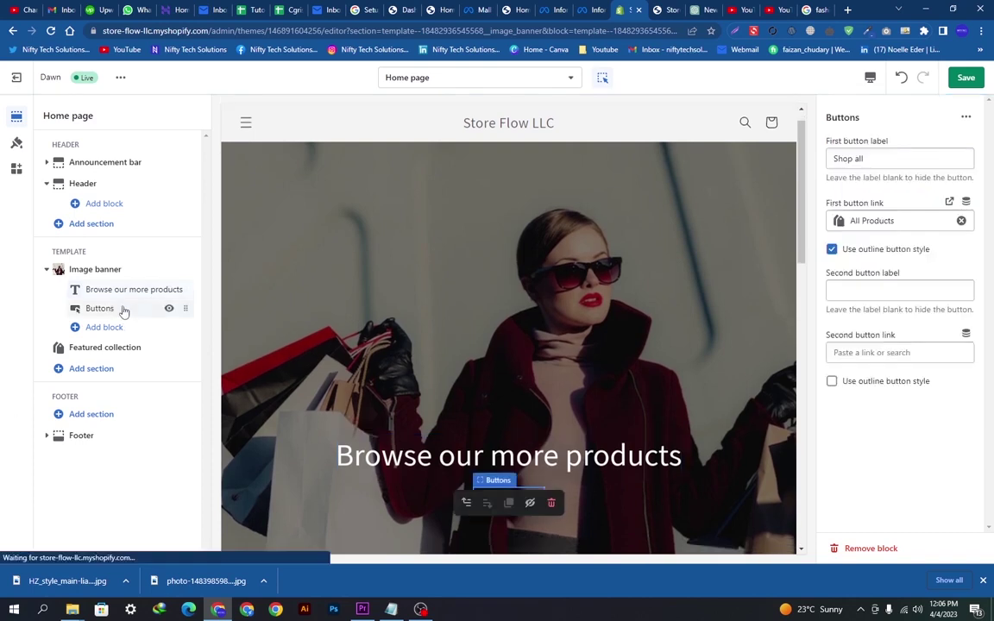
triple_click(866, 159)
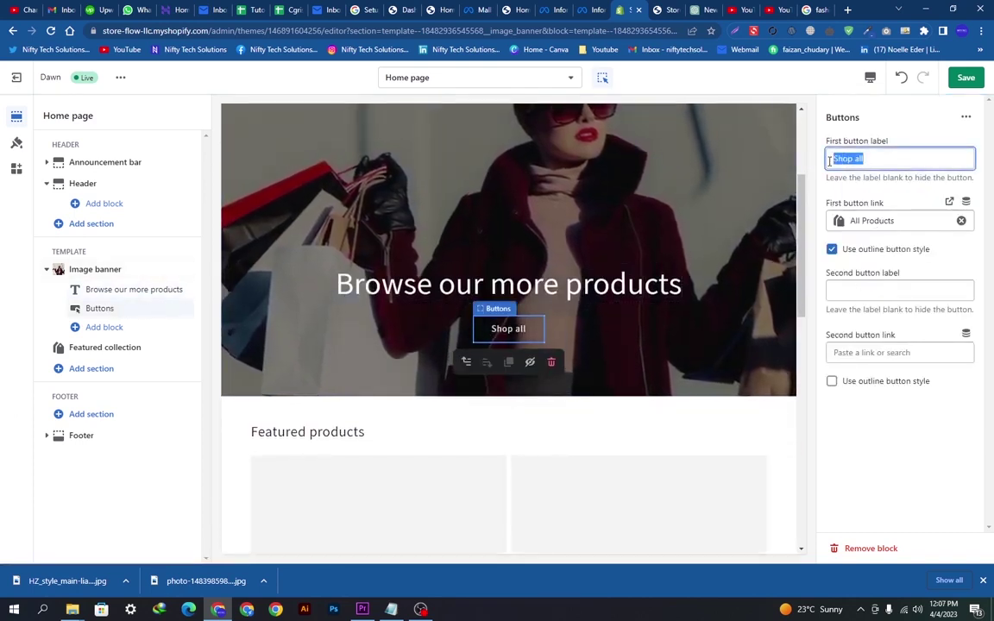
type("All")
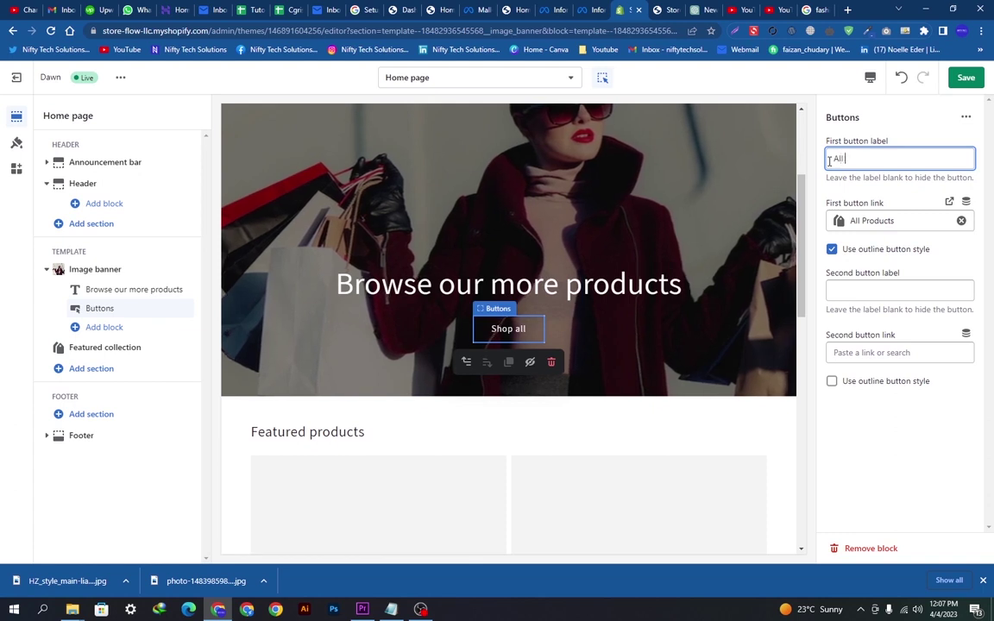
type(" P")
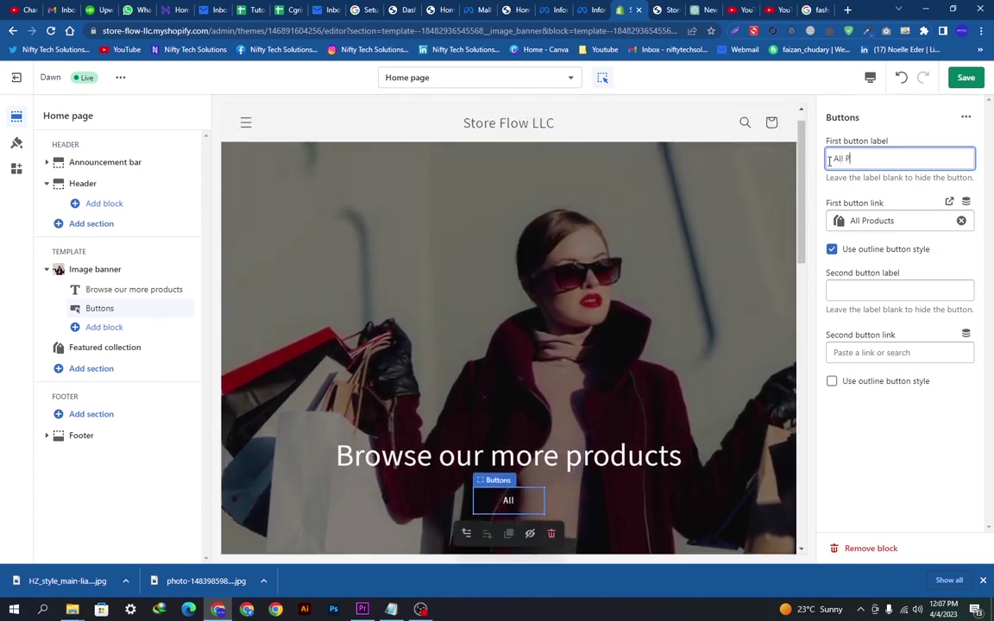
type("roducts")
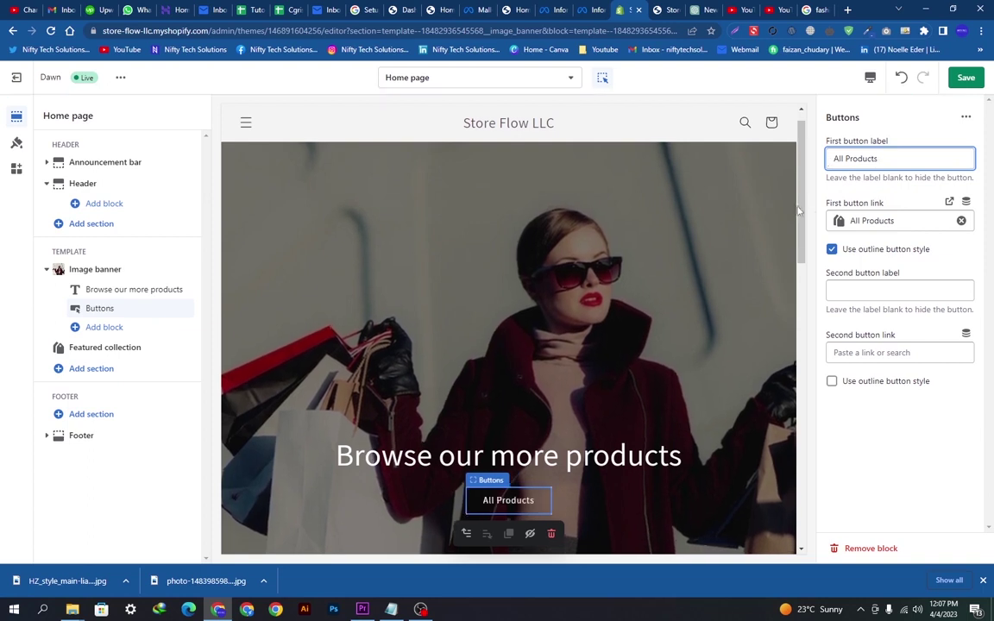
Set the image banner's second button link to # and save the theme changes
left_click(873, 352)
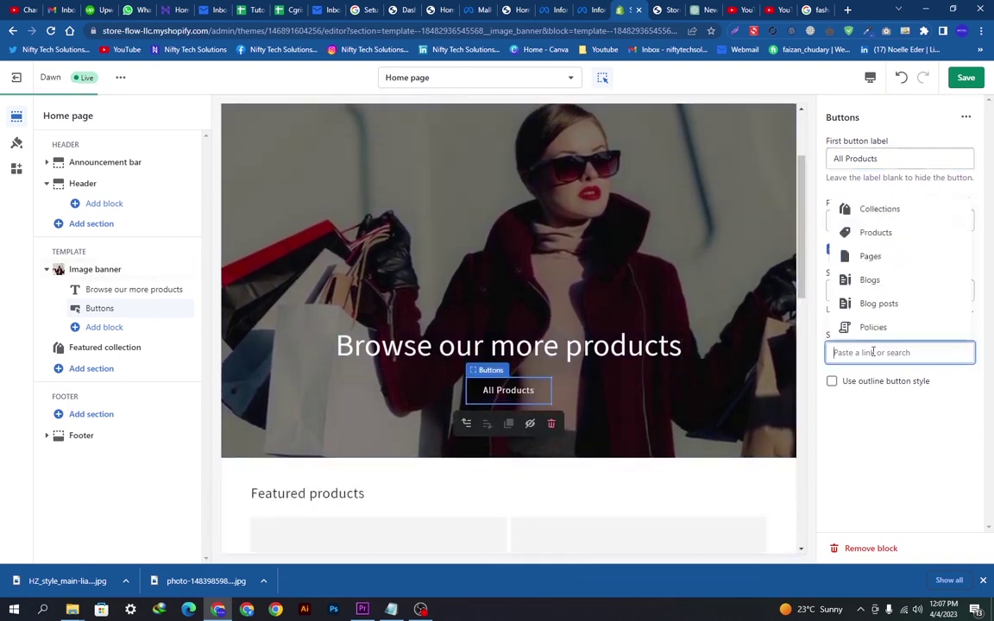
type("#")
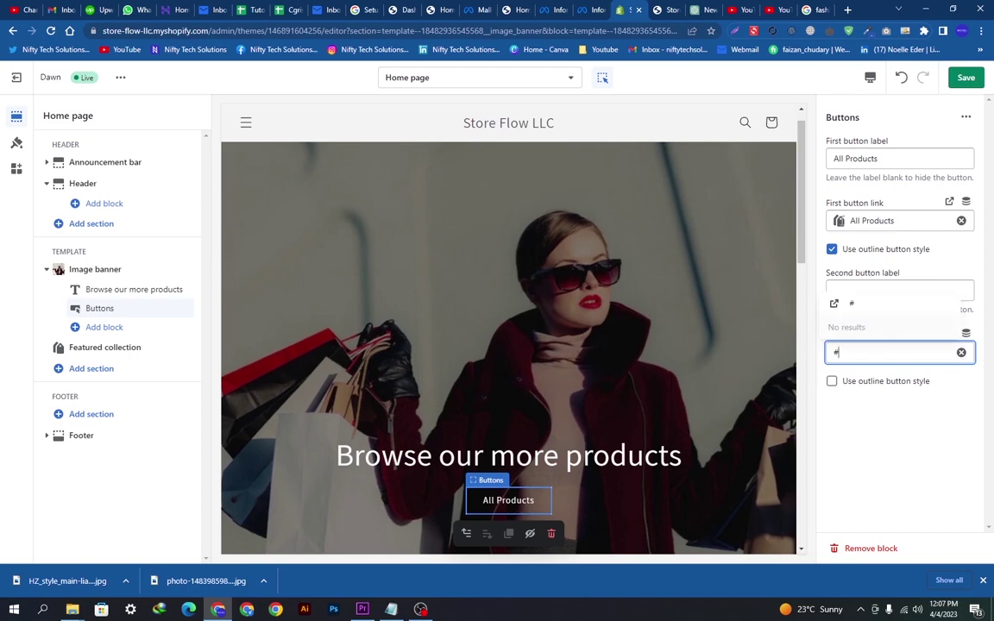
left_click(965, 78)
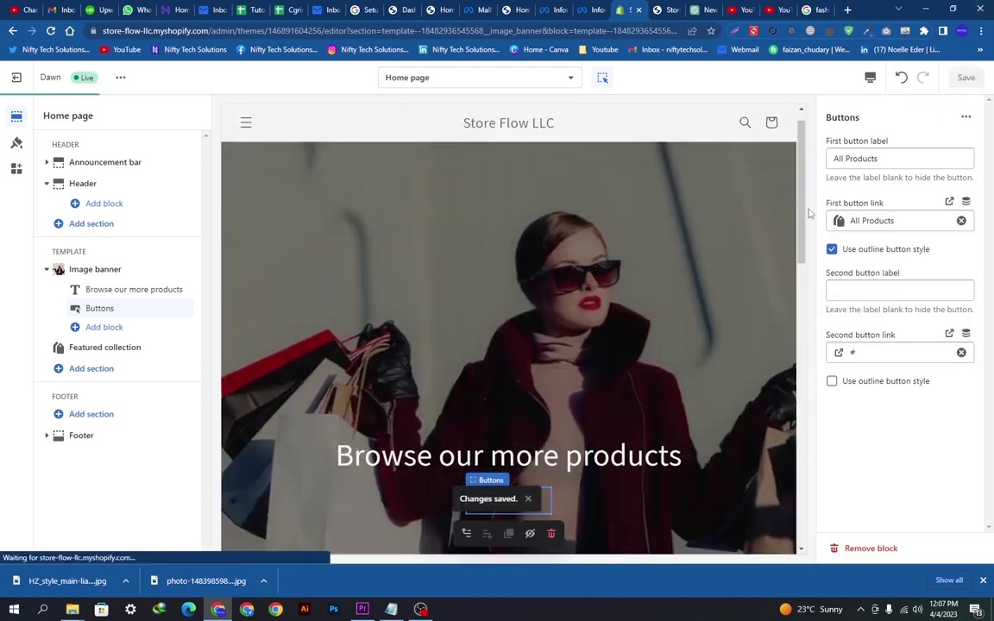
Review the published home page on the live store from the banner down to the footer, and return to the theme editor
left_click(659, 9)
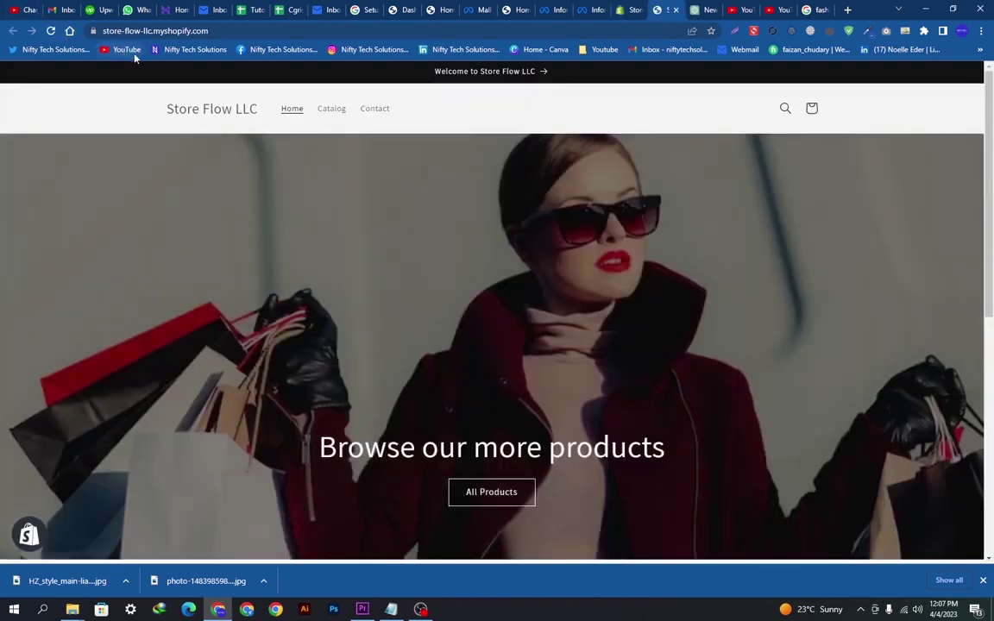
scroll(875, 330, "down", 1)
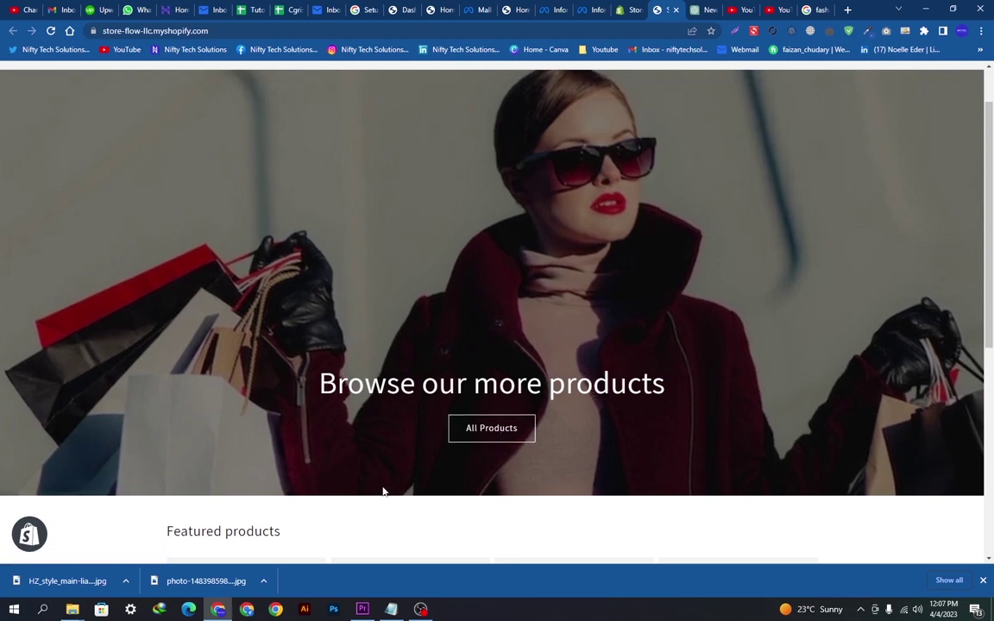
scroll(386, 490, "down", 5)
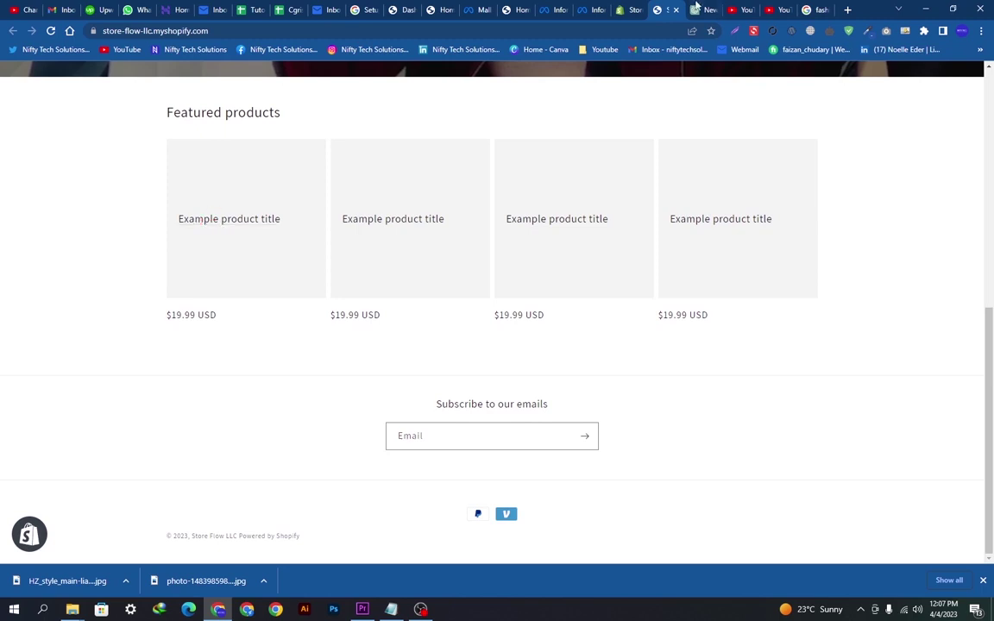
left_click(628, 10)
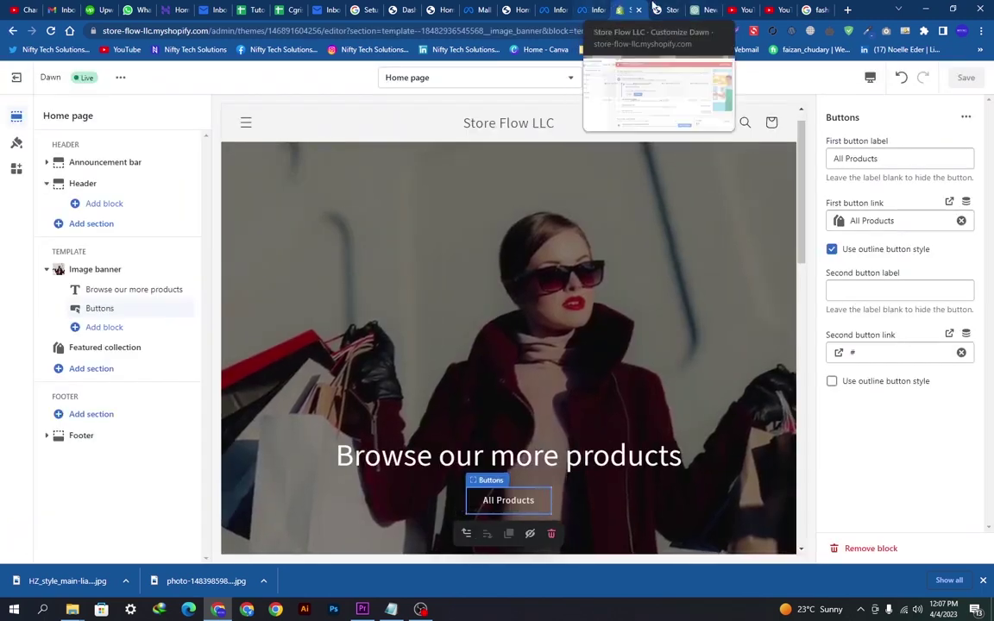
left_click(658, 10)
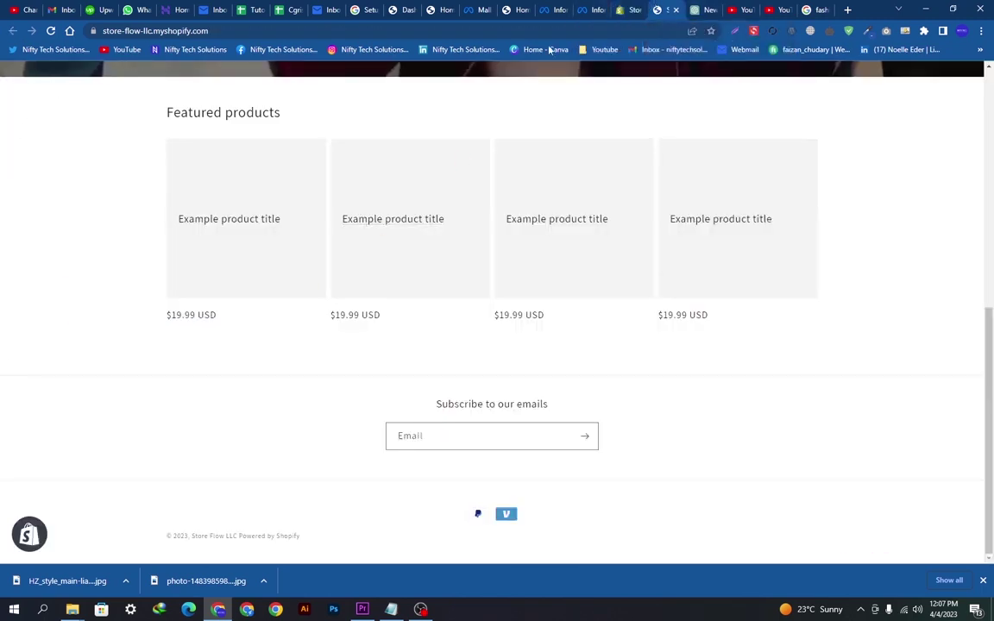
left_click(628, 10)
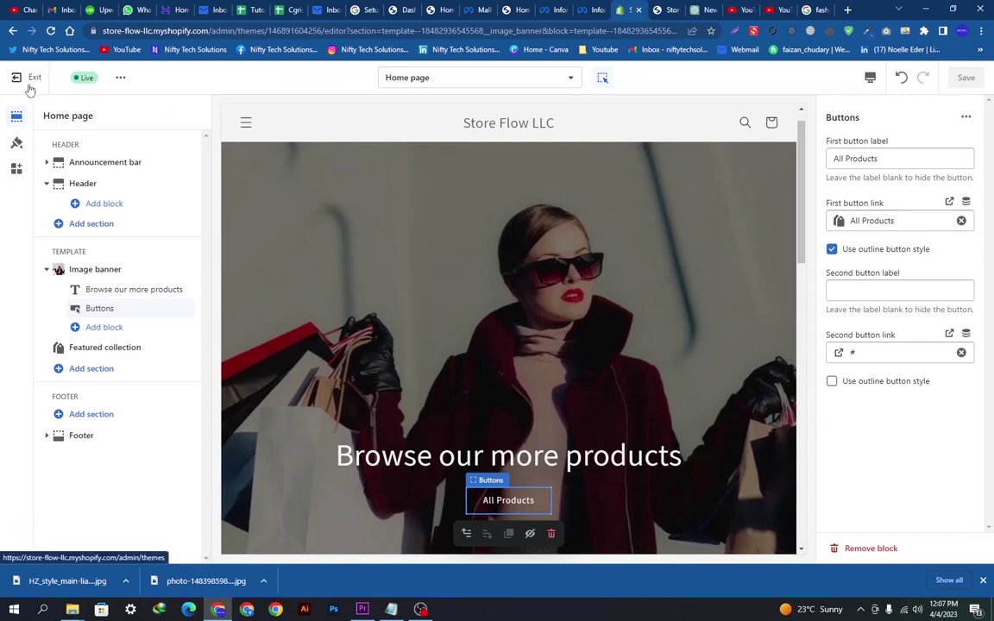
Exit the theme editor and look over the blank Add product form, including its description and pricing fields, without entering a product
left_click(32, 79)
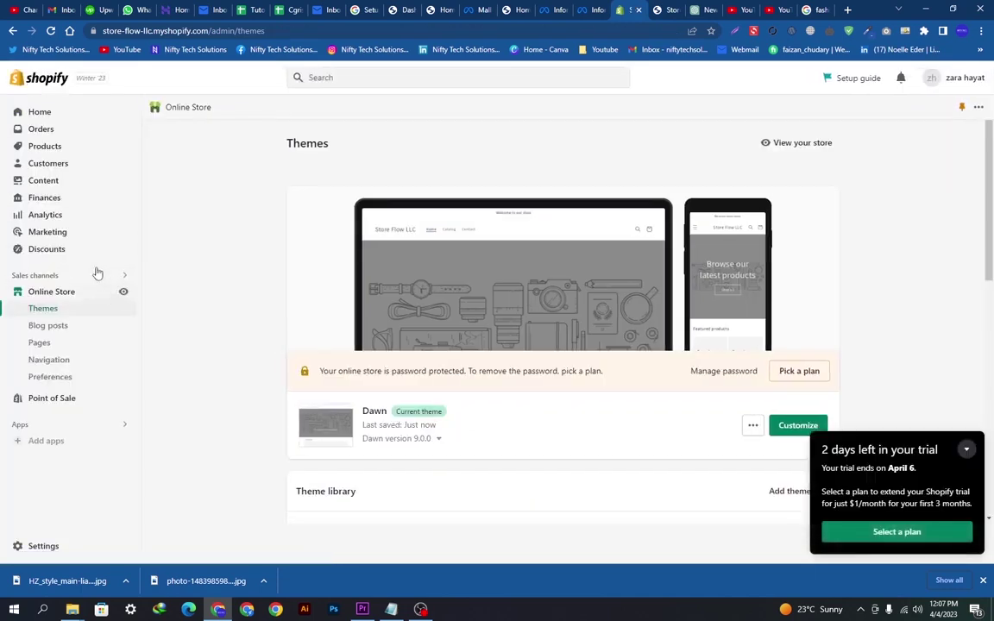
left_click(48, 147)
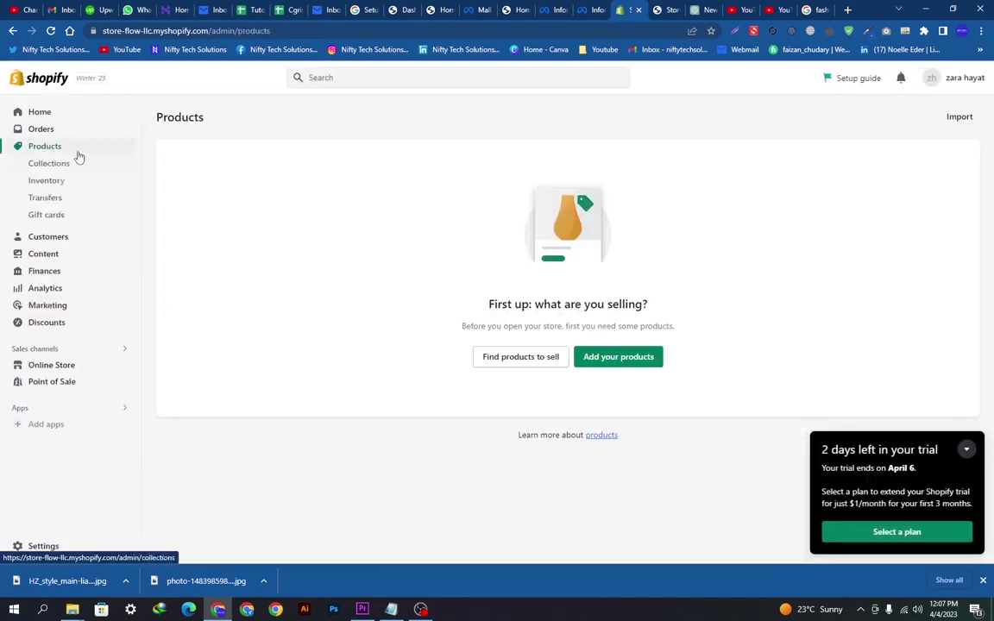
left_click(603, 363)
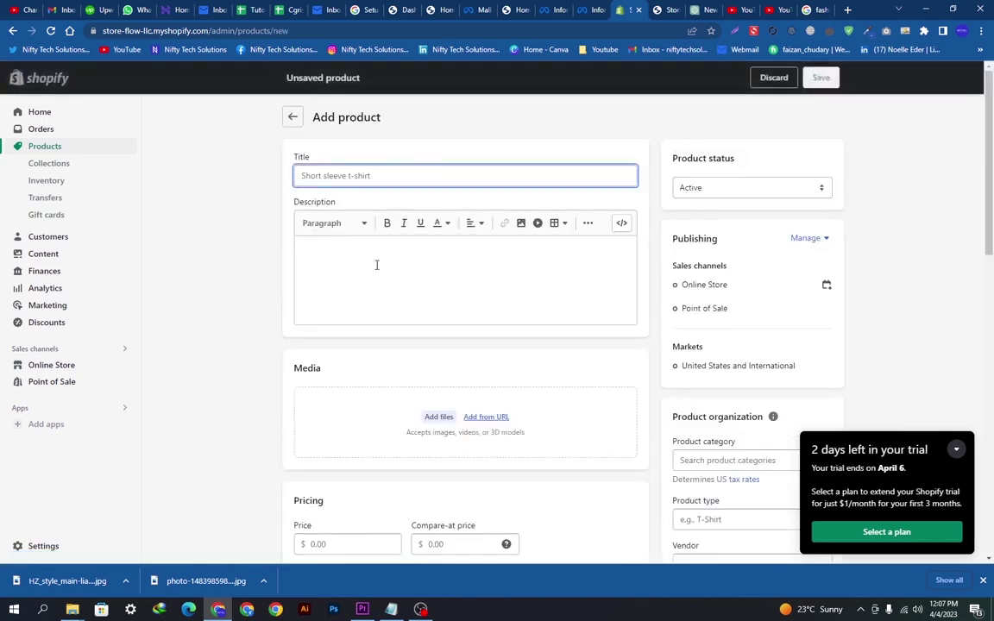
left_click(377, 266)
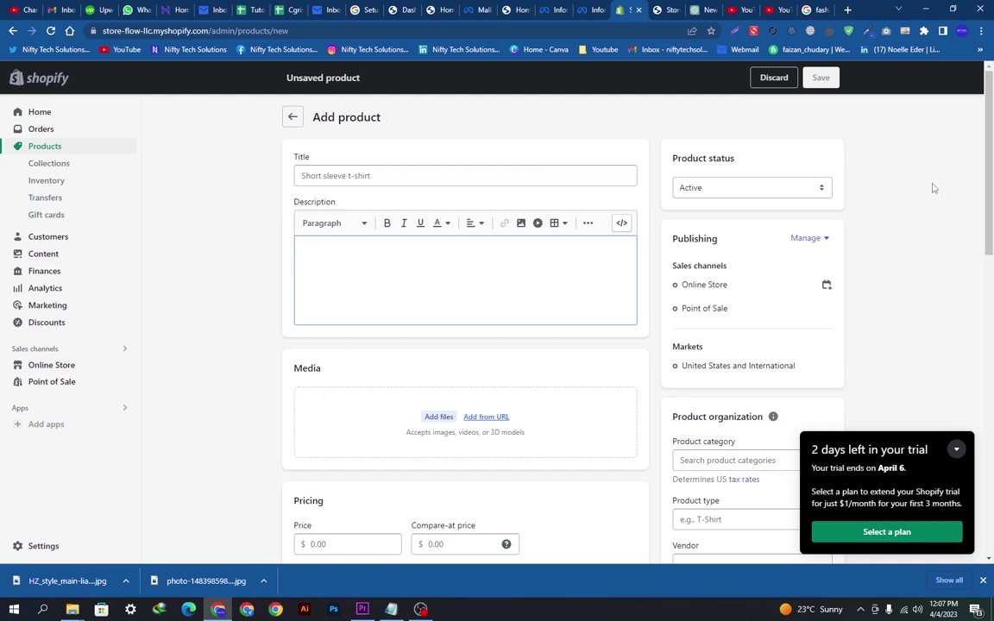
scroll(723, 323, "down", 2)
left_click(344, 435)
scroll(732, 334, "up", 2)
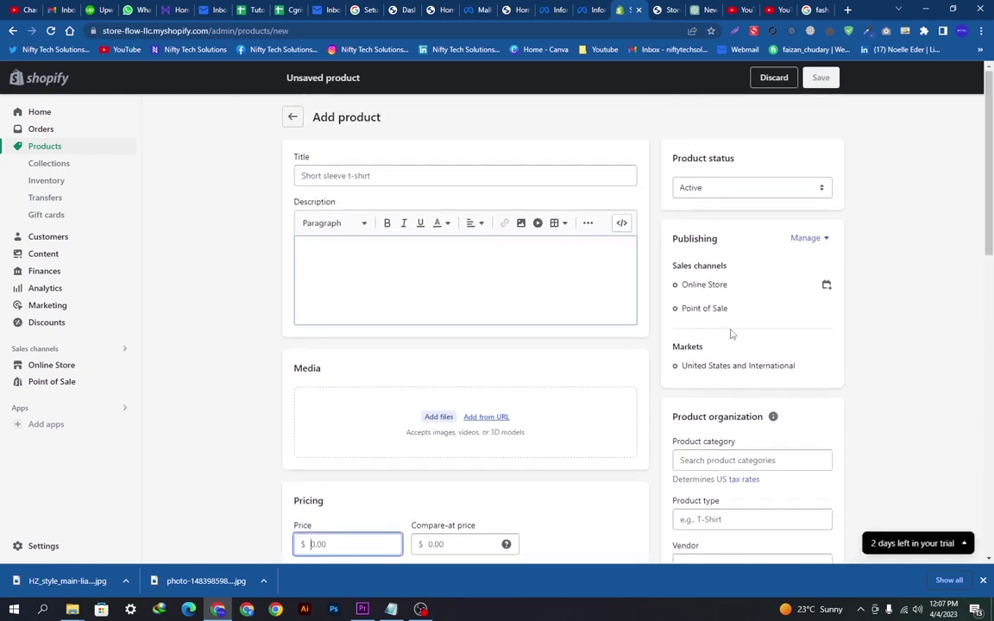
left_click(821, 77)
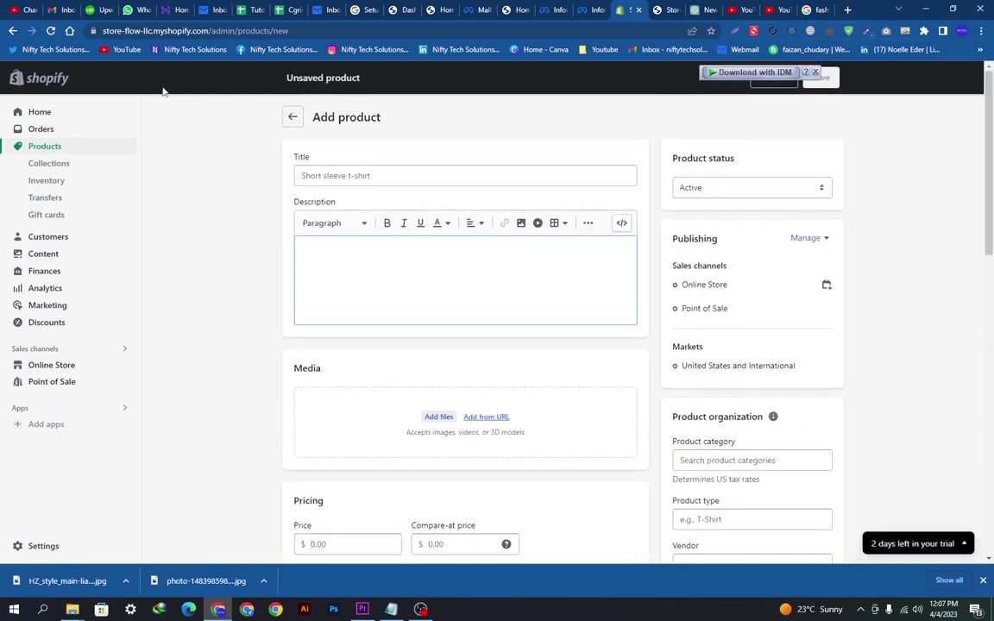
left_click(43, 113)
Reopen the home page for editing from the live store and add an Image banner section below the Featured collection
left_click(664, 10)
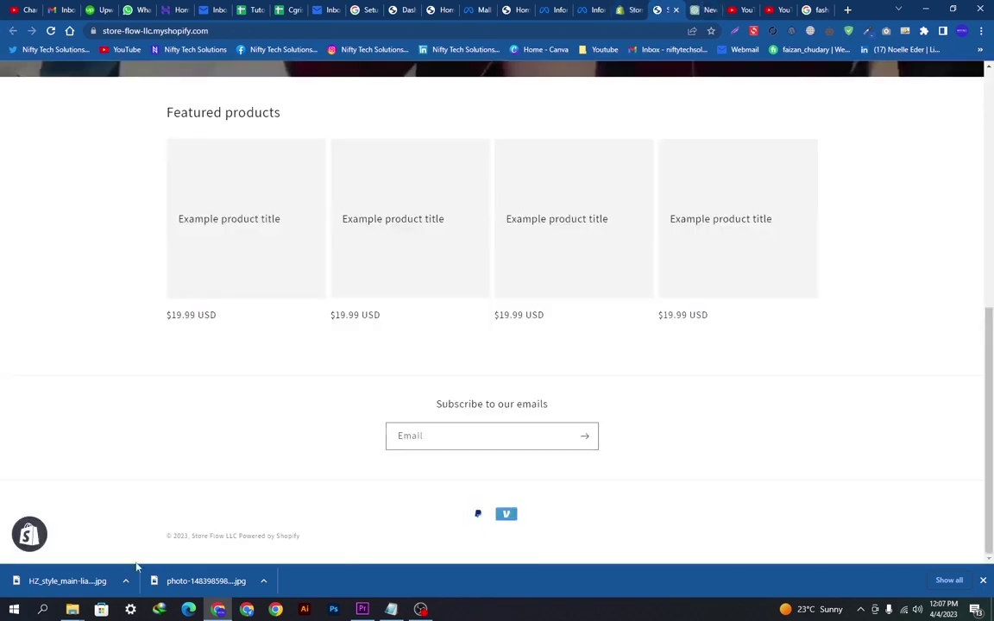
left_click(30, 537)
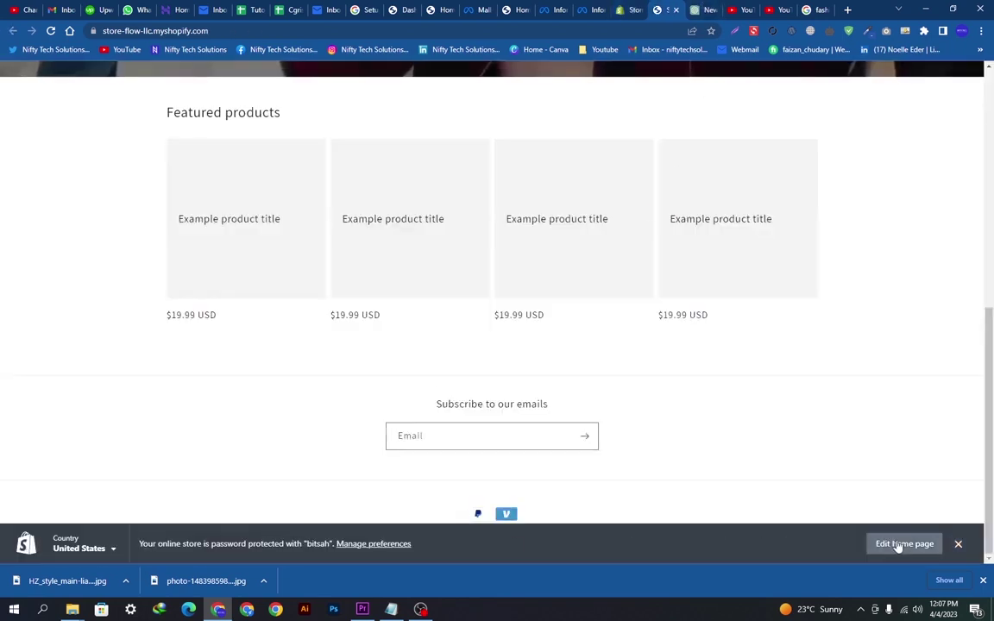
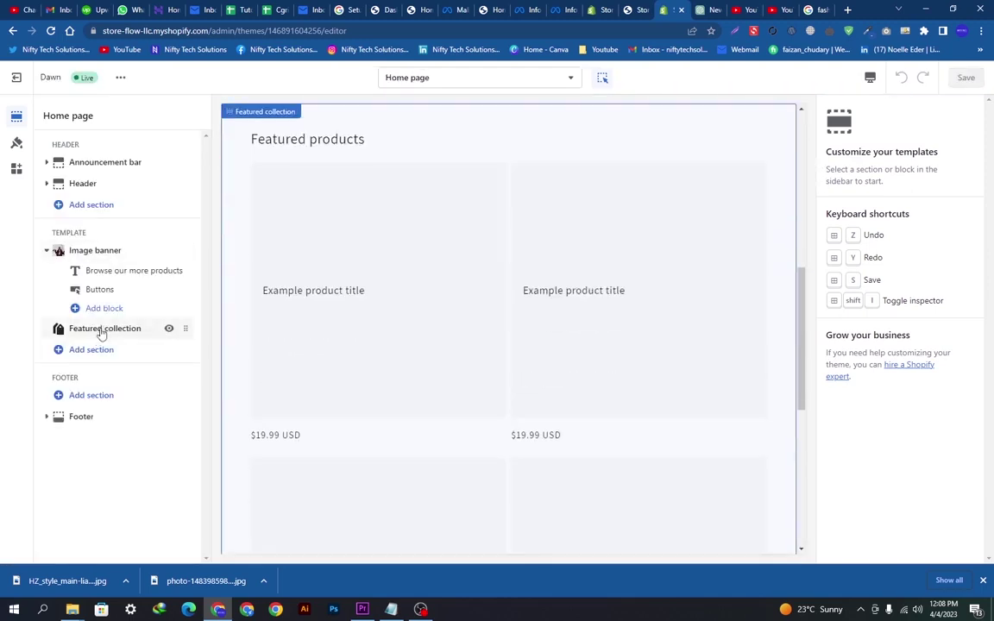
left_click(94, 357)
scroll(281, 353, "down", 2)
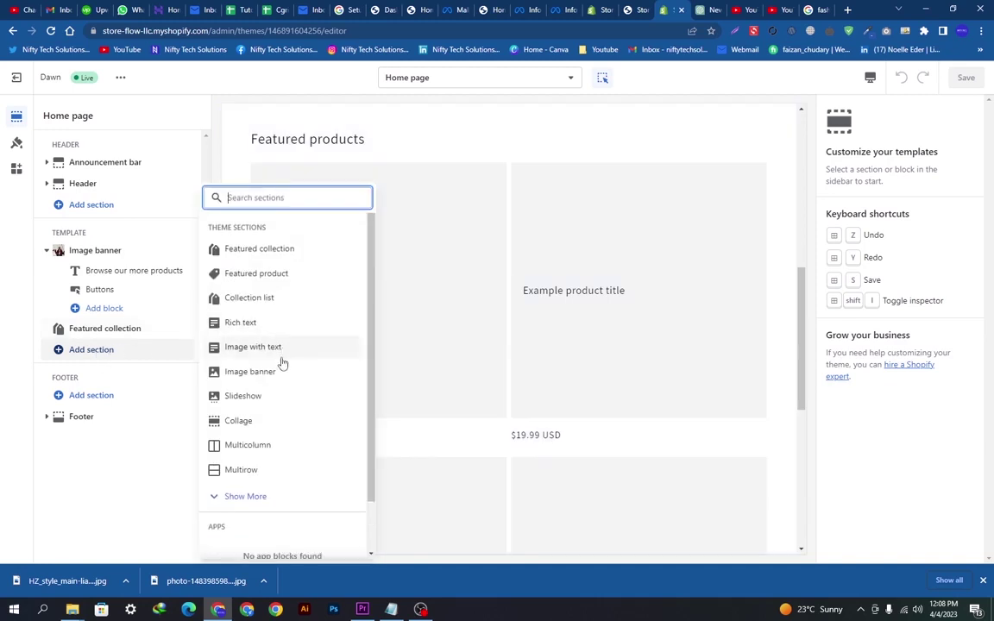
left_click(277, 315)
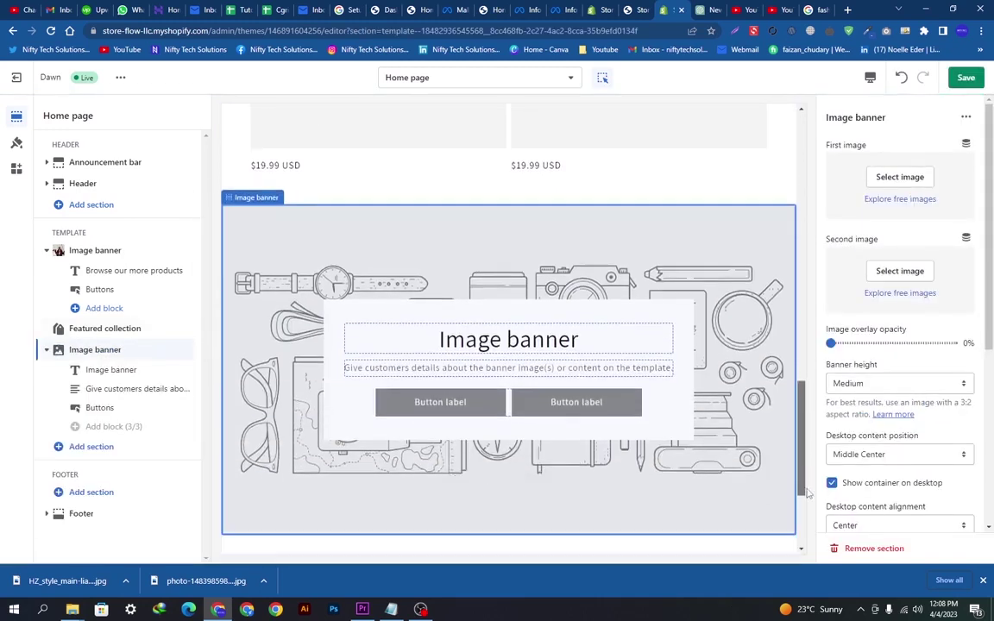
Inspect the heading block of the new image banner below the Featured collection, and return to the banner's section settings
left_click(110, 372)
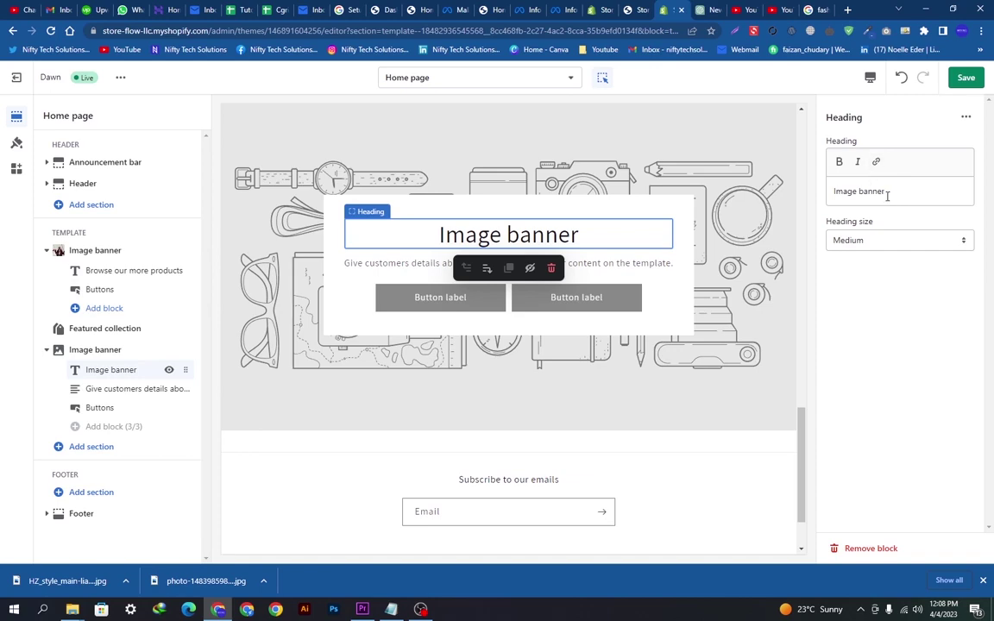
left_click_drag(887, 193, 810, 190)
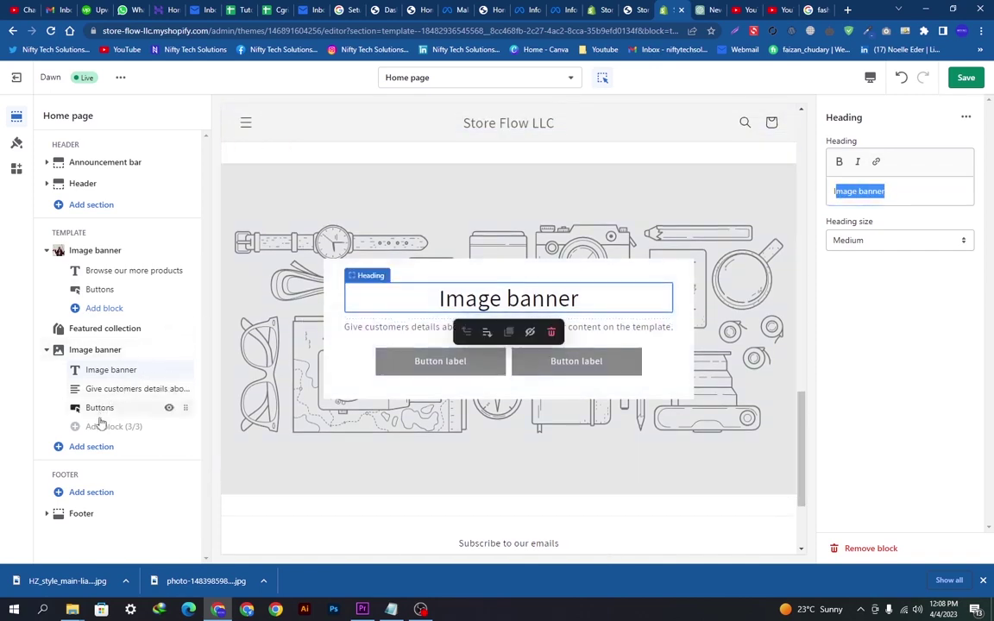
left_click(97, 350)
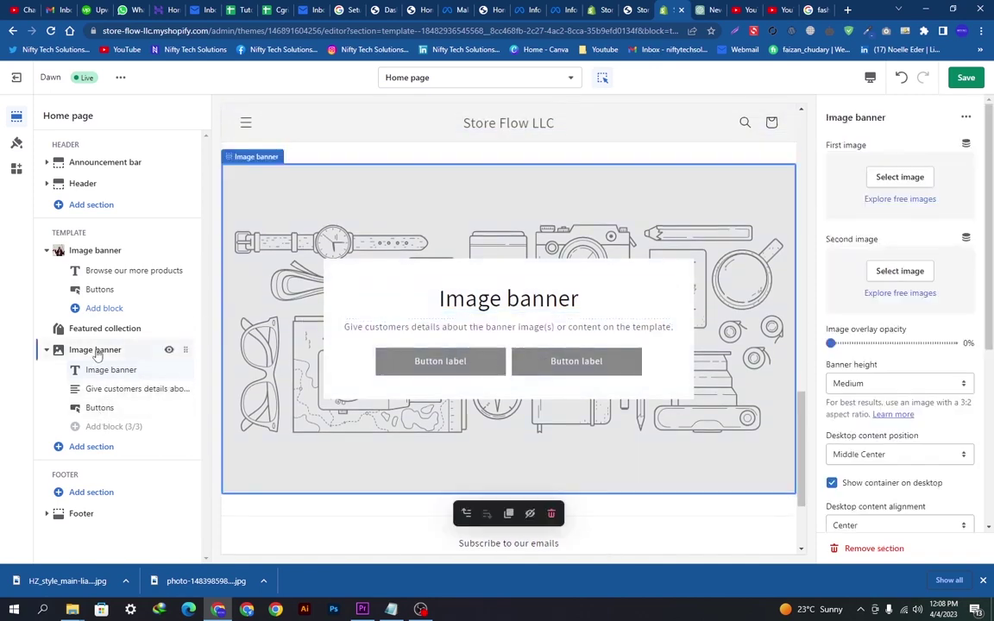
Set the first image of the image banner below the Featured collection to the existing HZ_style_main-liamtra-fashion file
left_click(900, 177)
left_click(245, 319)
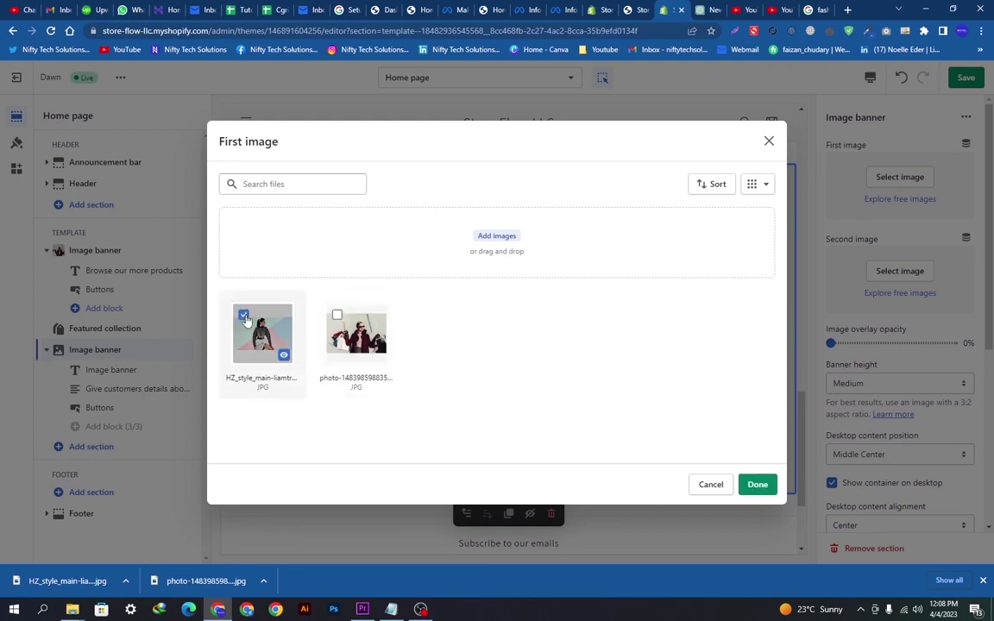
left_click(752, 483)
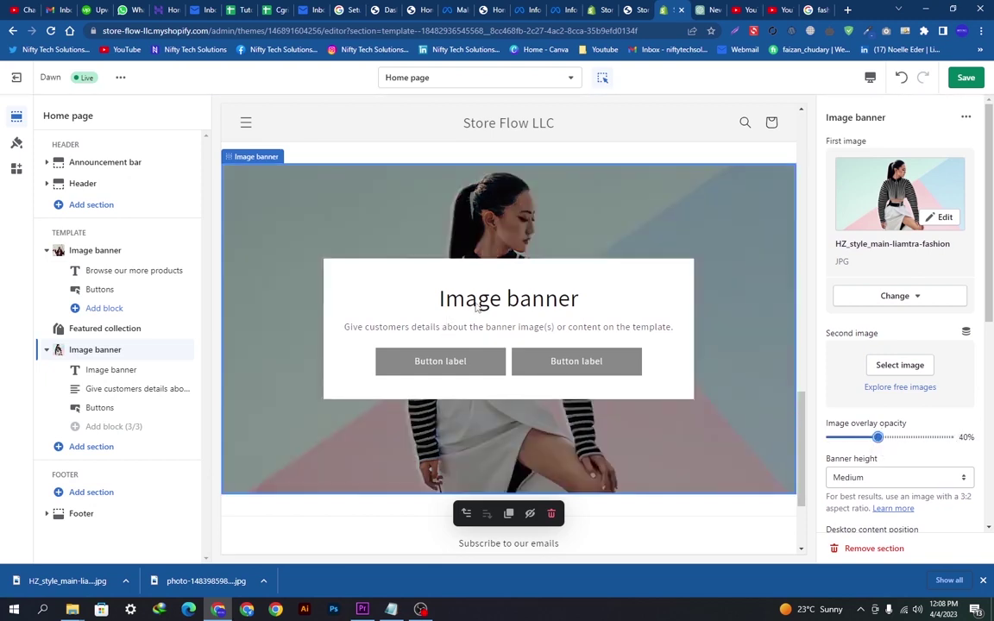
Change the heading of the image banner below the Featured collection to "Best Seller Product"
left_click(110, 370)
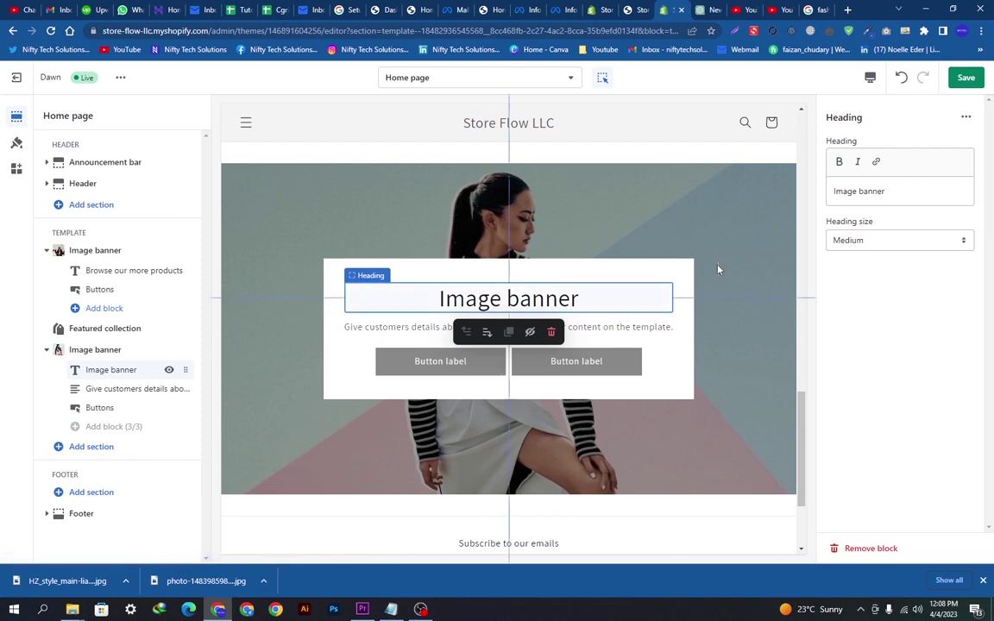
left_click_drag(893, 193, 827, 194)
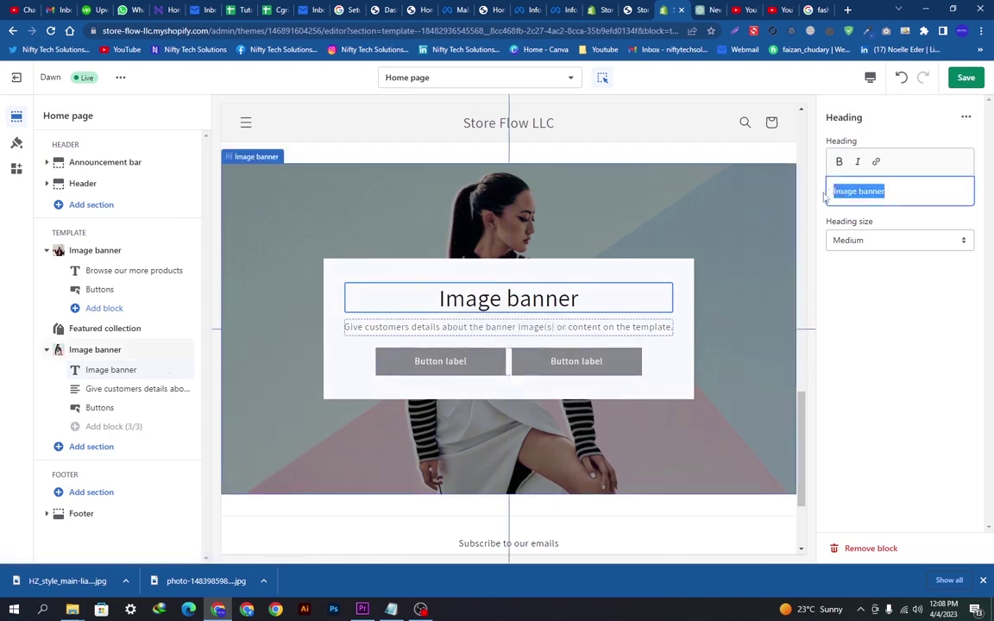
type("B")
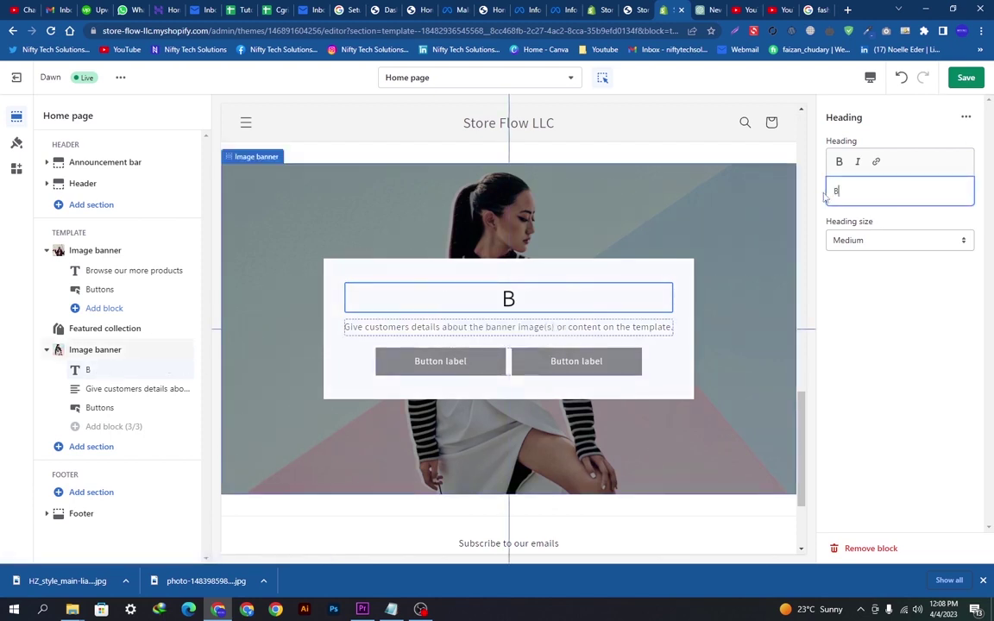
type("est Seller")
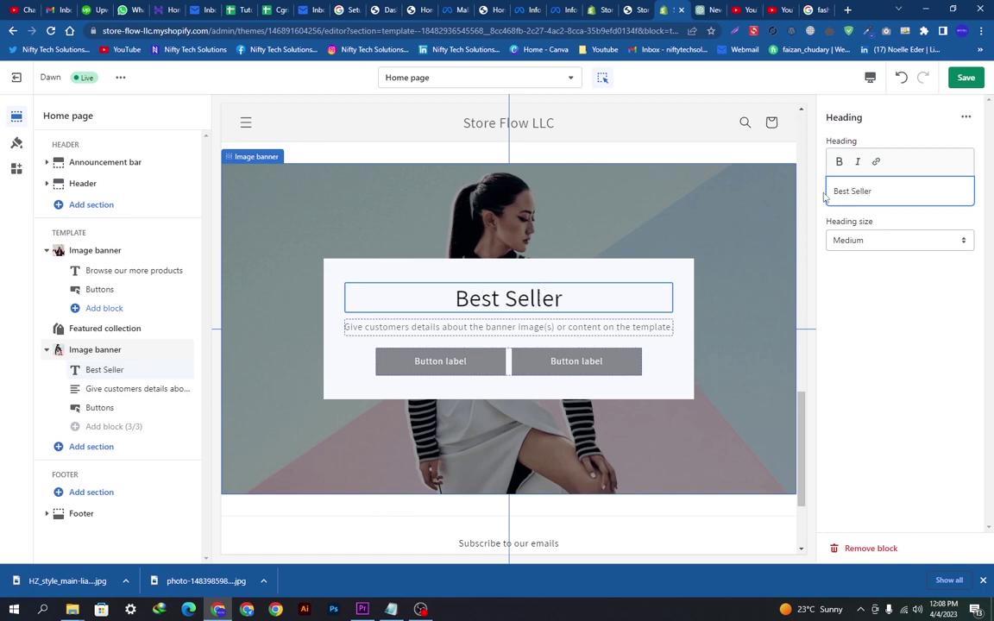
type(" Produ")
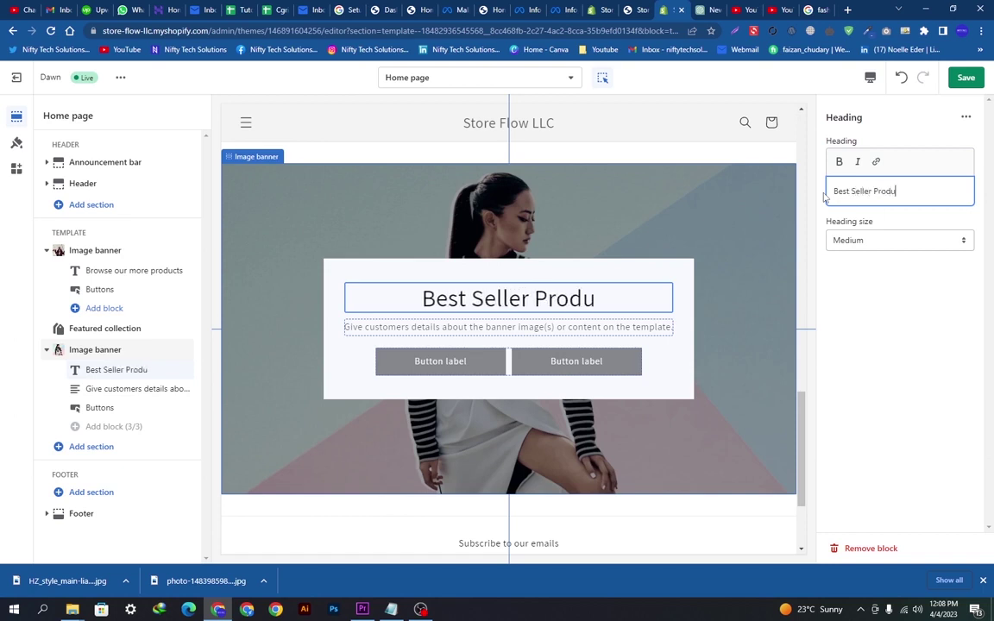
type("ct")
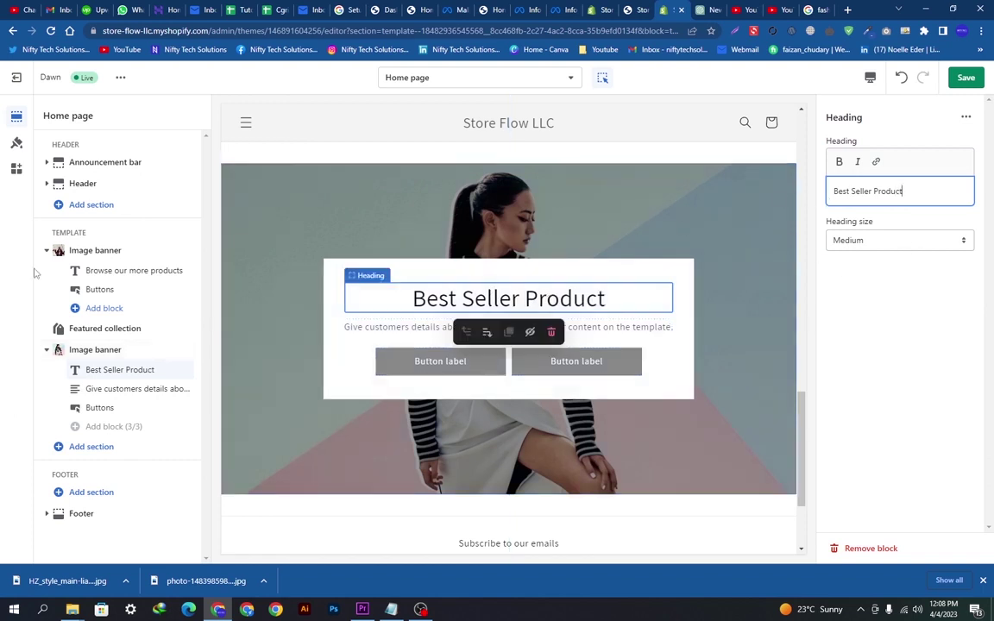
Open the description text of the Best Seller Product banner for editing
left_click(104, 389)
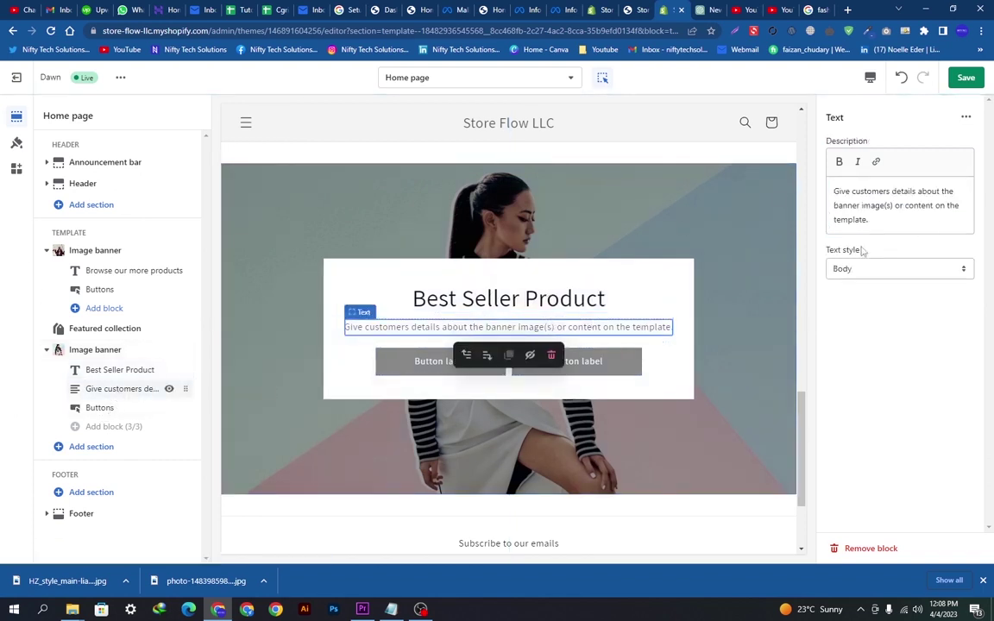
triple_click(907, 219)
left_click(885, 224)
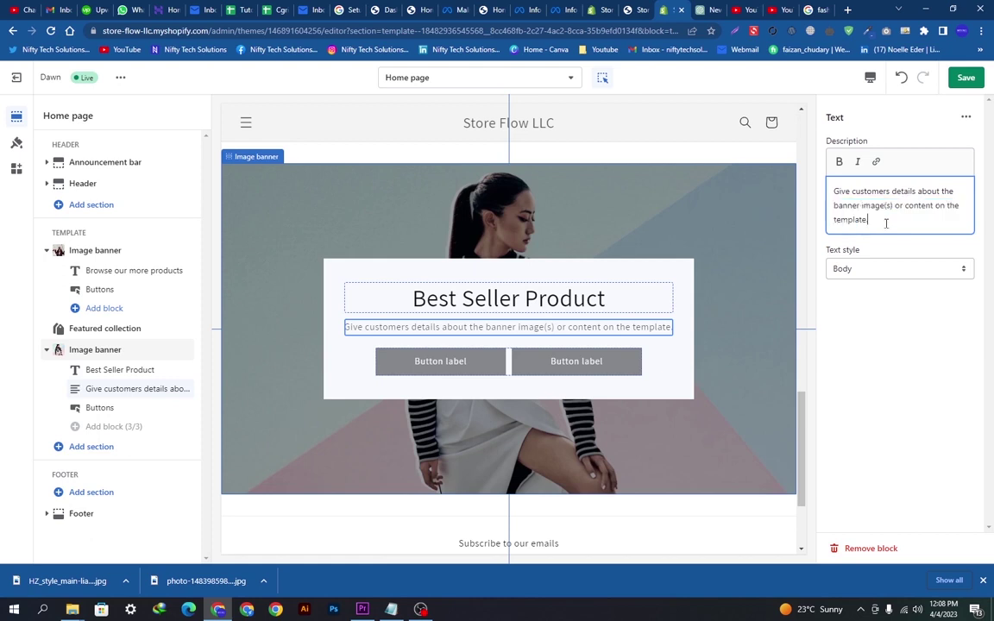
Label the Best Seller Product banner's first button "Shop Now" and its second button "Contact us"
left_click(131, 407)
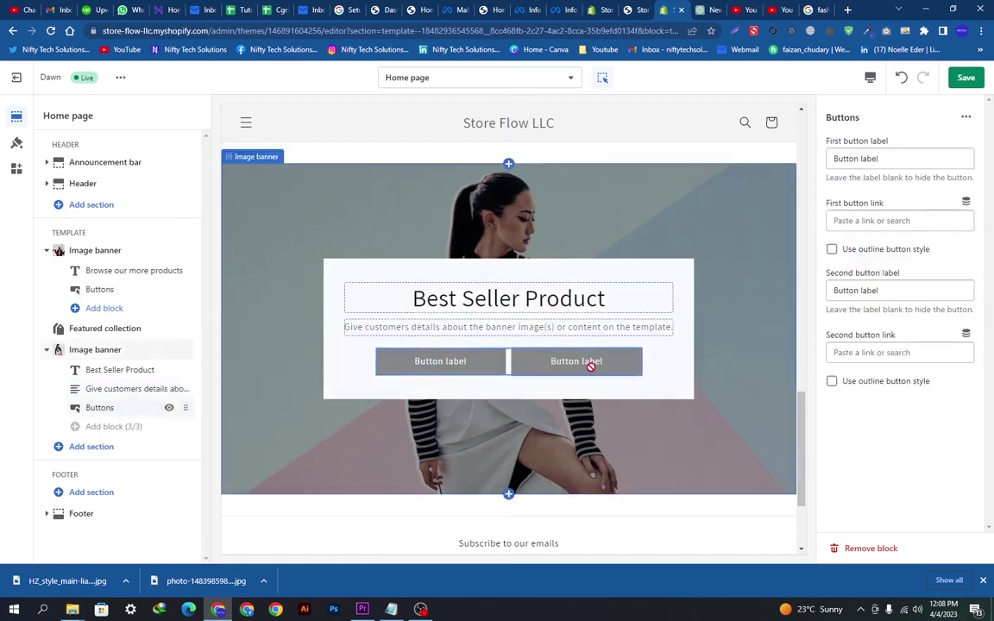
left_click_drag(889, 159, 738, 150)
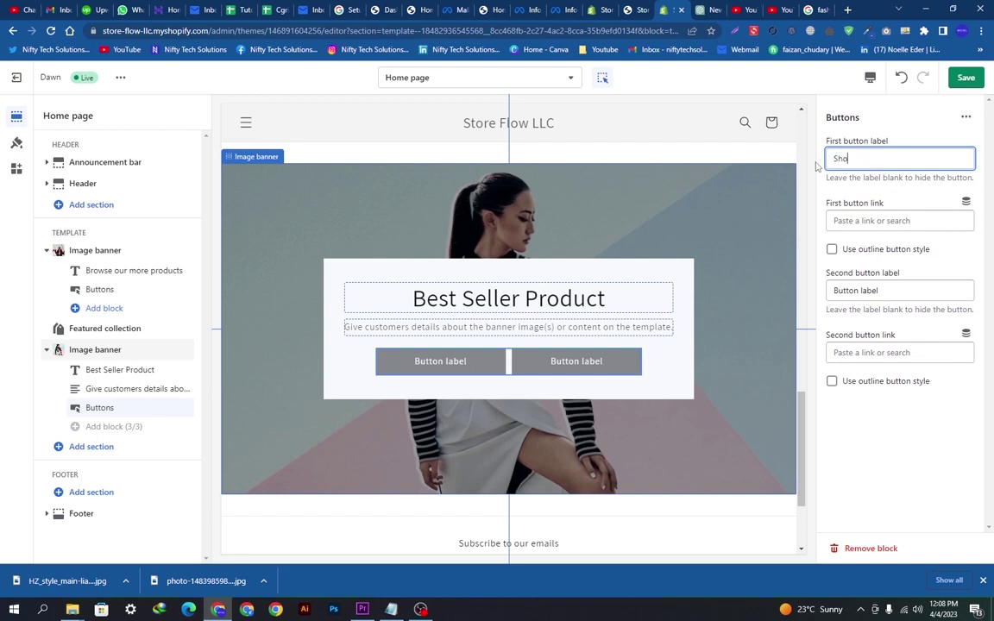
type("Shop Now")
left_click_drag(884, 291, 818, 293)
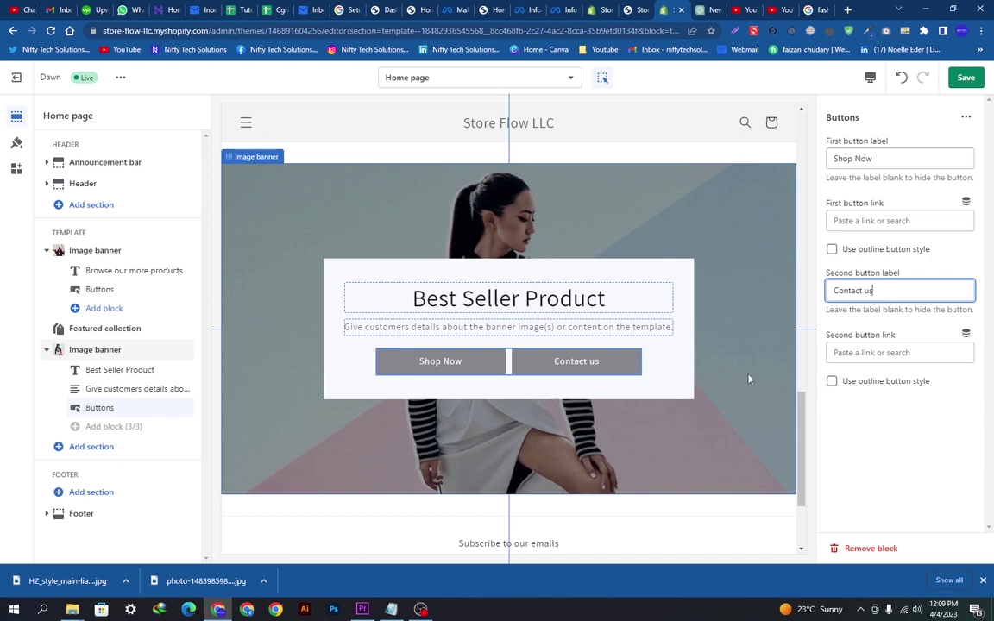
Add a Multicolumn section below the Best Seller Product banner and look over its columns in the preview
scroll(391, 453, "down", 2)
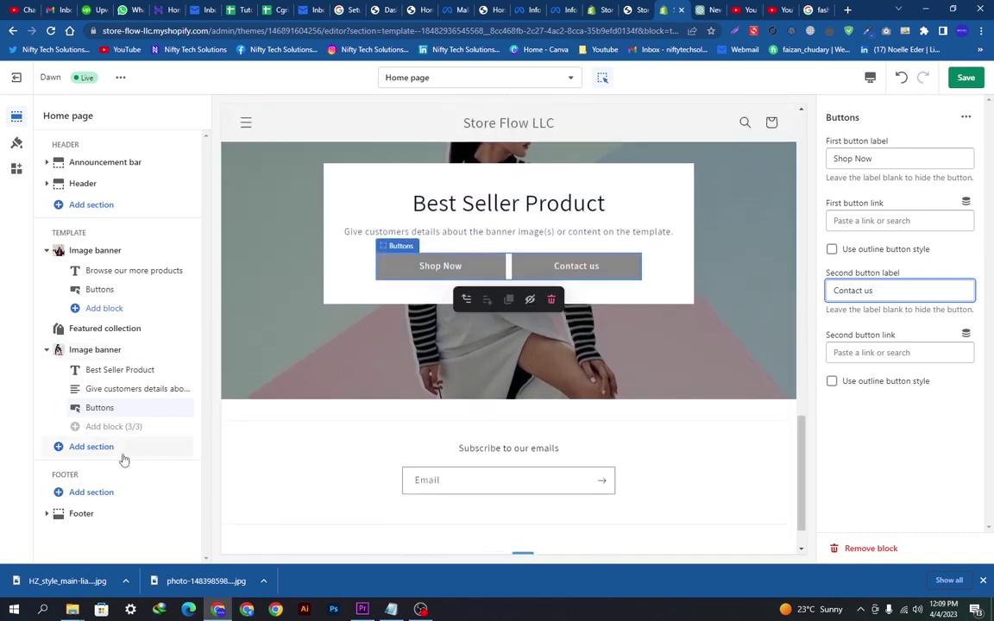
left_click(87, 449)
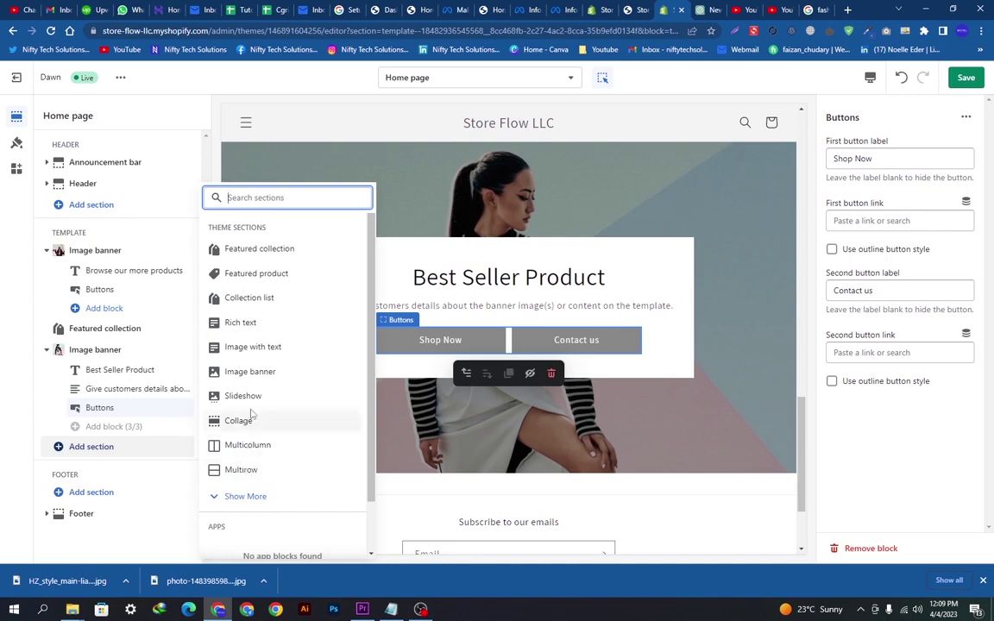
key("Escape")
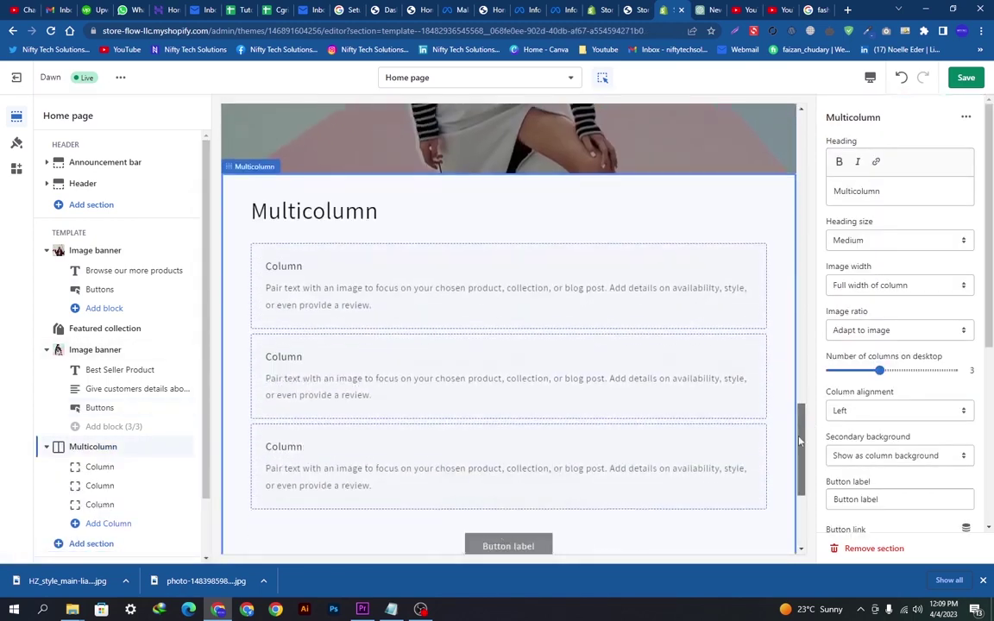
scroll(801, 435, "down", 3)
scroll(798, 427, "up", 5)
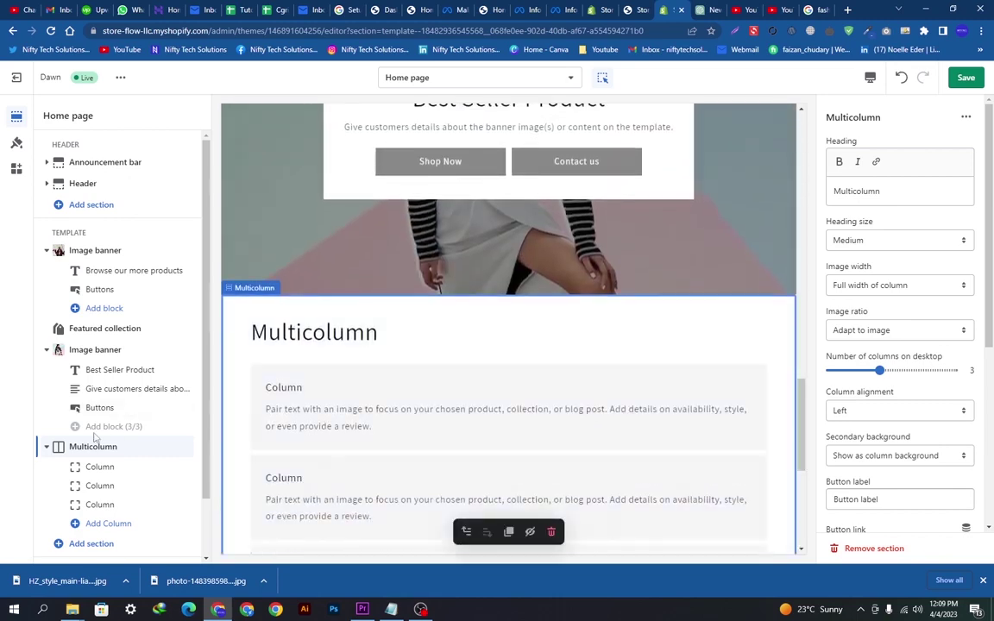
scroll(798, 402, "down", 3)
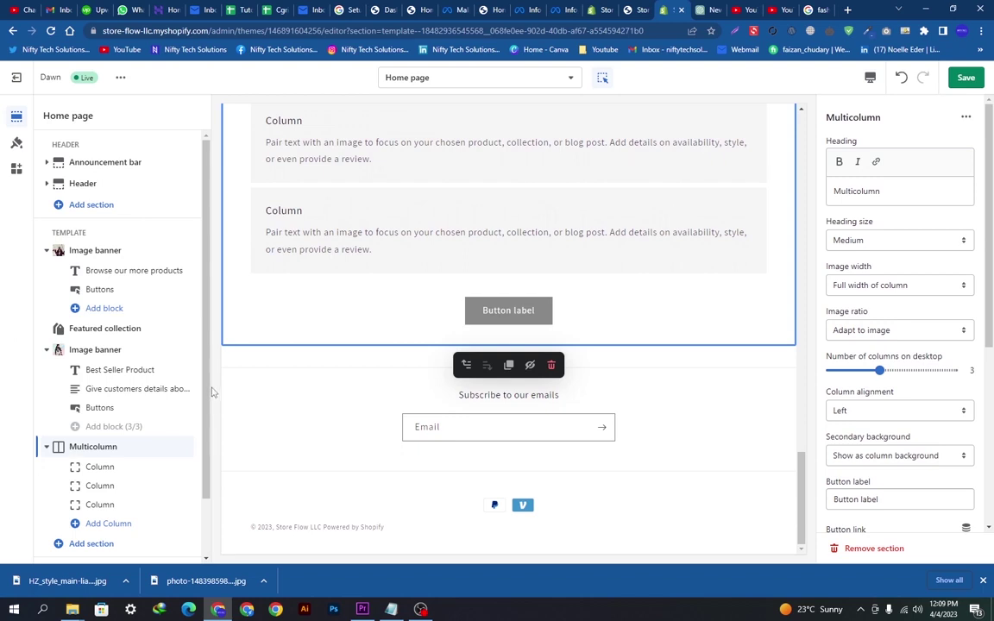
Browse the full list of theme sections and add a Video section below the Multicolumn section
left_click(80, 543)
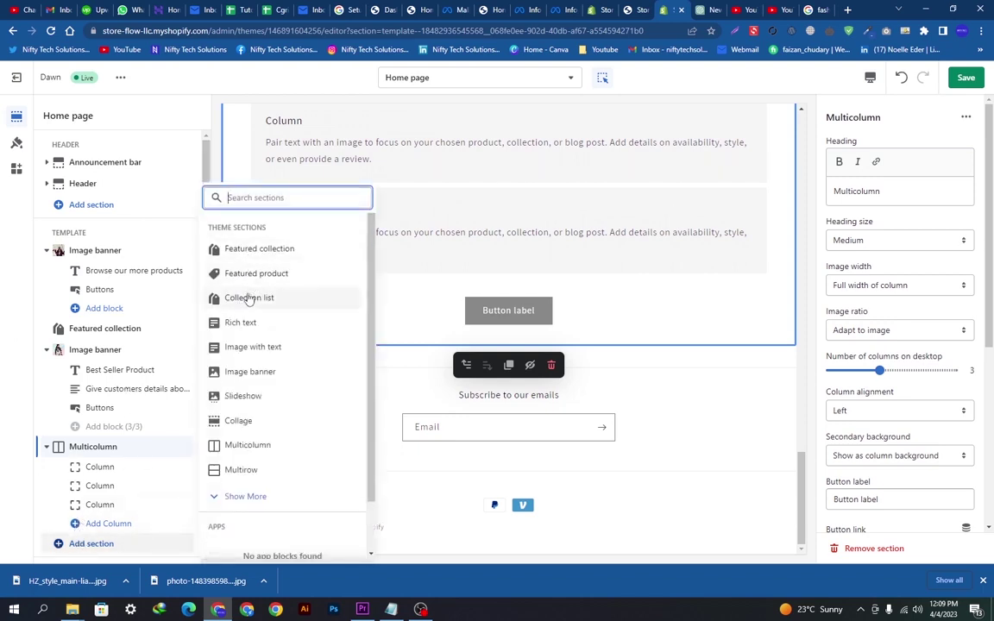
left_click_drag(226, 369, 266, 455)
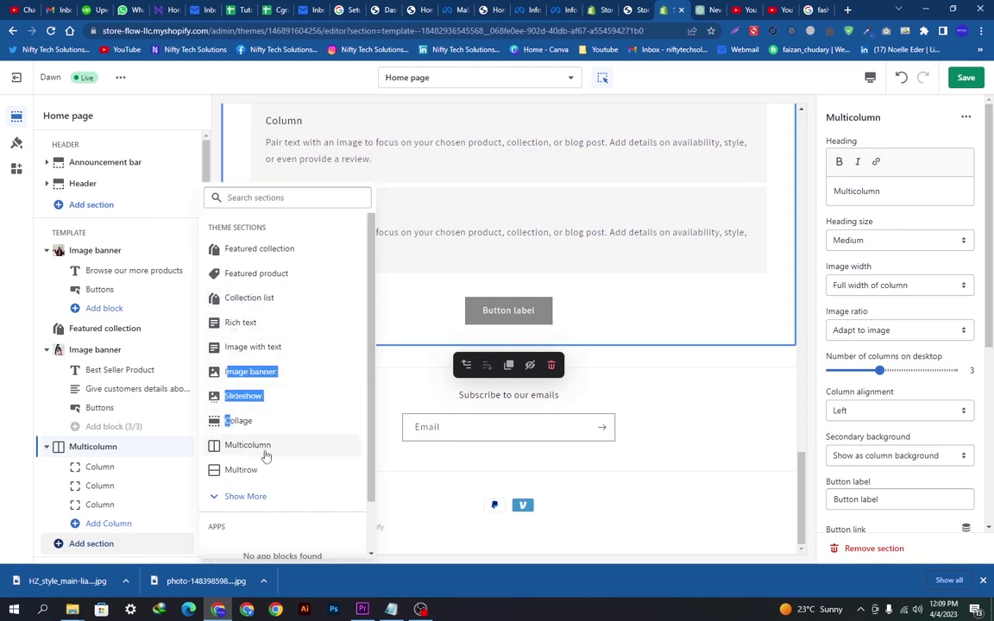
left_click(232, 496)
scroll(373, 323, "down", 3)
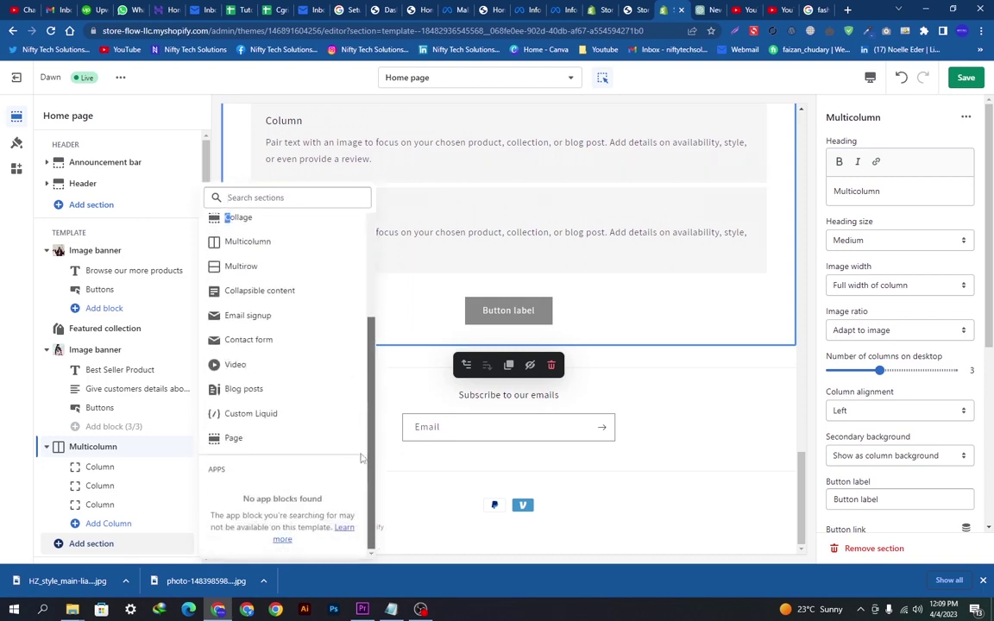
left_click(746, 420)
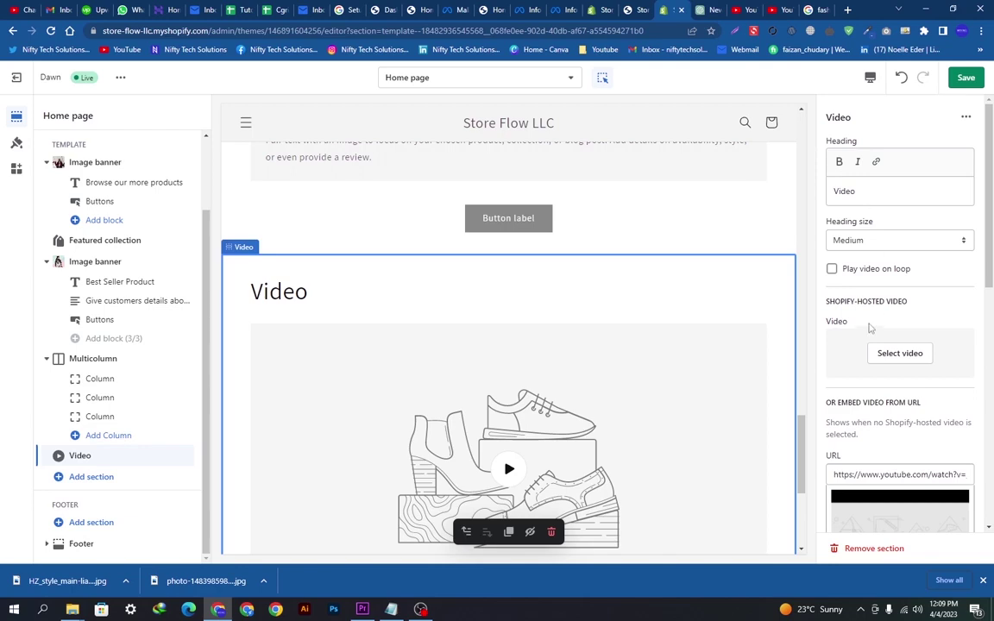
Switch to YouTube, search for "english songs" and copy the link of the Meghan Trainor - Mother (Official Music Video) result
left_click_drag(842, 478, 866, 480)
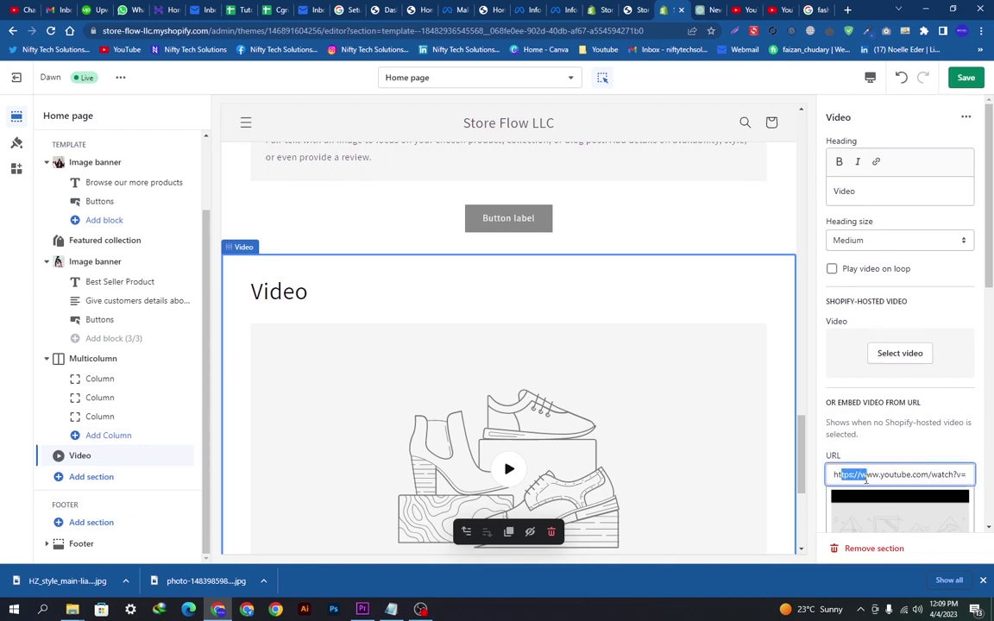
left_click(762, 7)
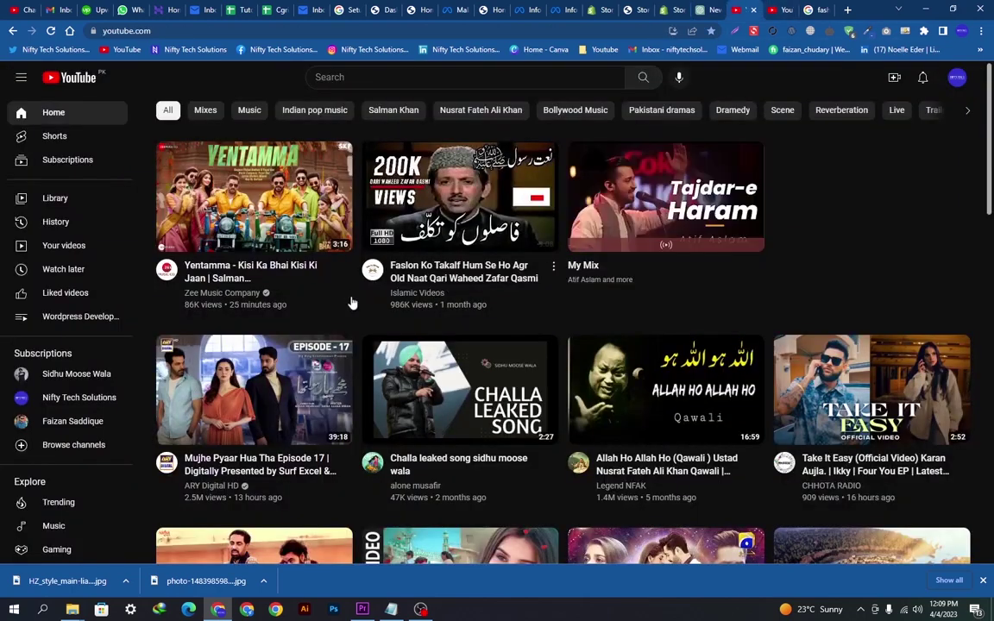
scroll(352, 302, "down", 10)
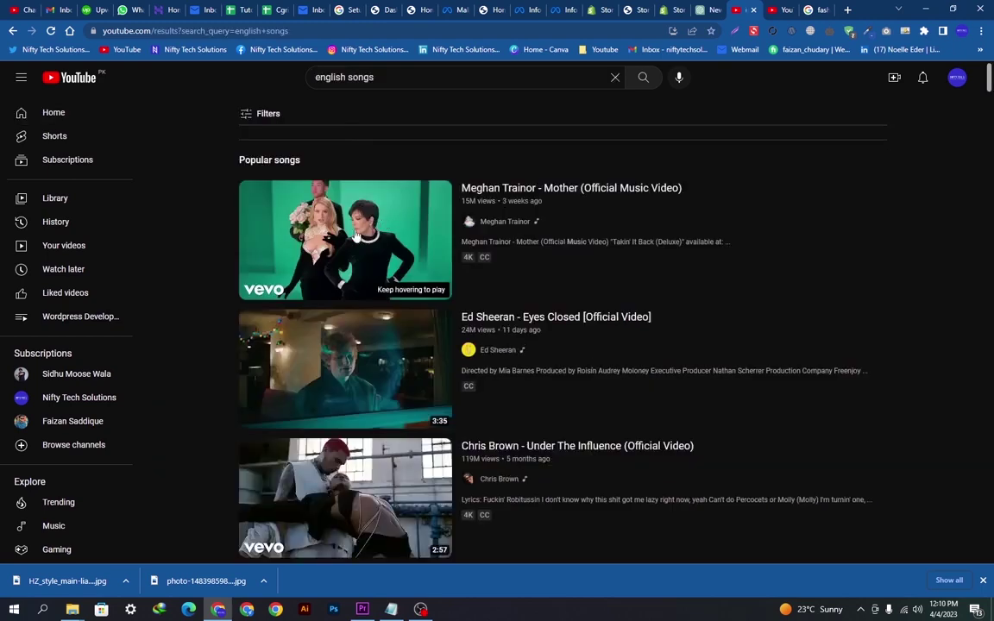
right_click(356, 250)
left_click(388, 322)
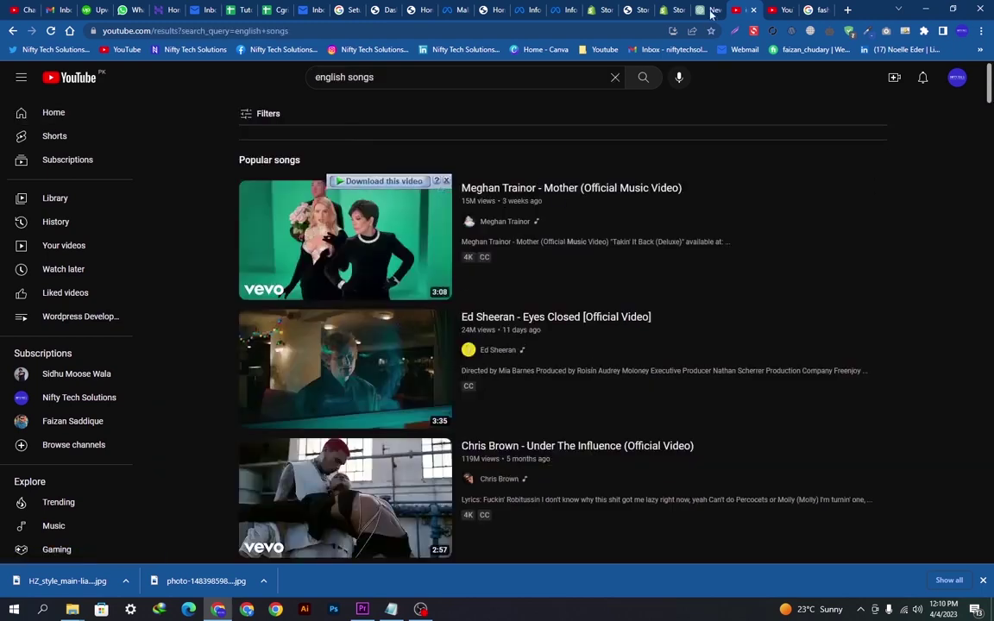
Return to the theme editor and replace the Video section's embed URL with the copied YouTube link
left_click(604, 10)
left_click(673, 10)
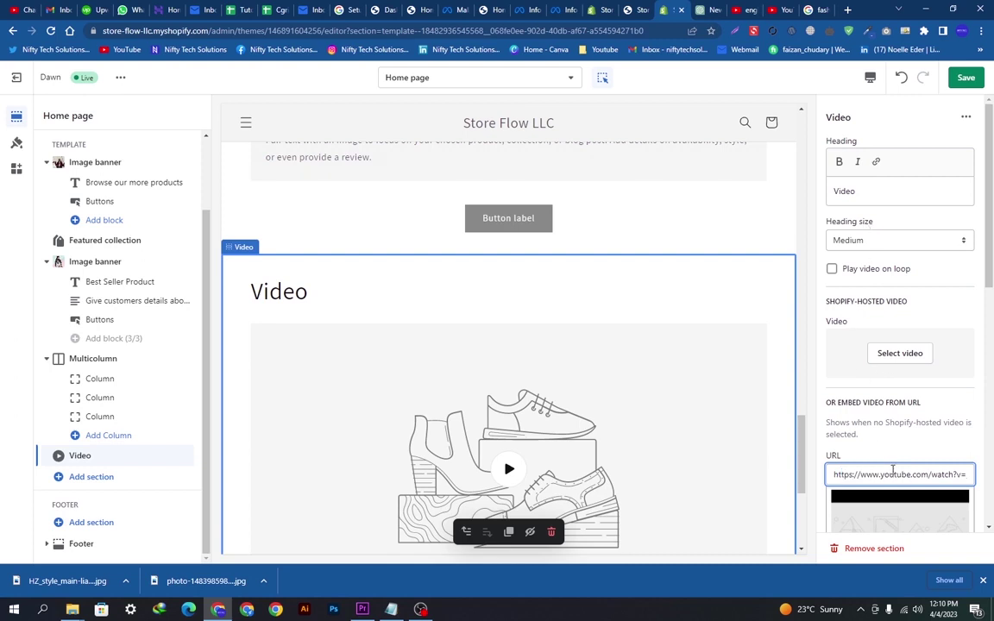
key("ctrl+a")
key("ctrl+v")
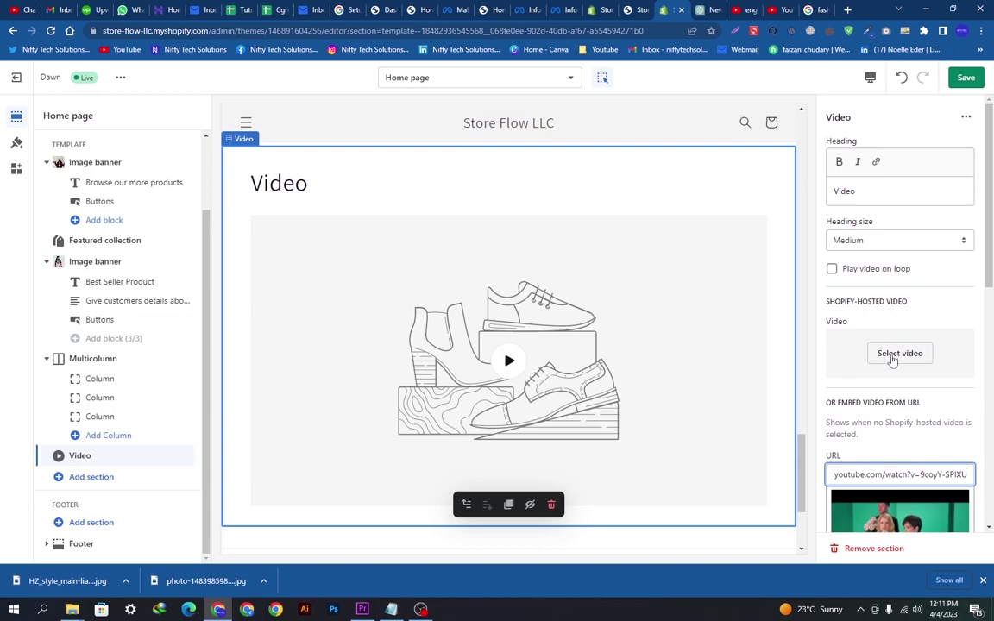
left_click(900, 353)
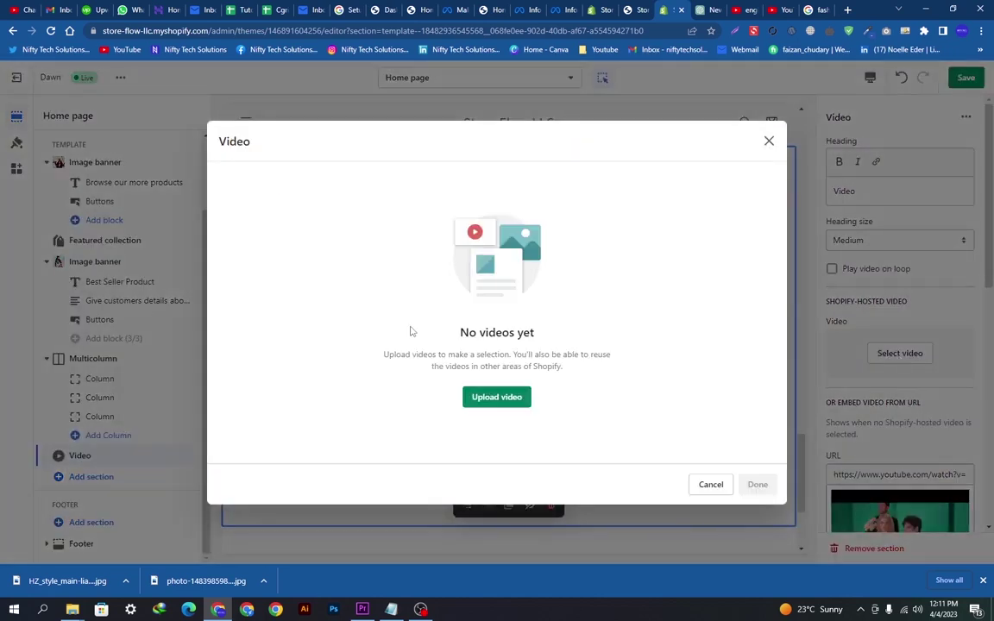
left_click(497, 397)
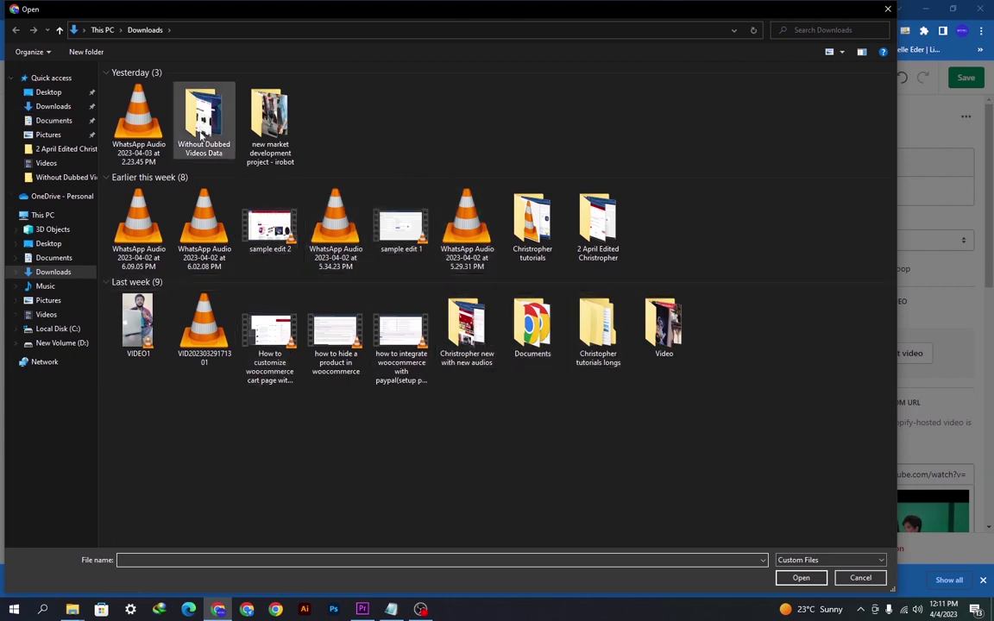
left_click(890, 9)
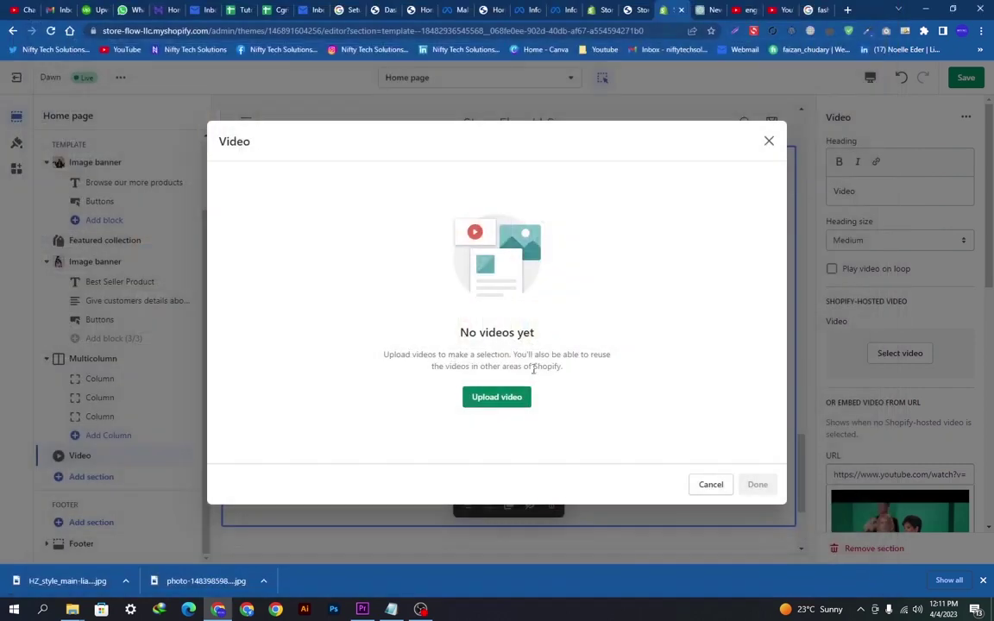
left_click(769, 142)
Review the Video section's settings, from heading and embed URL to cover image, style and padding
scroll(897, 388, "down", 5)
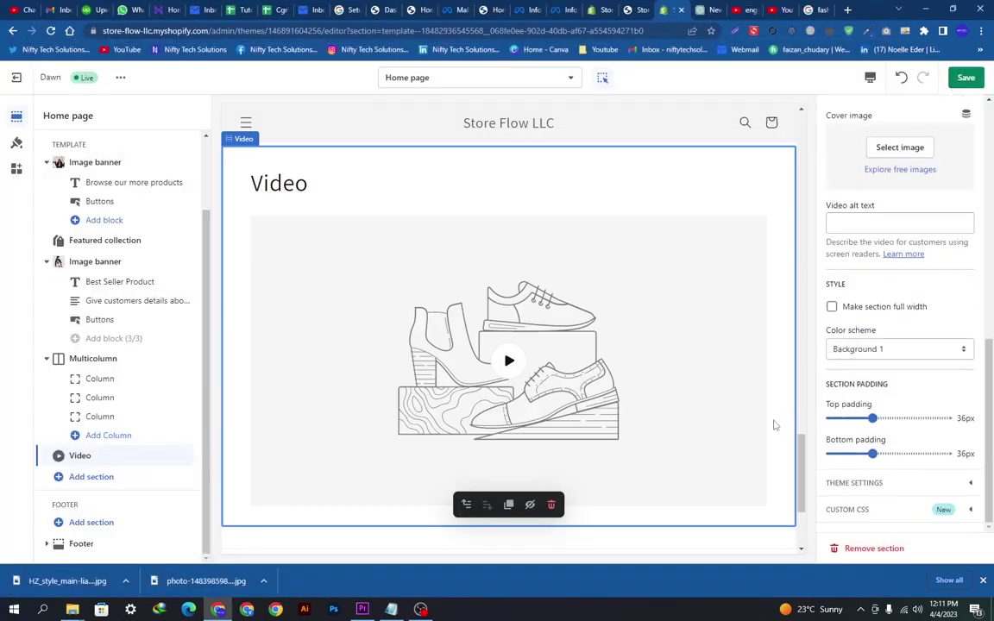
scroll(601, 462, "down", 5)
scroll(929, 417, "up", 5)
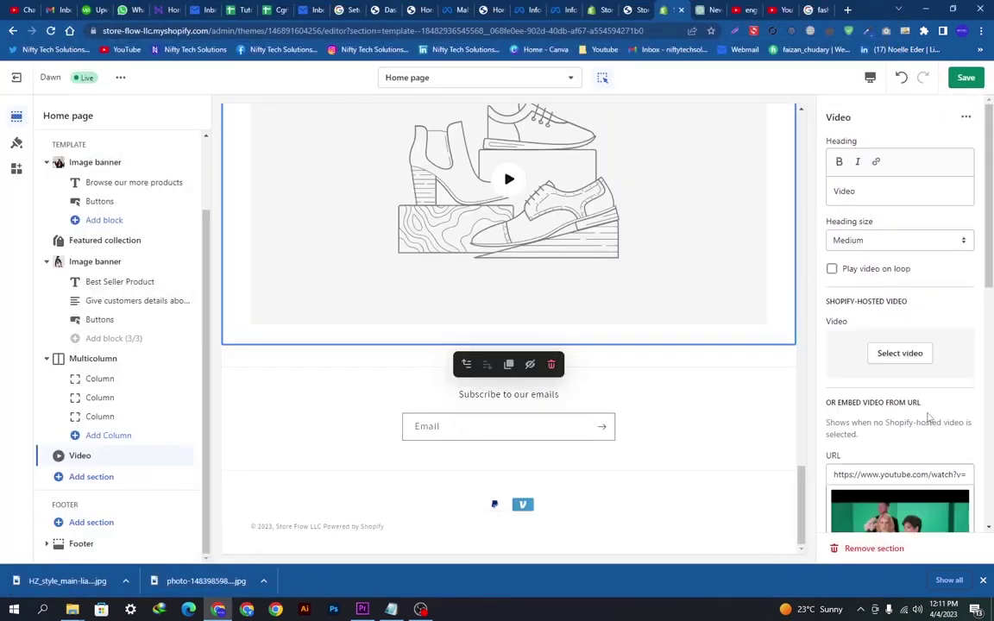
scroll(930, 405, "down", 5)
scroll(921, 398, "up", 4)
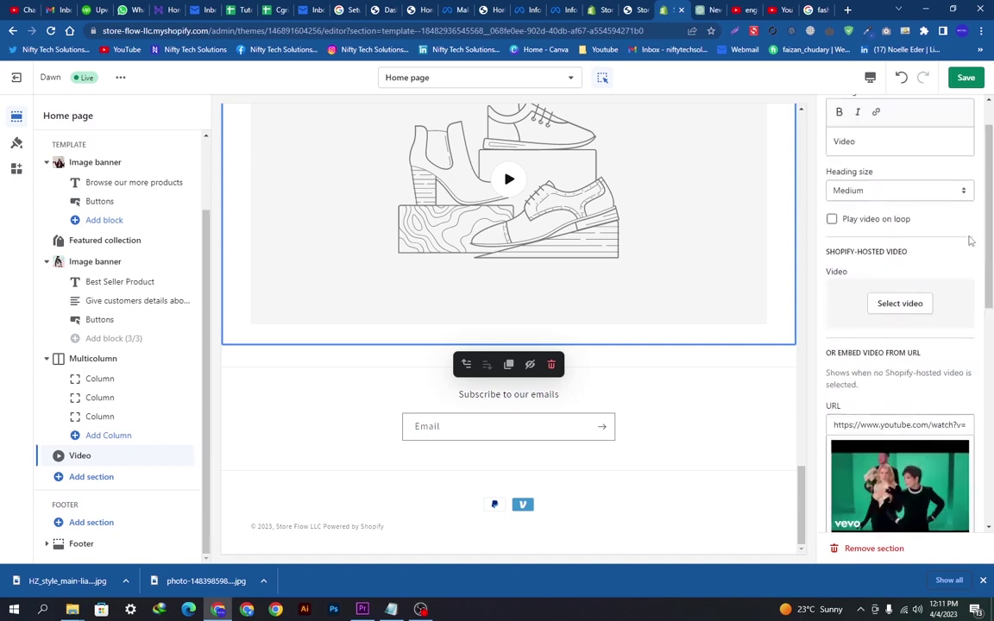
scroll(915, 363, "down", 4)
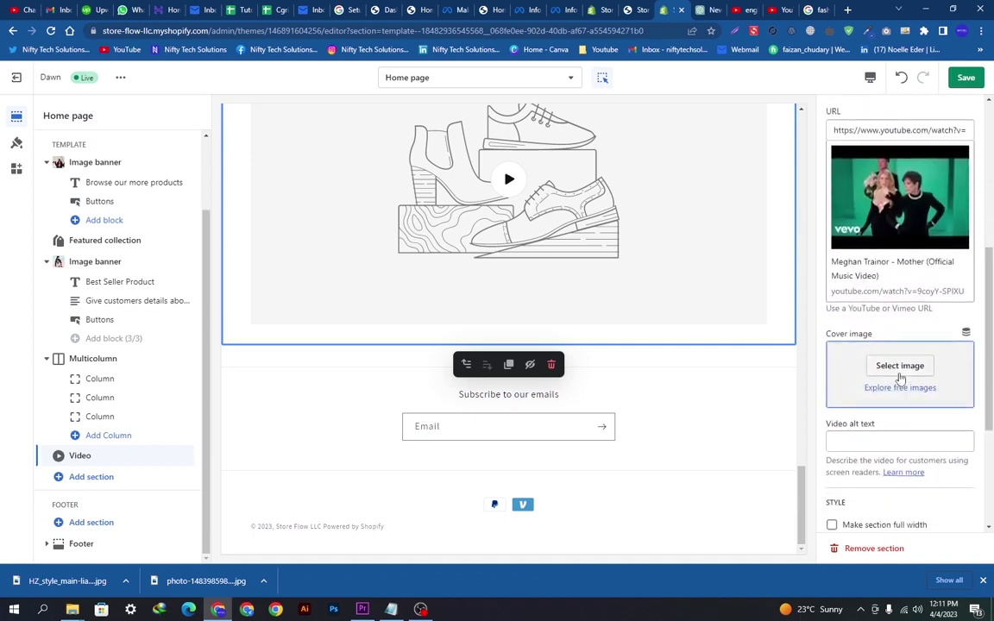
left_click(900, 365)
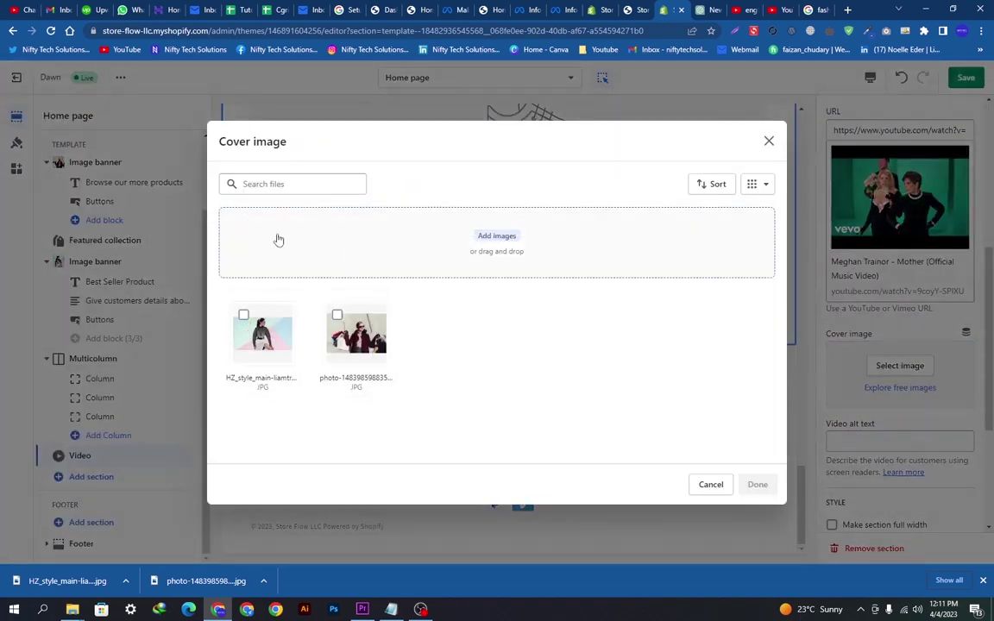
left_click(475, 246)
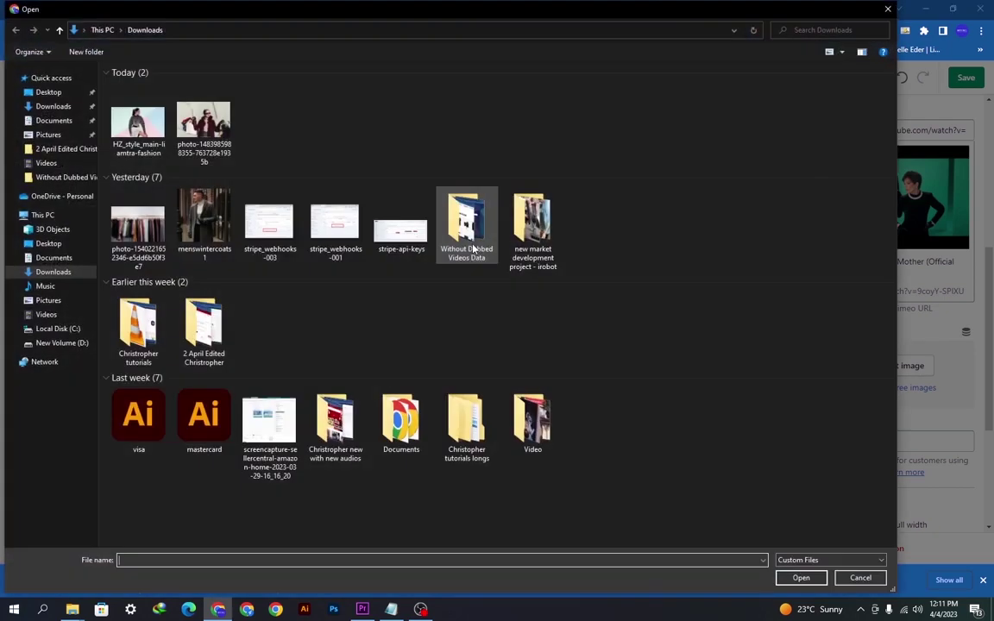
double_click(467, 233)
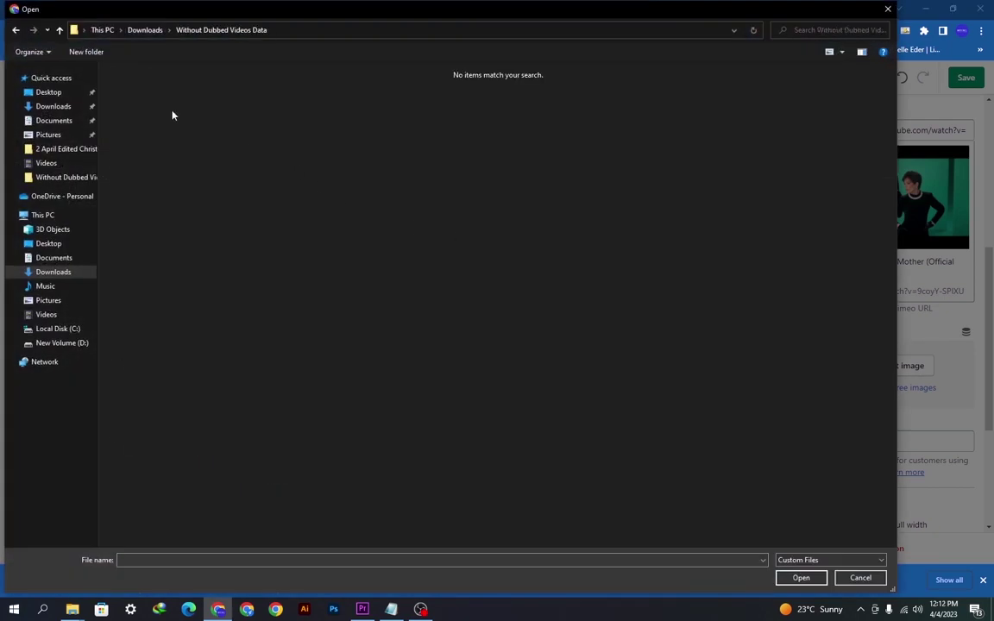
left_click(18, 31)
double_click(138, 214)
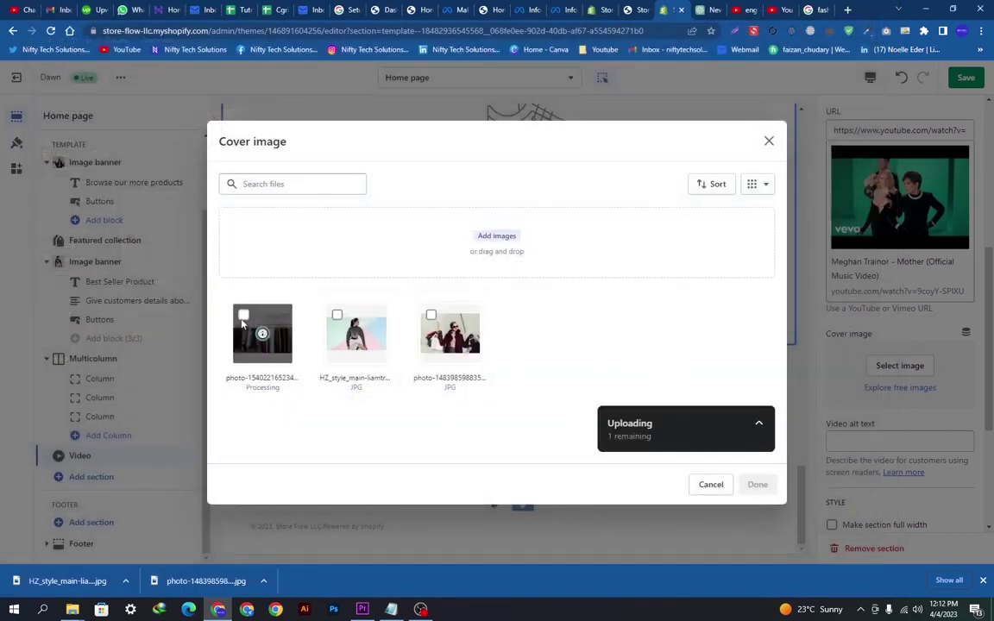
left_click(757, 484)
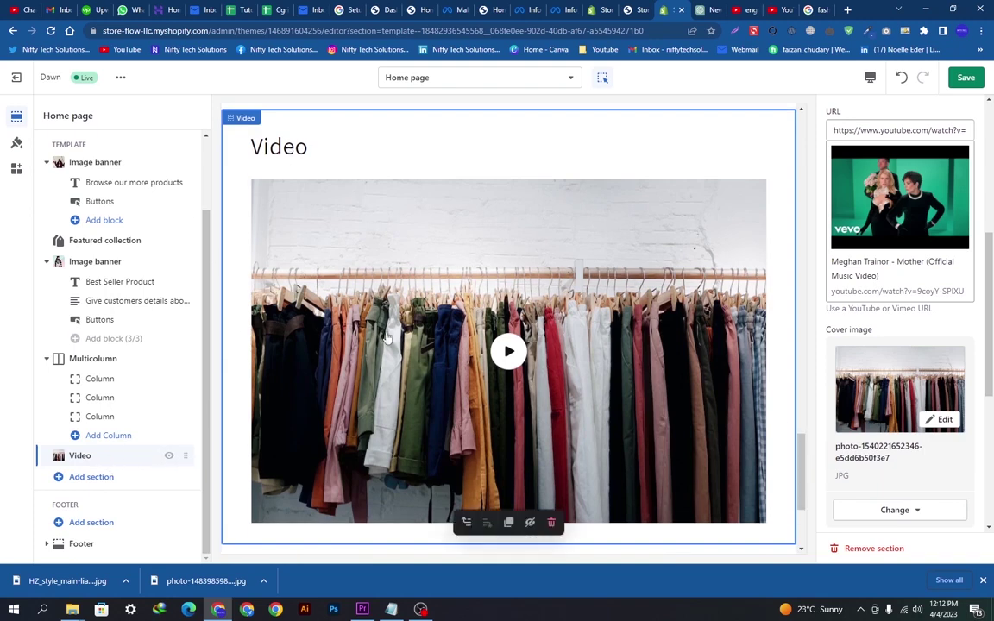
Replace the Video section's heading text with "Learn more"
scroll(954, 299, "up", 5)
left_click_drag(879, 189, 824, 203)
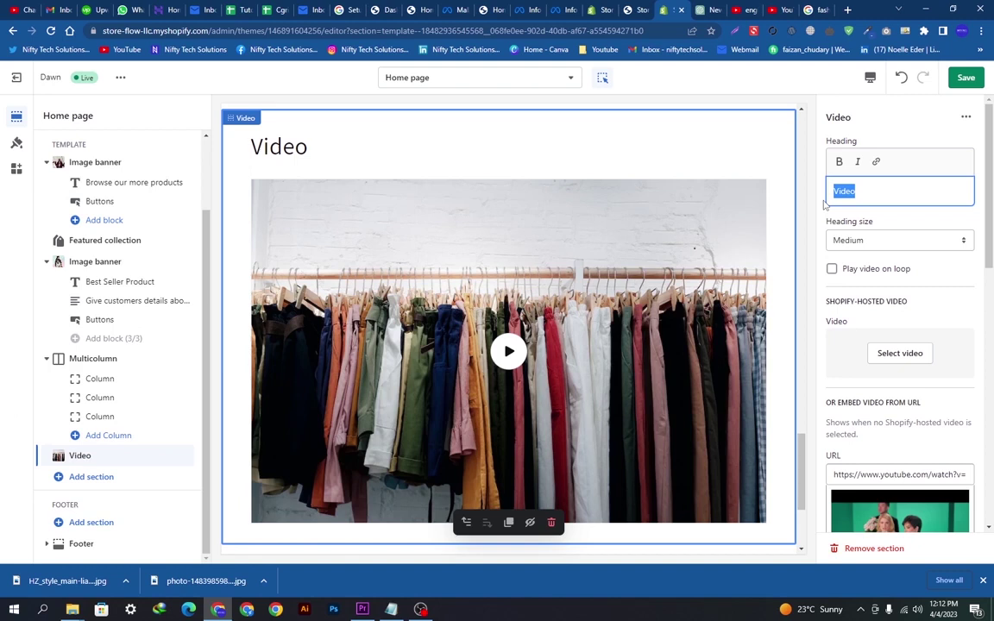
type("Learn more")
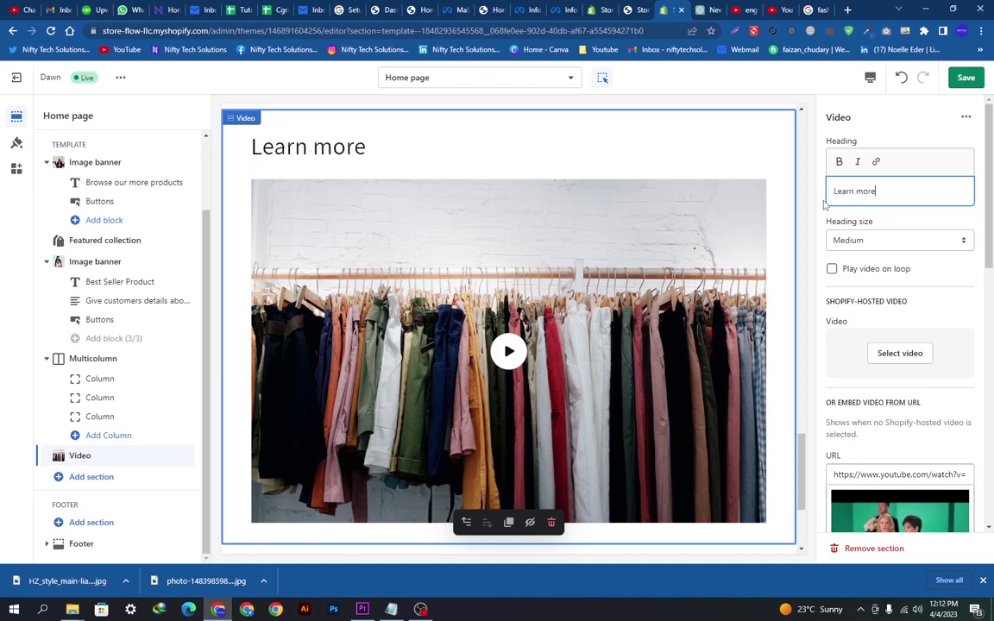
Add a Brand information block to the Footer section
scroll(720, 431, "down", 3)
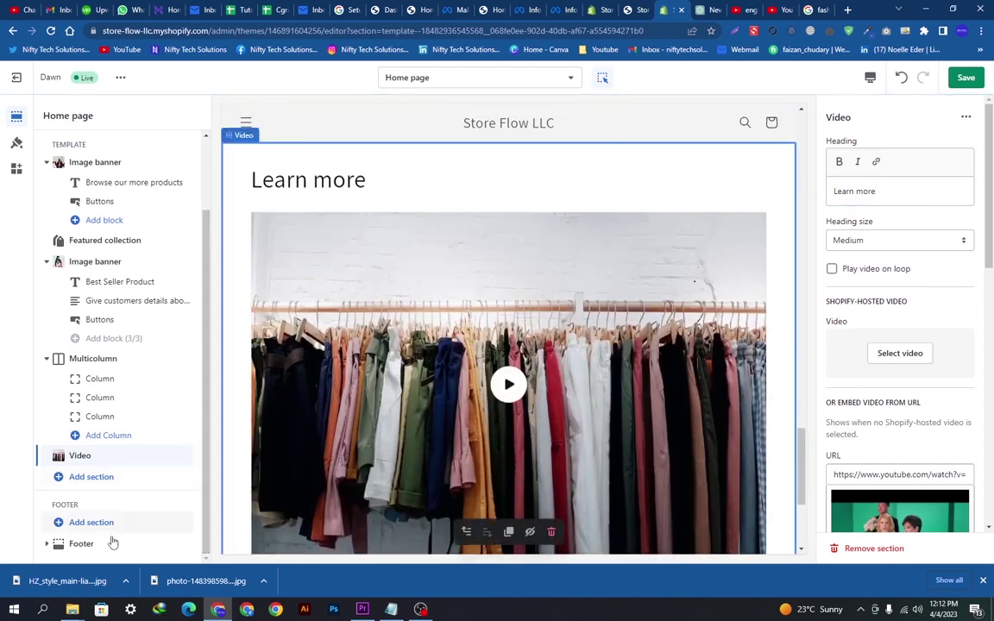
left_click(109, 544)
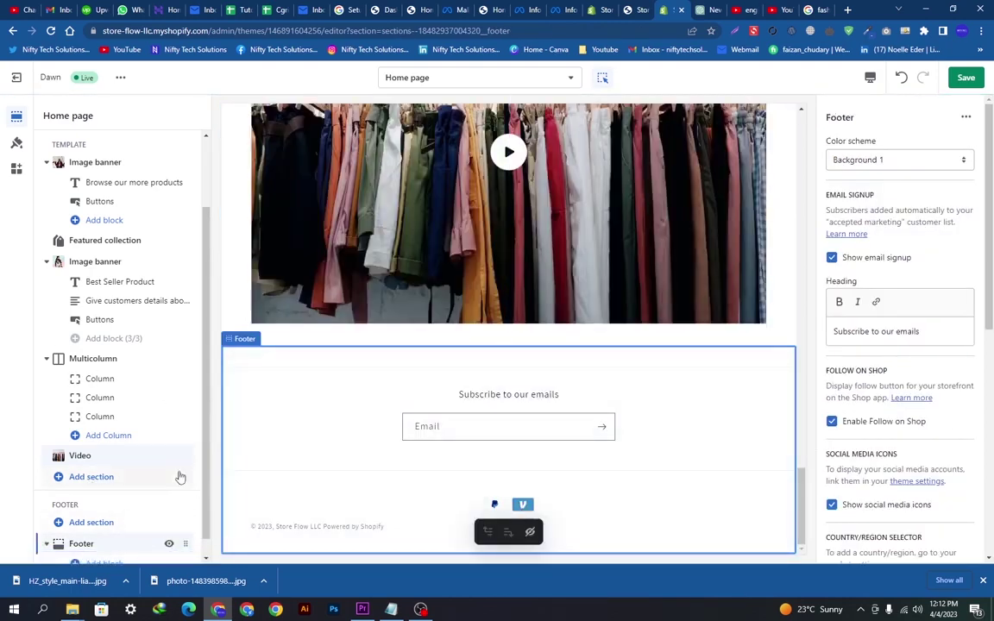
scroll(140, 517, "down", 1)
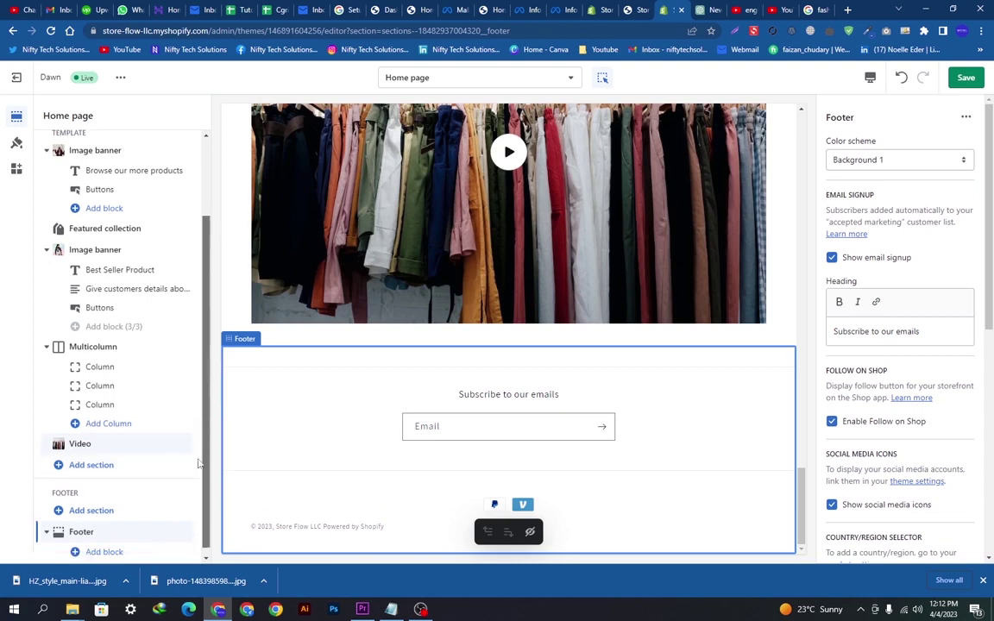
left_click(126, 545)
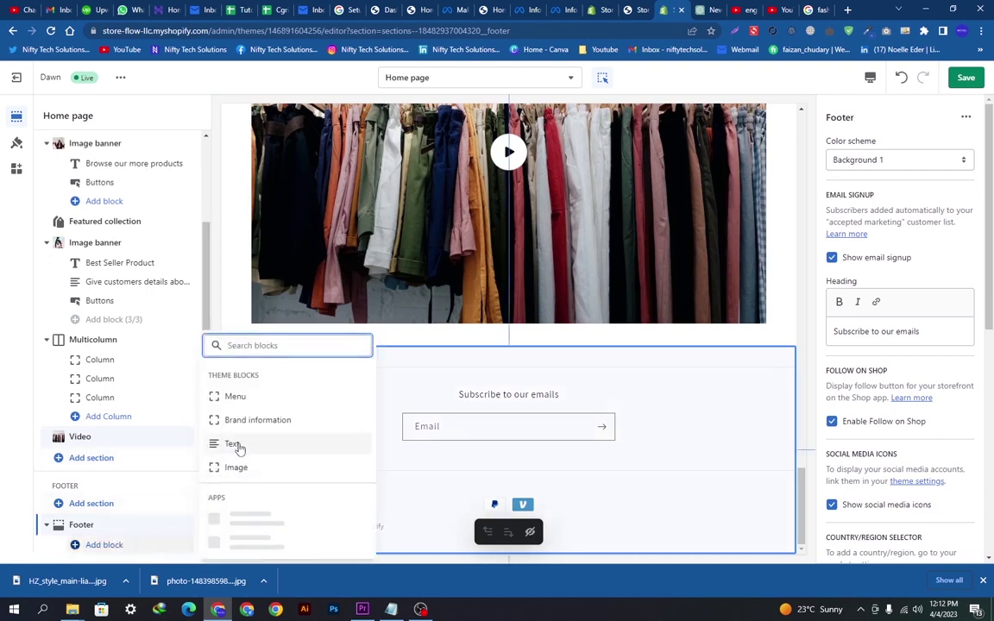
left_click(253, 394)
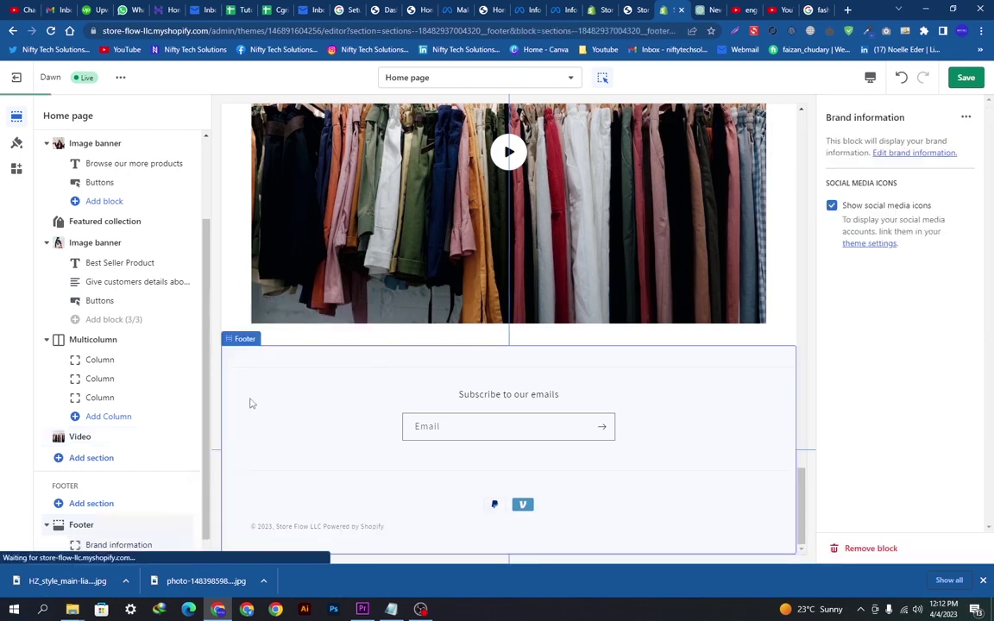
left_click_drag(800, 474, 801, 522)
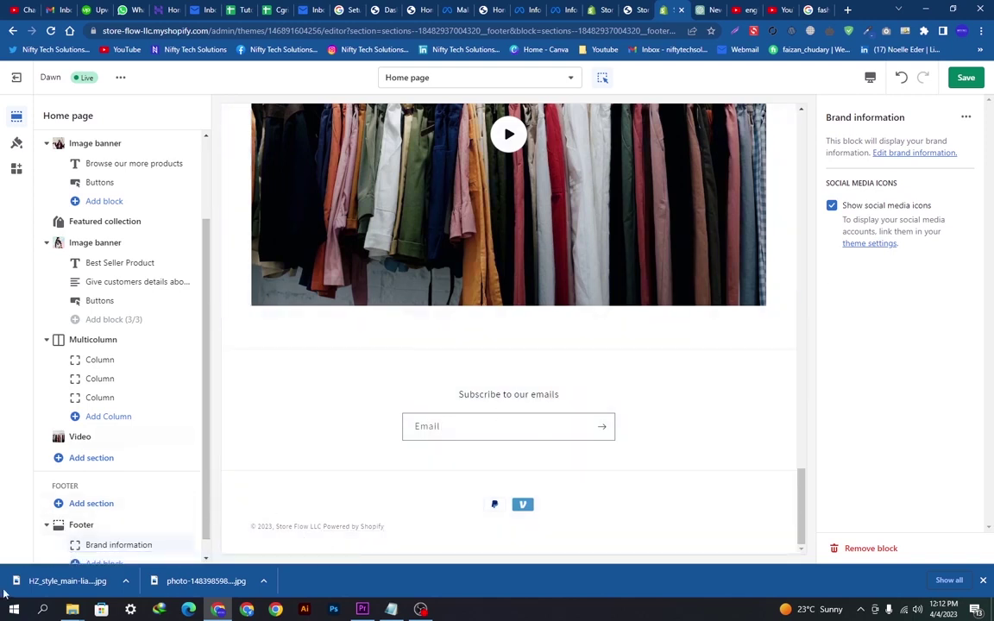
Set the Footer section's color scheme to Accent 1 and save the theme changes
left_click(95, 523)
left_click(901, 159)
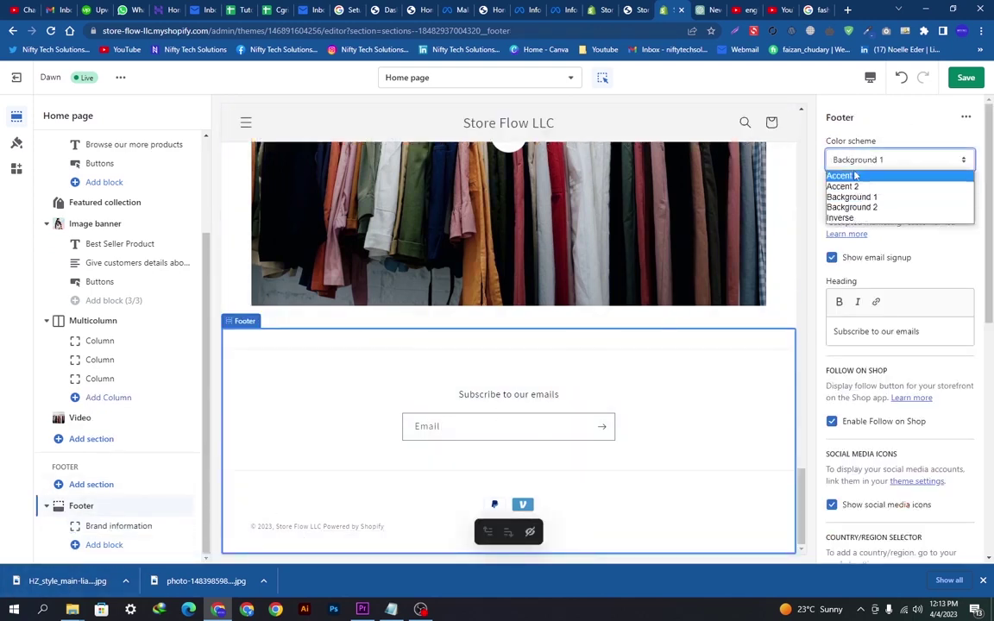
left_click(862, 176)
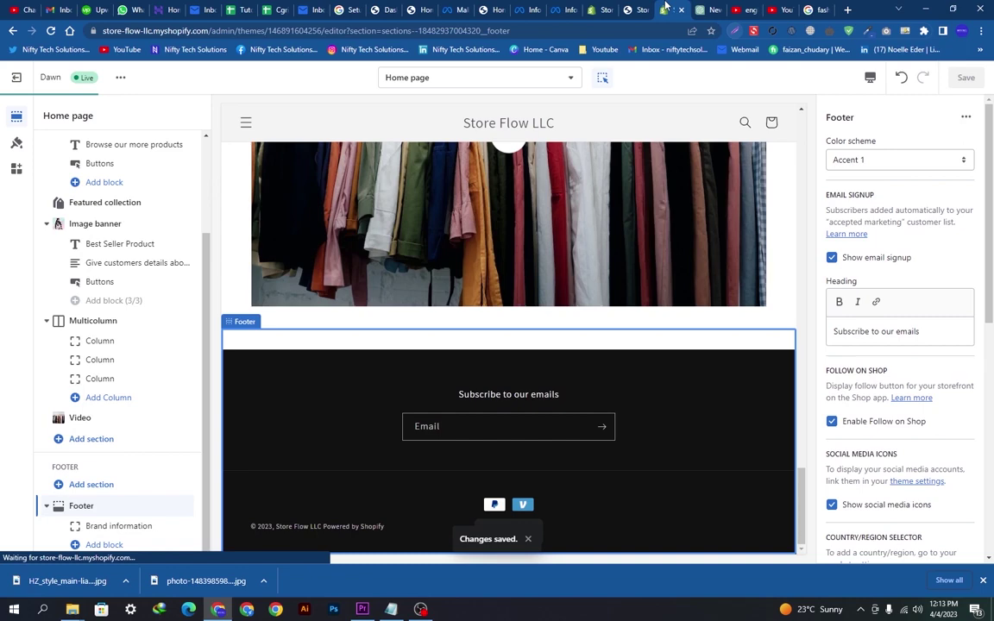
Switch to the live storefront, reload it, and test the home page's embedded video by playing and pausing it
left_click(649, 9)
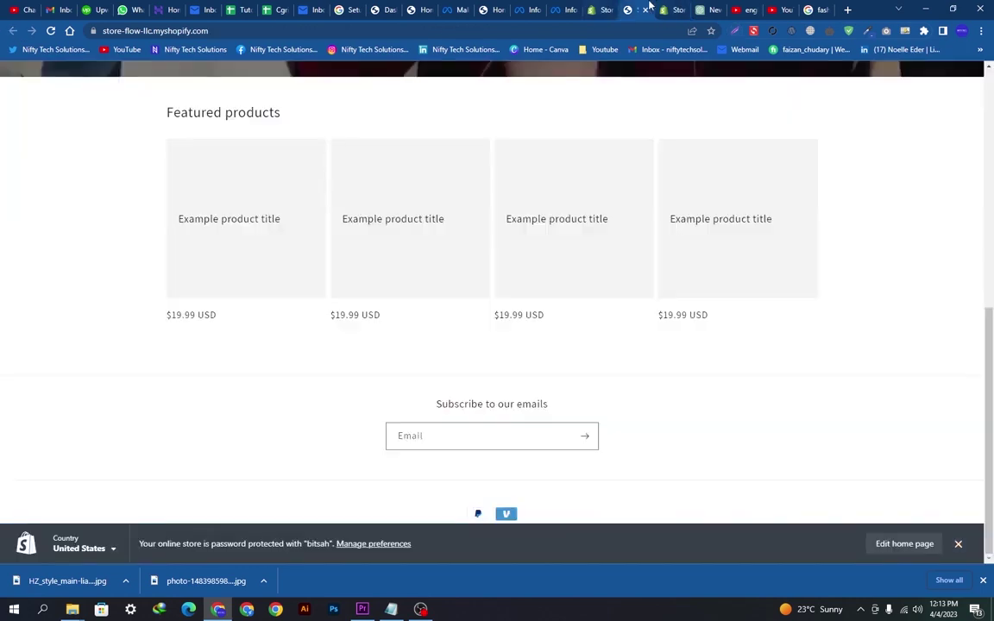
left_click(54, 31)
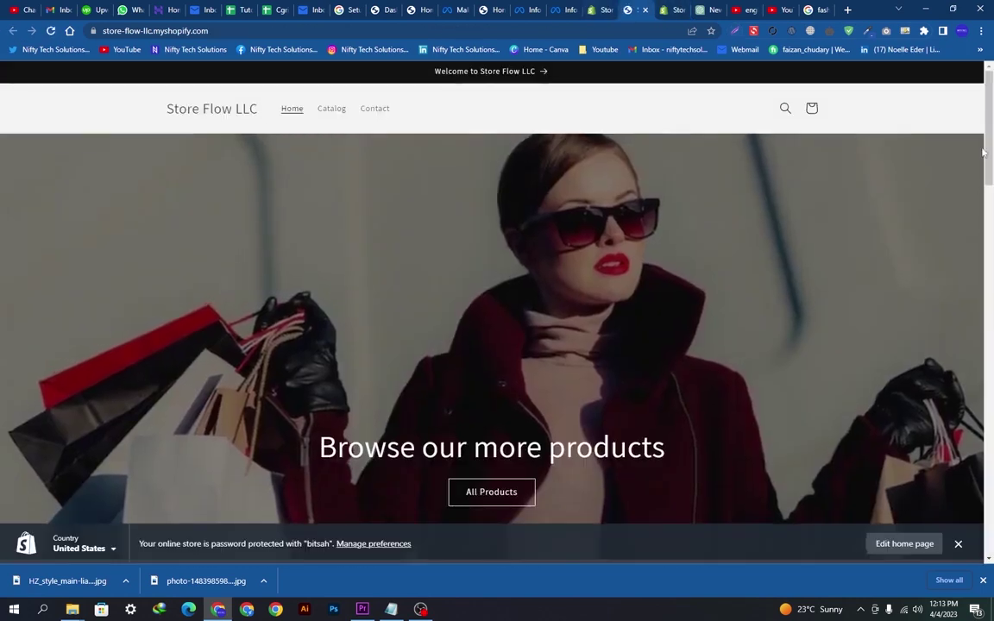
scroll(987, 166, "down", 1)
left_click_drag(988, 167, 981, 378)
scroll(977, 445, "down", 2)
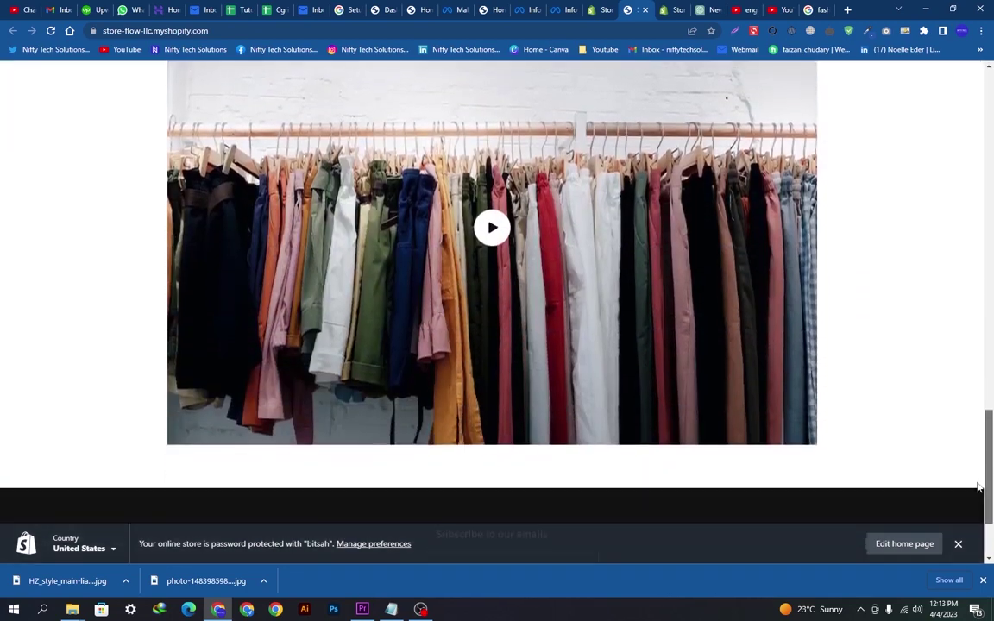
left_click(504, 230)
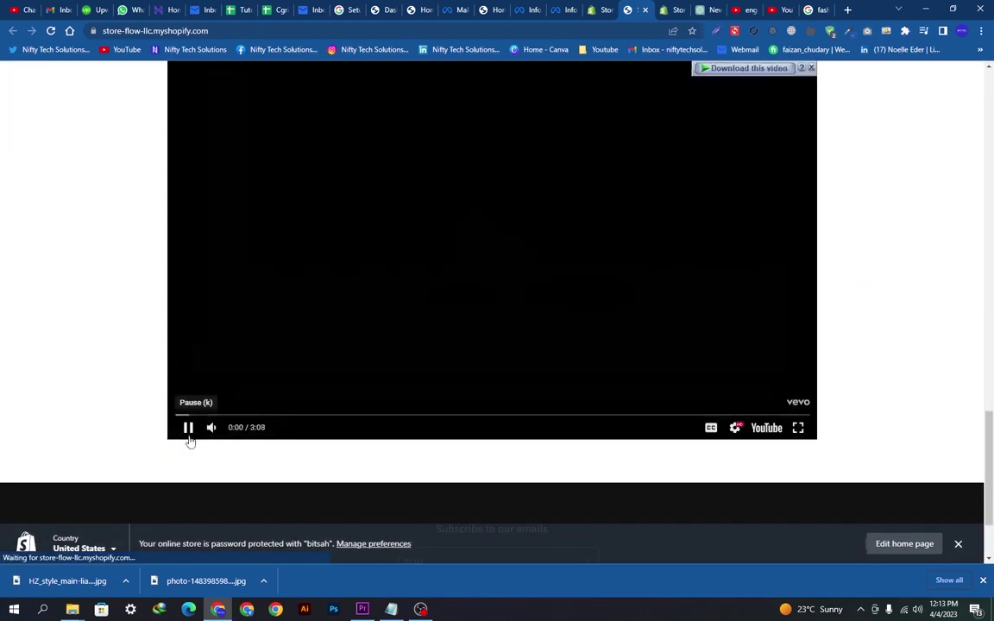
left_click(188, 429)
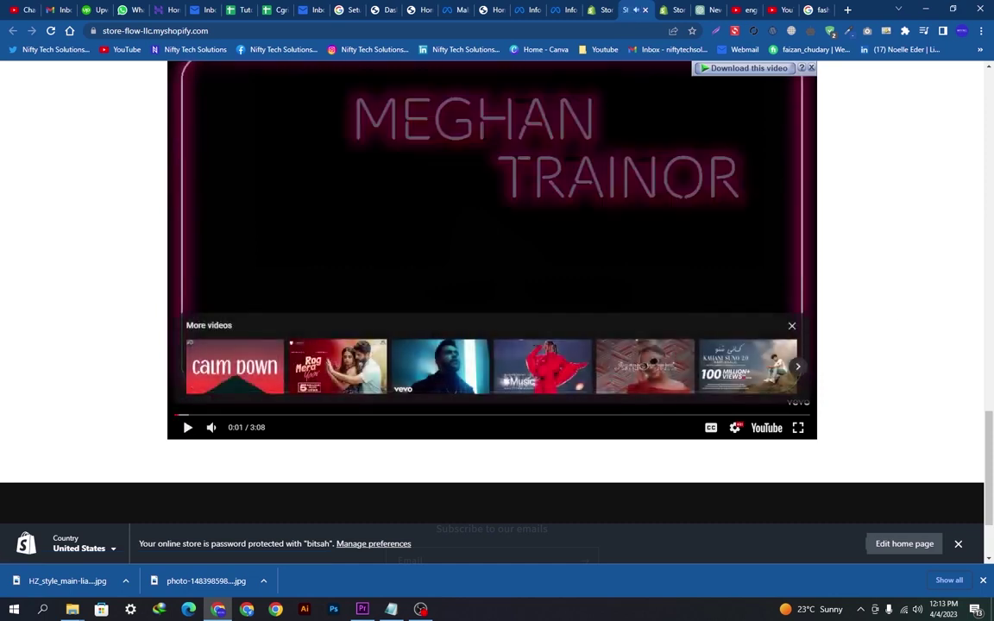
Close the storefront's preview bar and check the footer before returning to the start of the home page
scroll(887, 423, "down", 2)
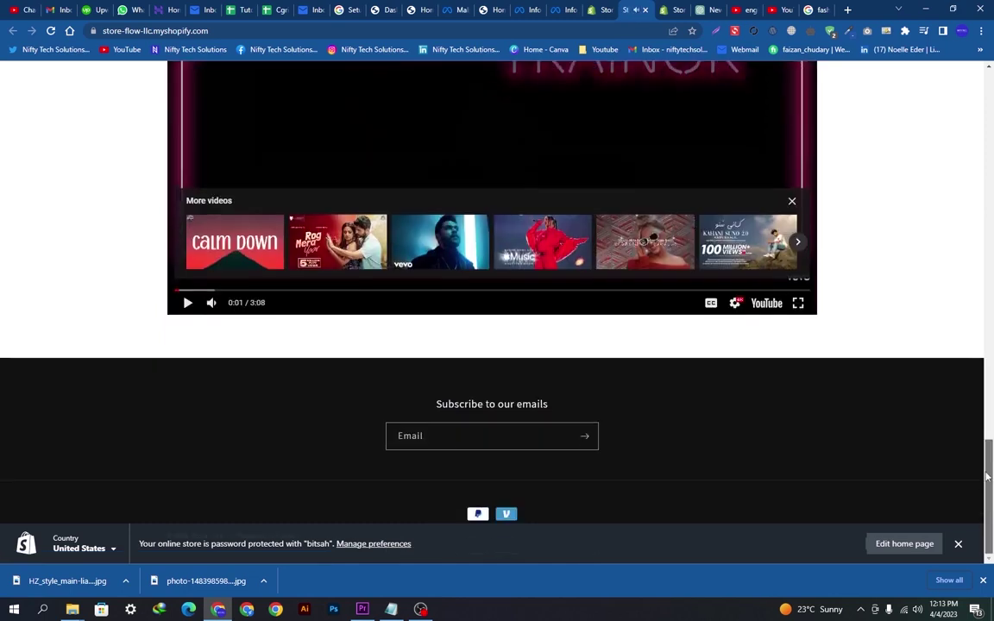
left_click(958, 543)
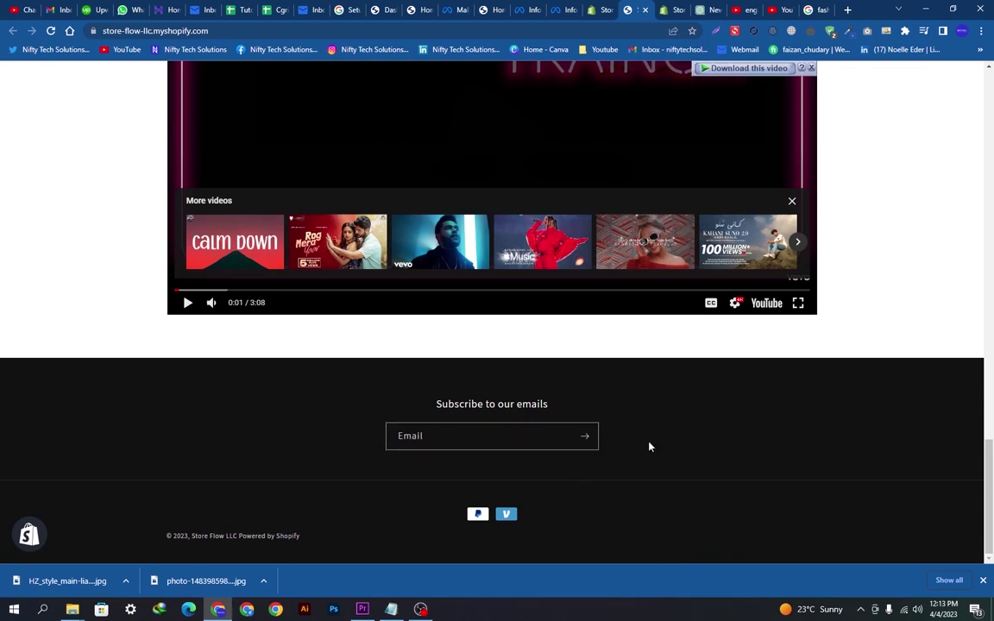
scroll(648, 446, "up", 15)
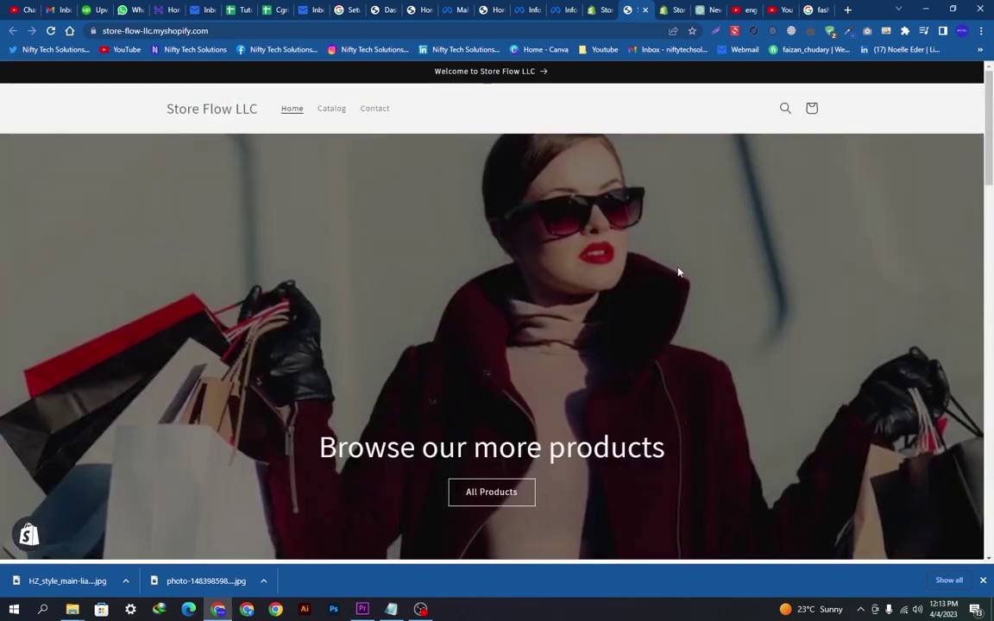